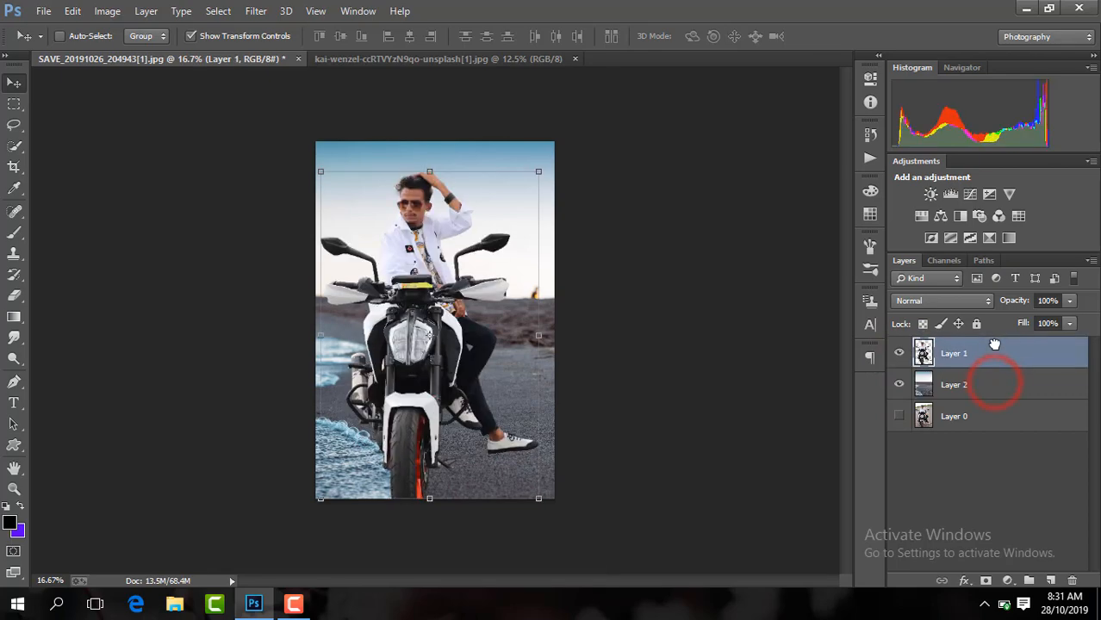
Step: Shift the beach background layer slightly right and down, and tilt it slightly counter-clockwise
click(1011, 387)
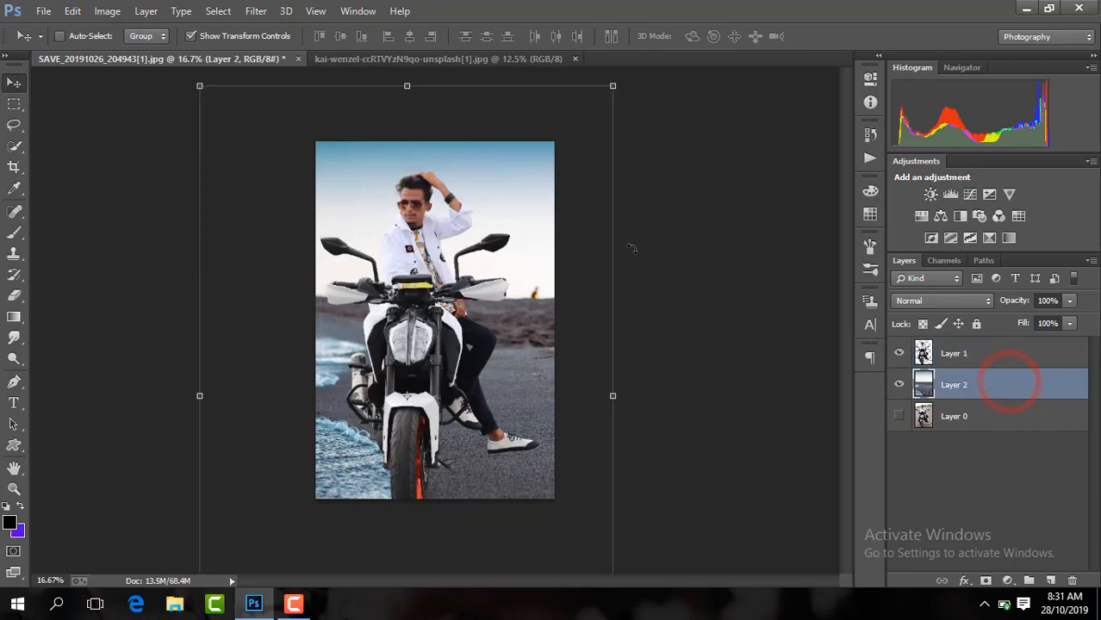
key(ctrl+plus)
key(ctrl+plus)
drag(844, 326, 847, 365)
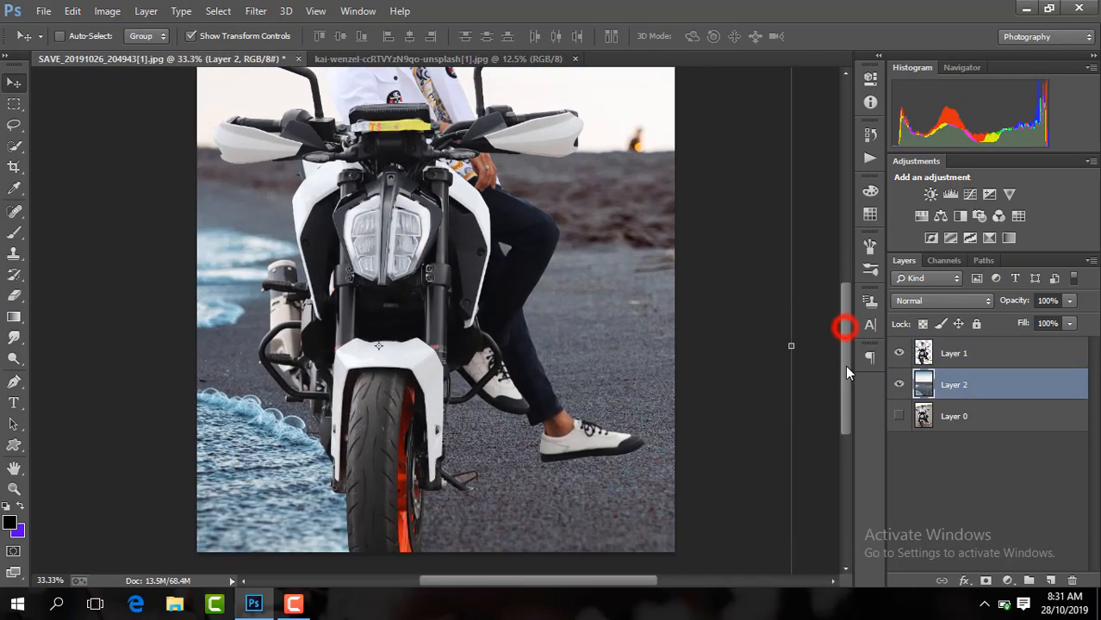
drag(708, 371, 737, 393)
drag(832, 279, 828, 264)
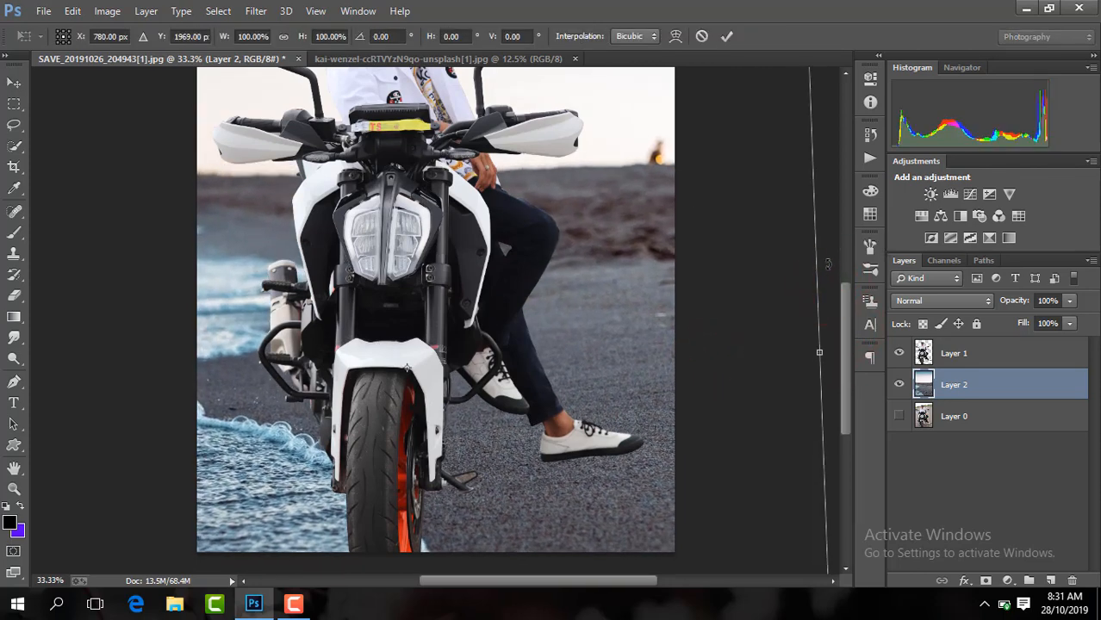
key(Return)
key(ctrl+minus)
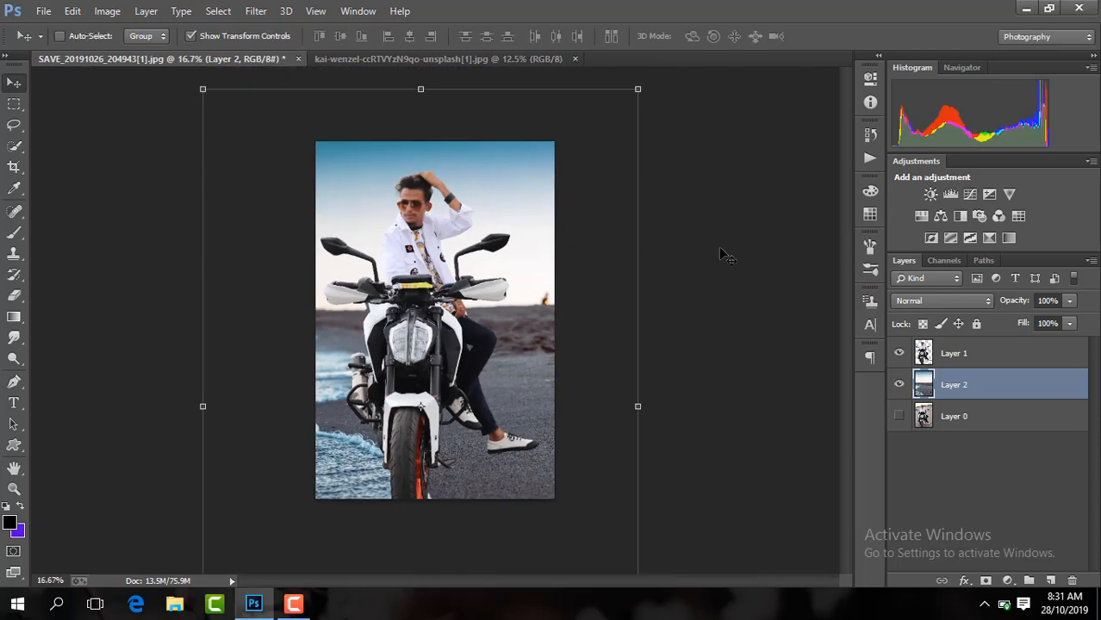
Step: Scale the rider and motorcycle layer down to about 92.4%, keeping its lower-right corner in place
click(1001, 345)
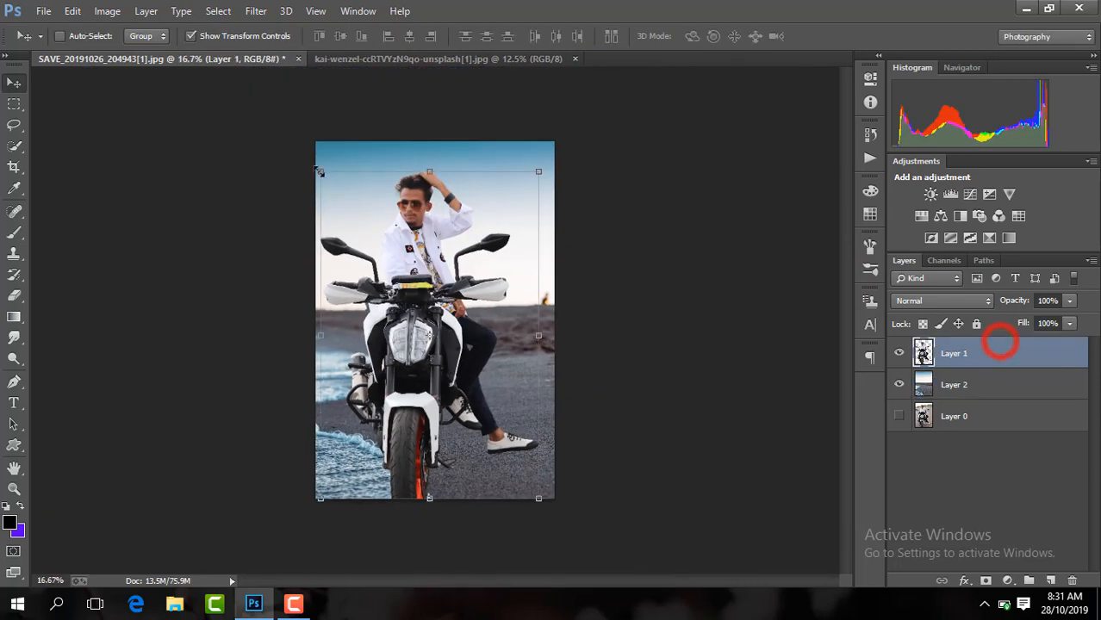
key(ctrl+t)
drag(315, 170, 336, 195)
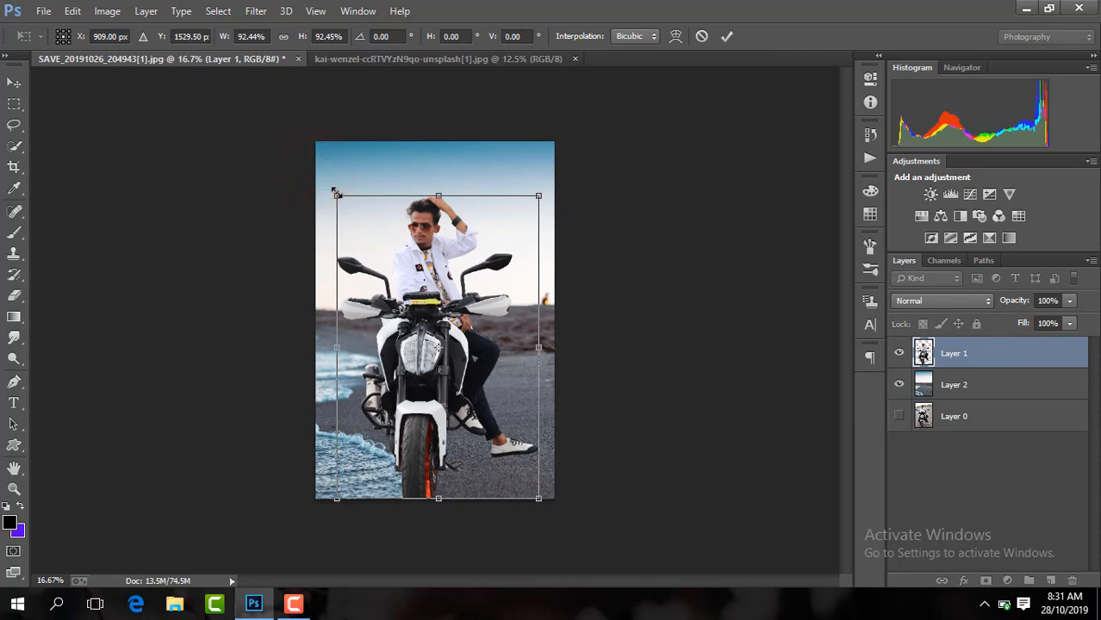
key(Return)
Step: Hide the transform controls and shift the rider and motorcycle layer slightly up and to the left
click(257, 39)
key(ctrl+plus)
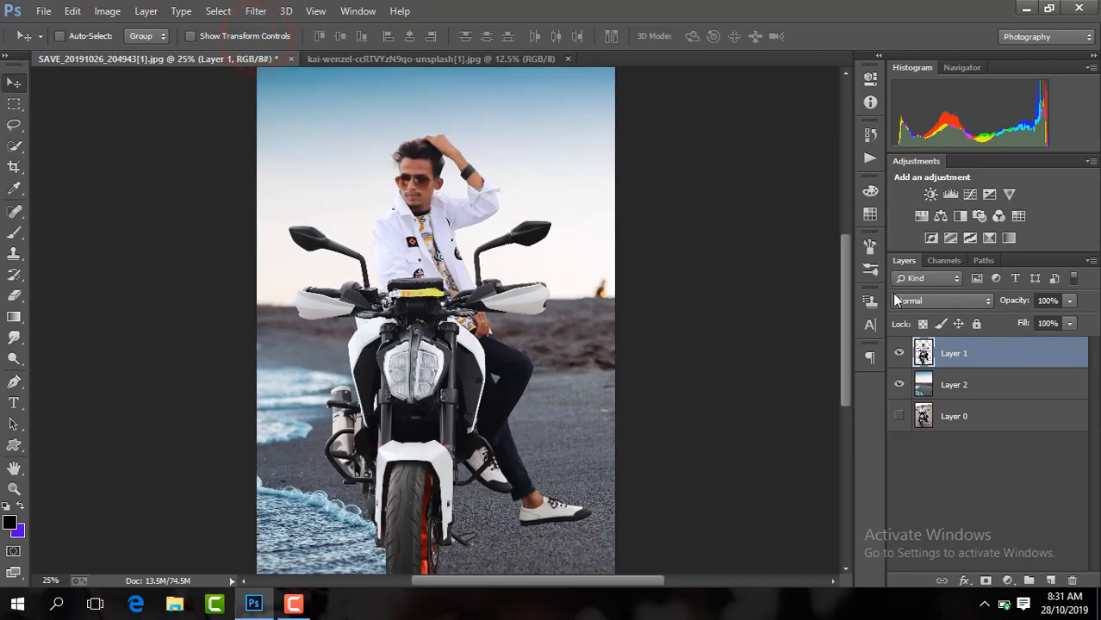
drag(845, 261, 845, 341)
key(ctrl+plus)
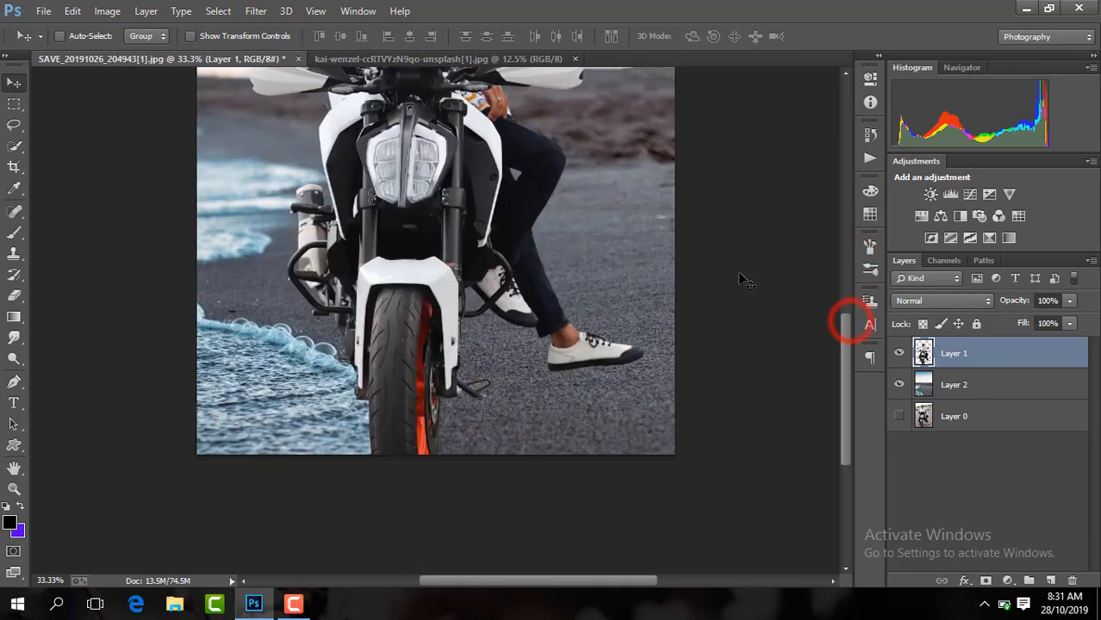
drag(739, 275, 713, 257)
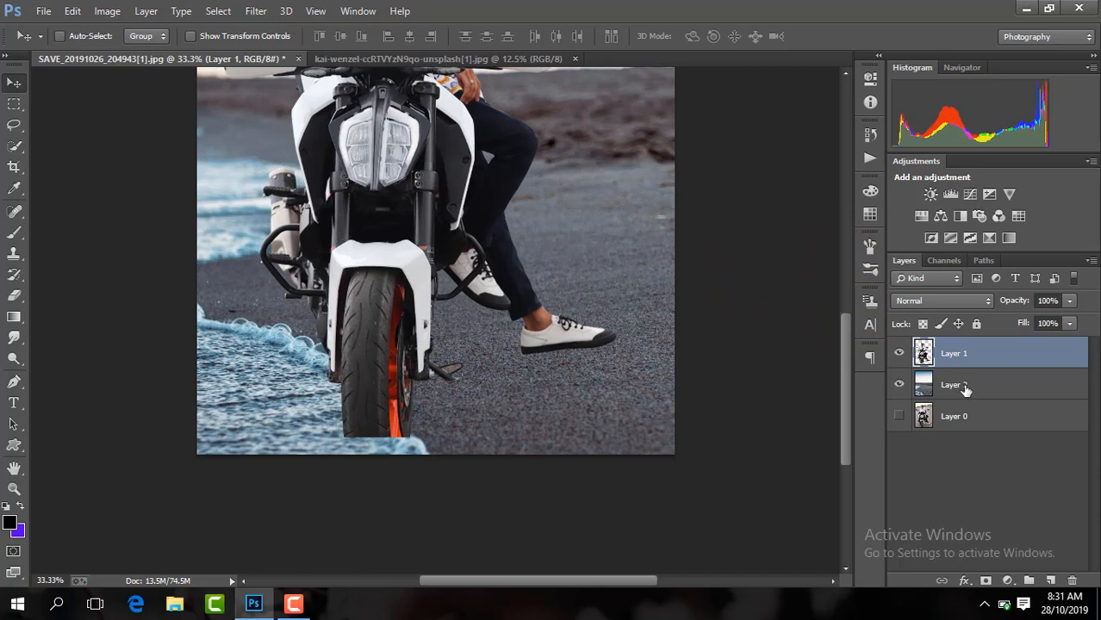
Step: Show the transform controls again, scale the rider and motorcycle layer to 93.48%, and nudge it slightly into place
click(962, 384)
key(ctrl+minus)
key(ctrl+minus)
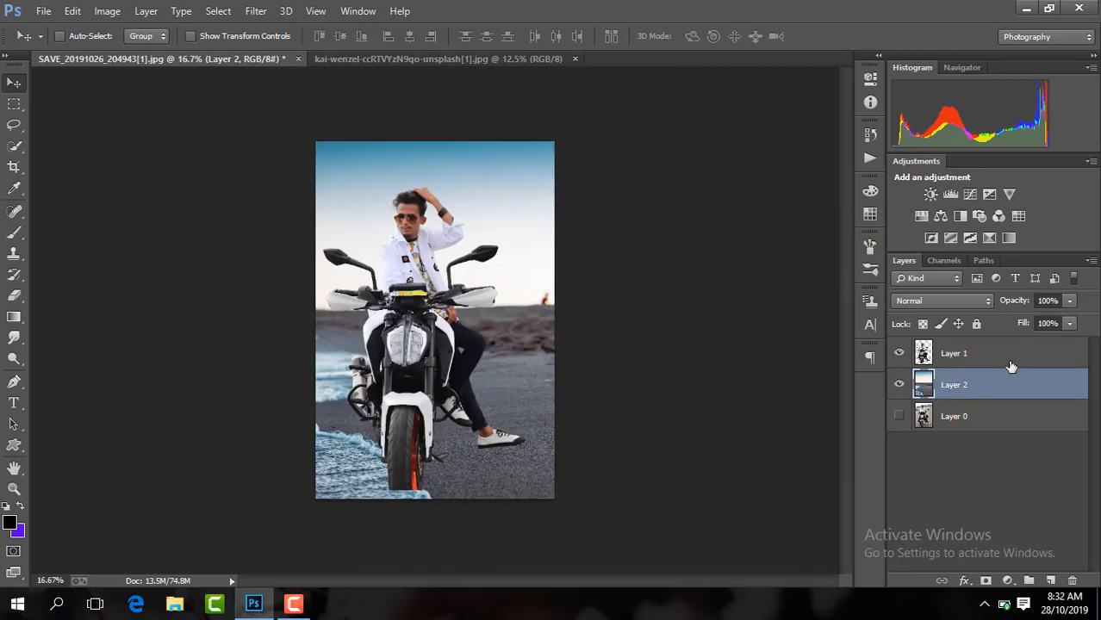
click(191, 36)
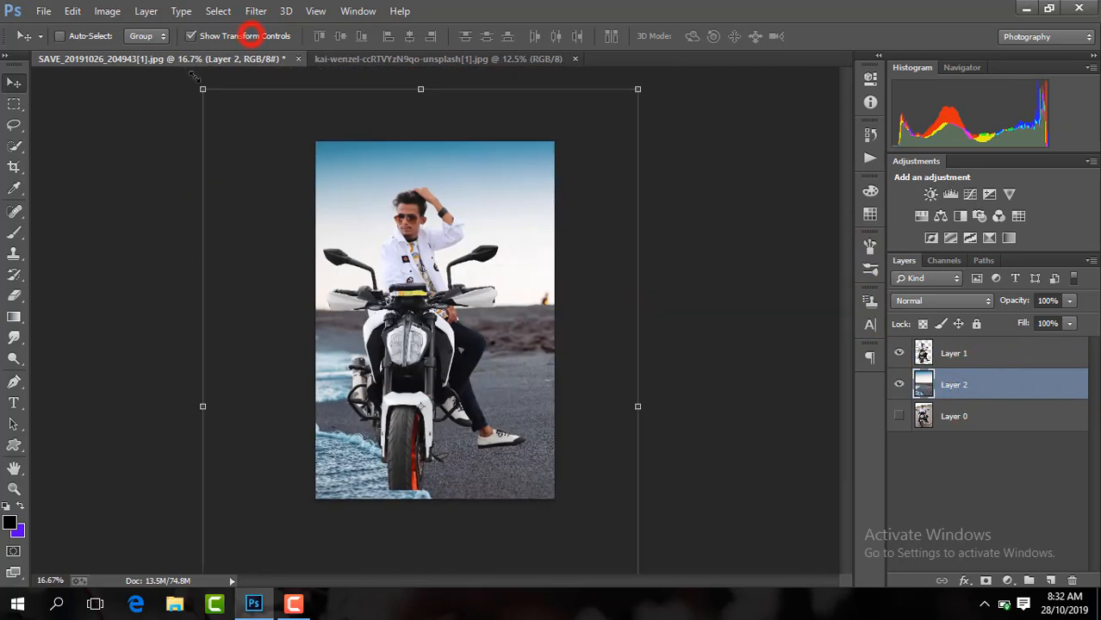
click(1009, 355)
drag(325, 188, 342, 204)
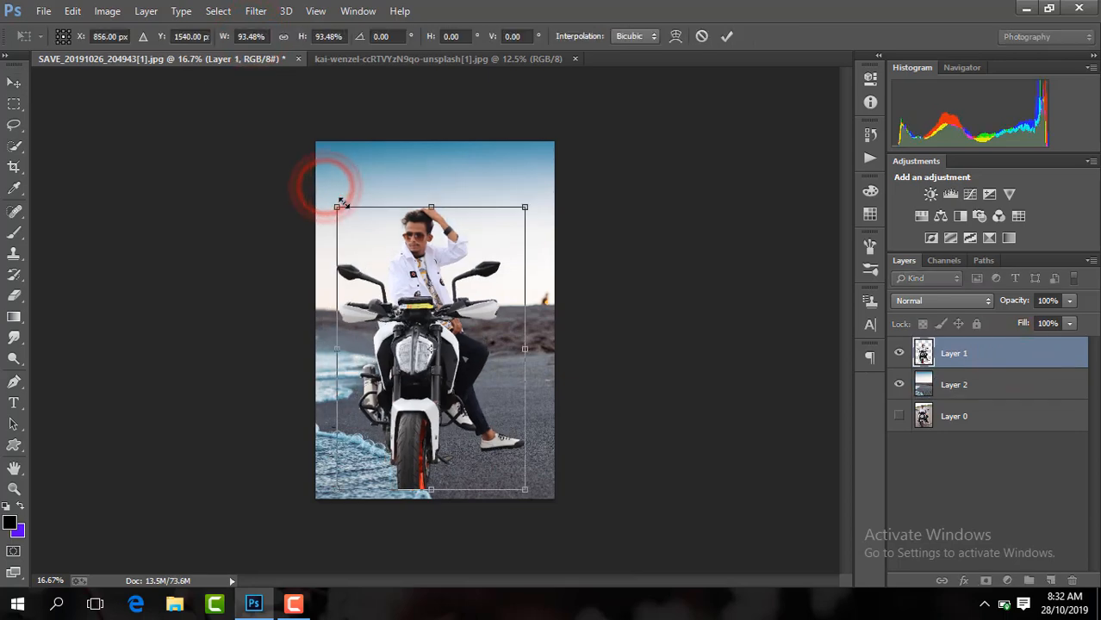
key(Return)
key(ctrl+plus)
key(ctrl+plus)
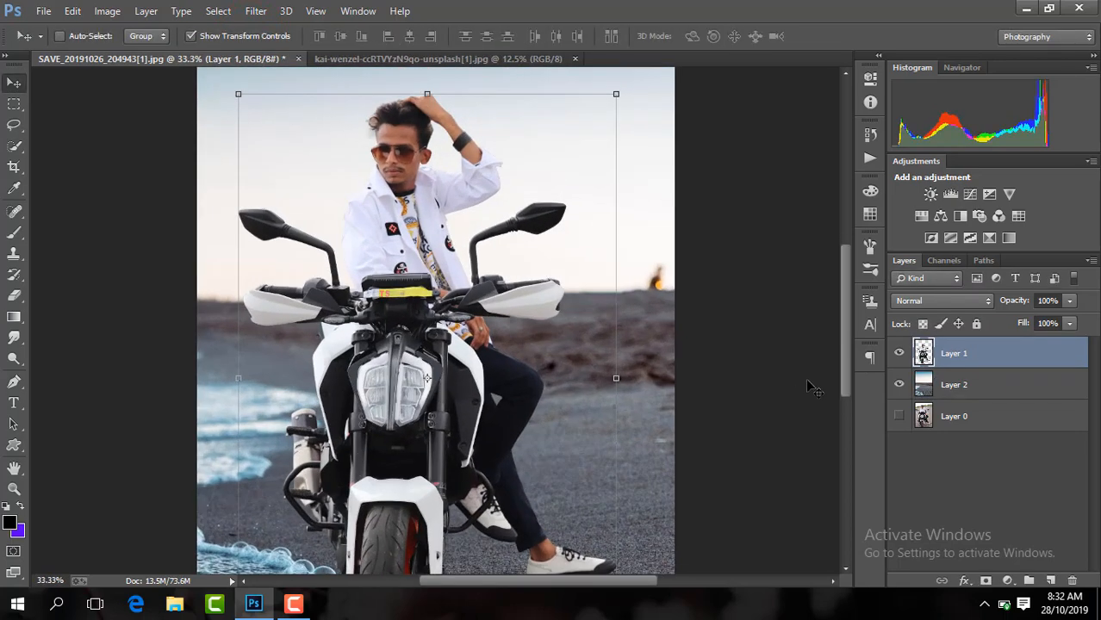
drag(845, 355, 845, 394)
drag(563, 245, 561, 243)
Step: Crop the lower edge of the canvas up to the base of the motorcycle's front tyre
click(13, 167)
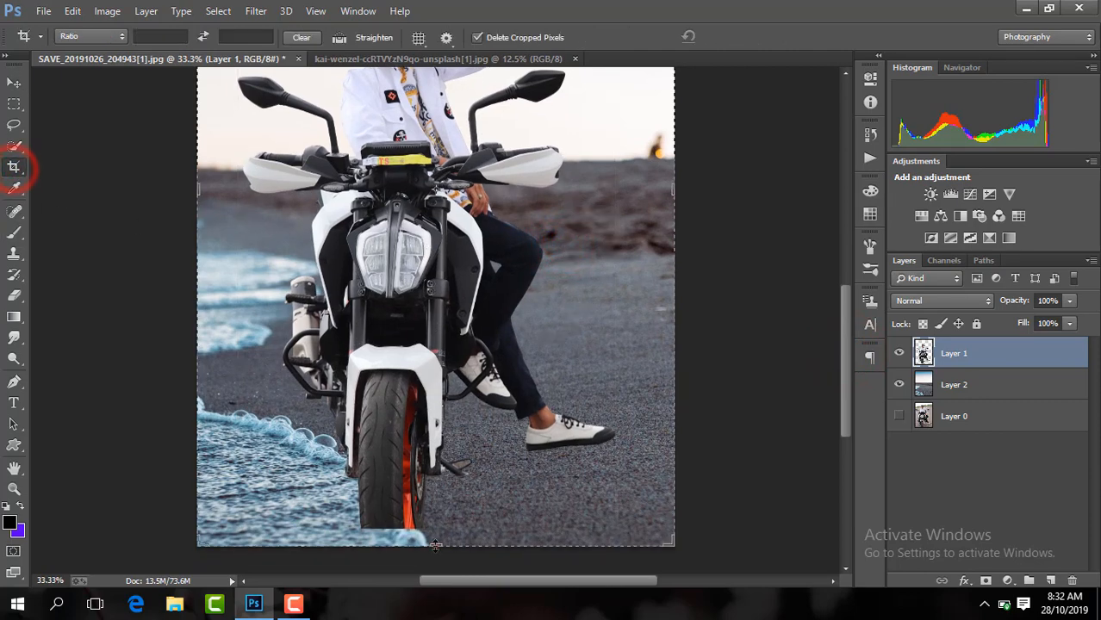
mouse_move(418, 550)
mouse_down()
mouse_move(423, 586)
mouse_move(436, 538)
mouse_up()
key(Return)
key(ctrl+minus)
key(ctrl+minus)
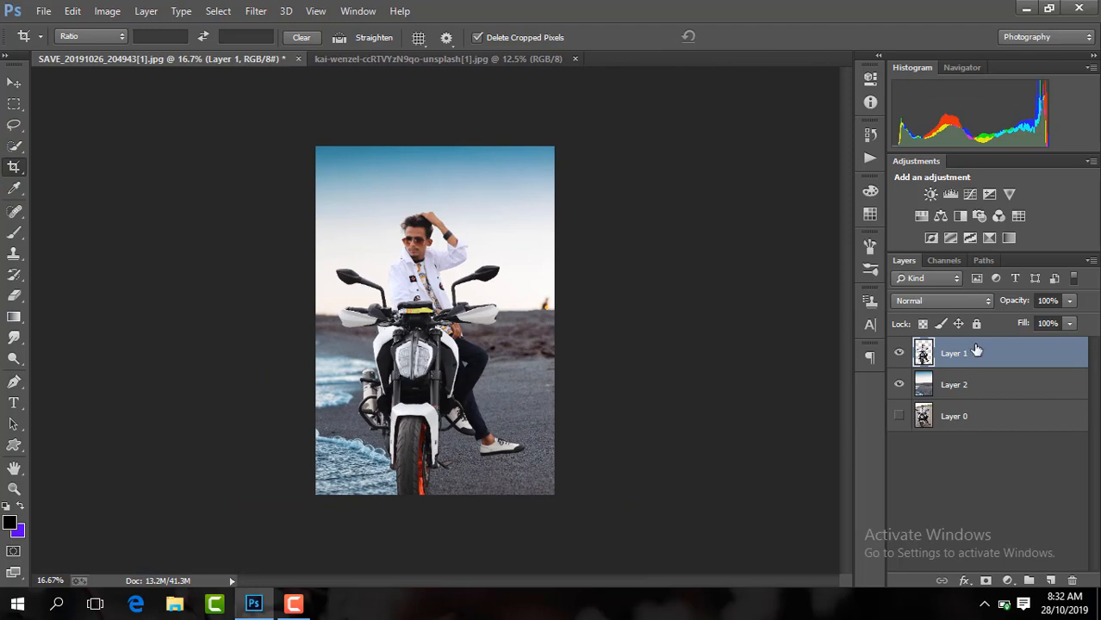
Step: Apply a Shadows/Highlights adjustment to the rider and motorcycle layer with the shadows amount at 20%
click(106, 11)
mouse_move(158, 49)
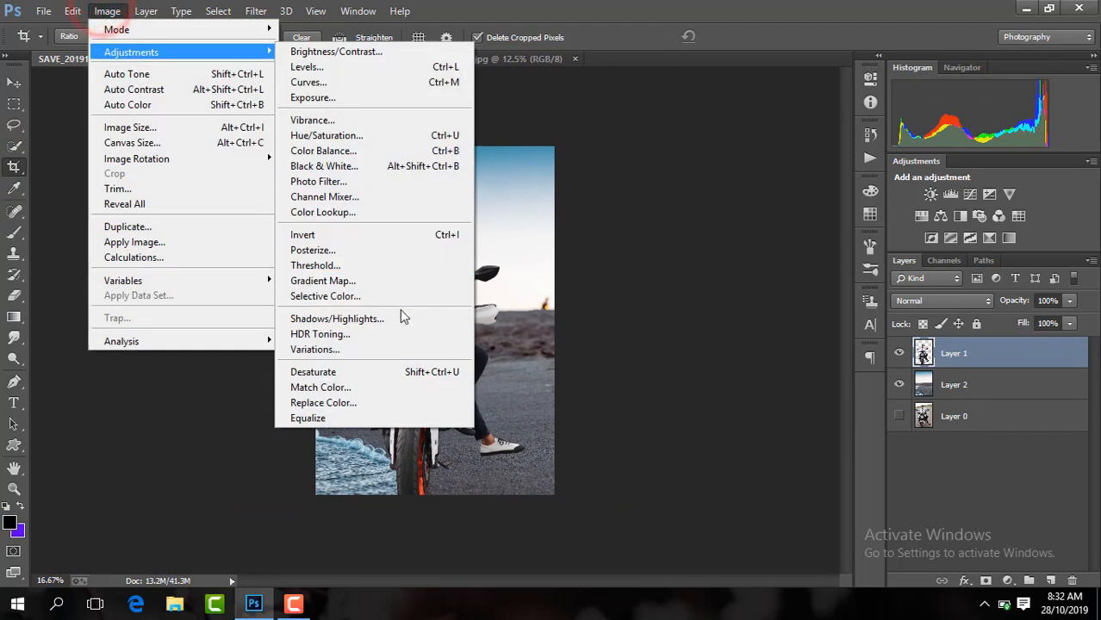
click(400, 310)
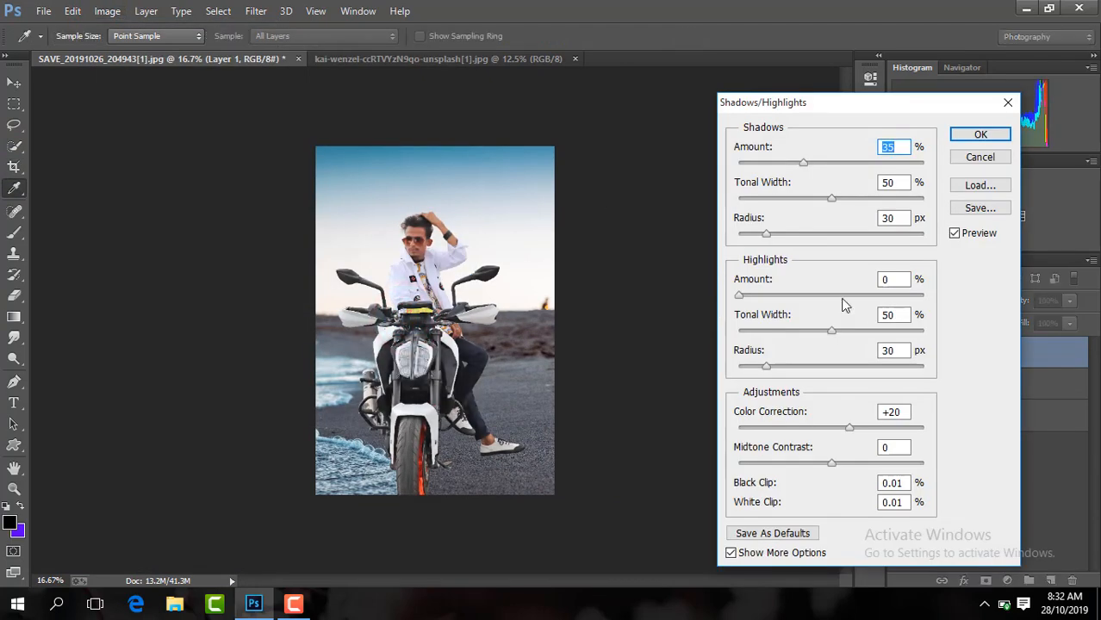
click(776, 164)
click(983, 135)
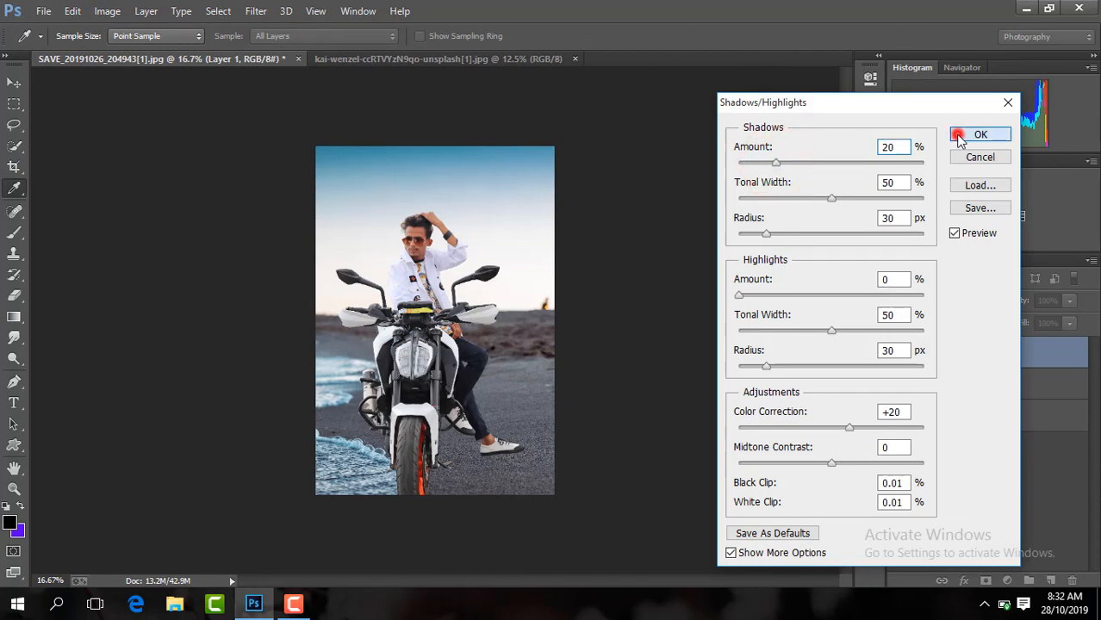
Step: Examine the adjusted rider and motorcycle cutout up close
key(ctrl+plus)
key(ctrl+plus)
key(ctrl+plus)
key(ctrl+plus)
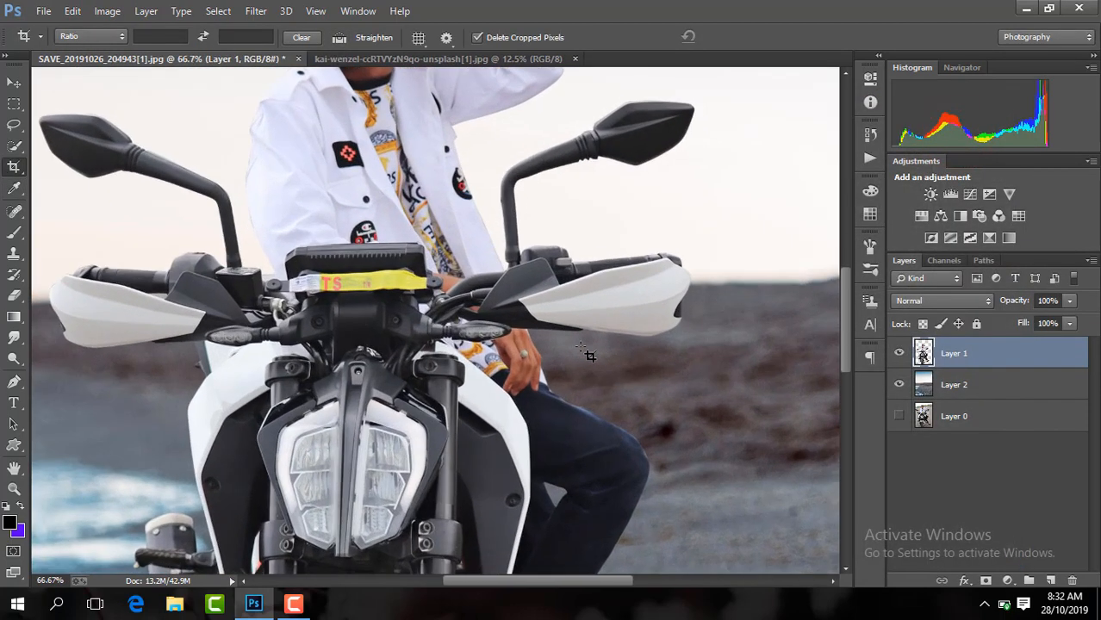
key(ctrl+minus)
key(ctrl+minus)
key(ctrl+minus)
Step: Add a new layer above the rider and motorcycle layer and clip it to that layer
drag(849, 343, 848, 383)
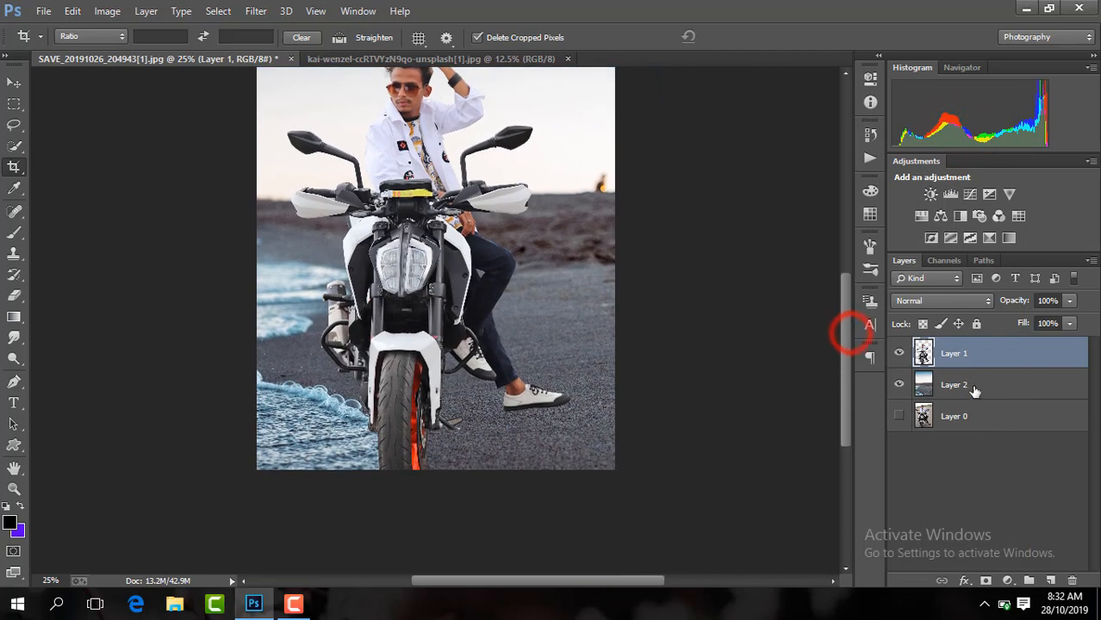
click(1052, 581)
right_click(1018, 354)
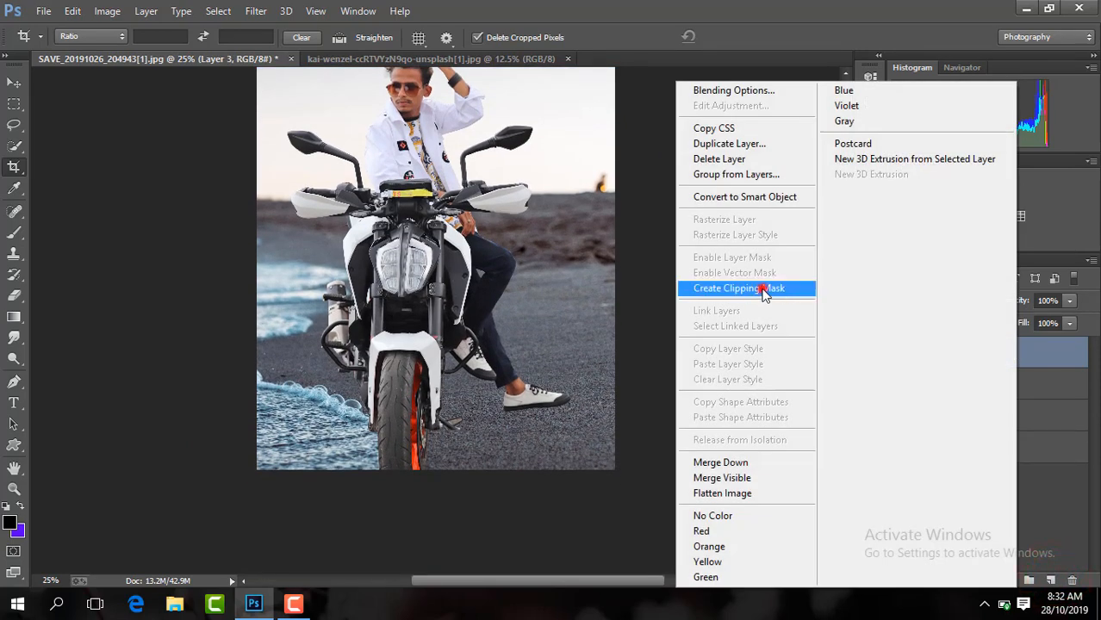
click(761, 288)
Step: Darken the lower motorcycle with fading black linear gradients at 50% opacity from the tyre base upward, and compare with the shading layer hidden
click(15, 317)
key(ctrl+plus)
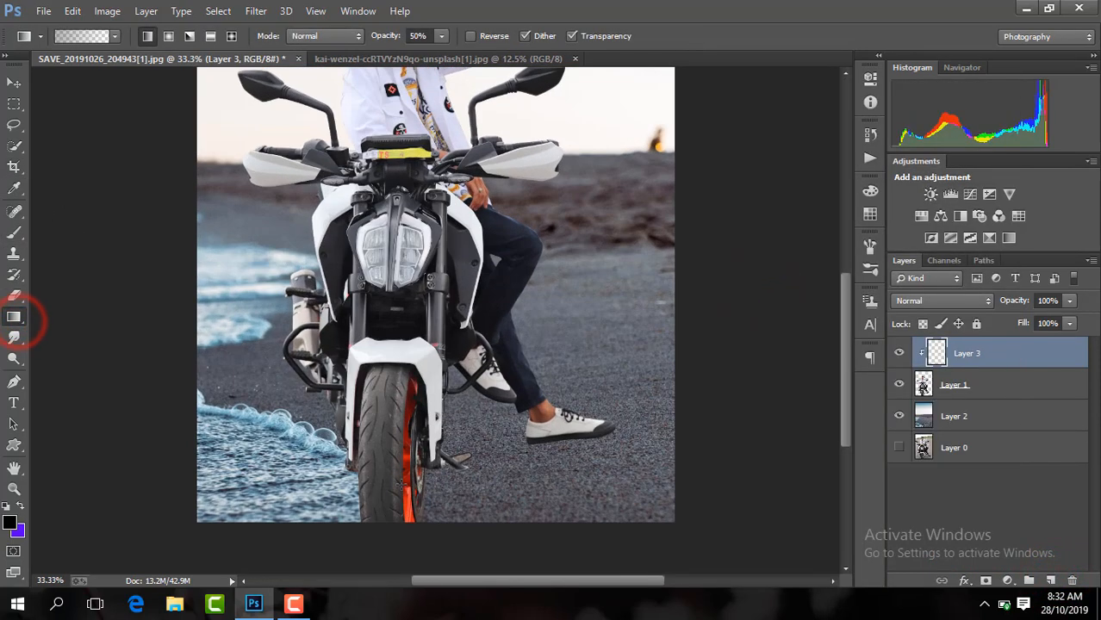
drag(851, 339, 851, 371)
drag(391, 411, 391, 179)
drag(388, 412, 386, 408)
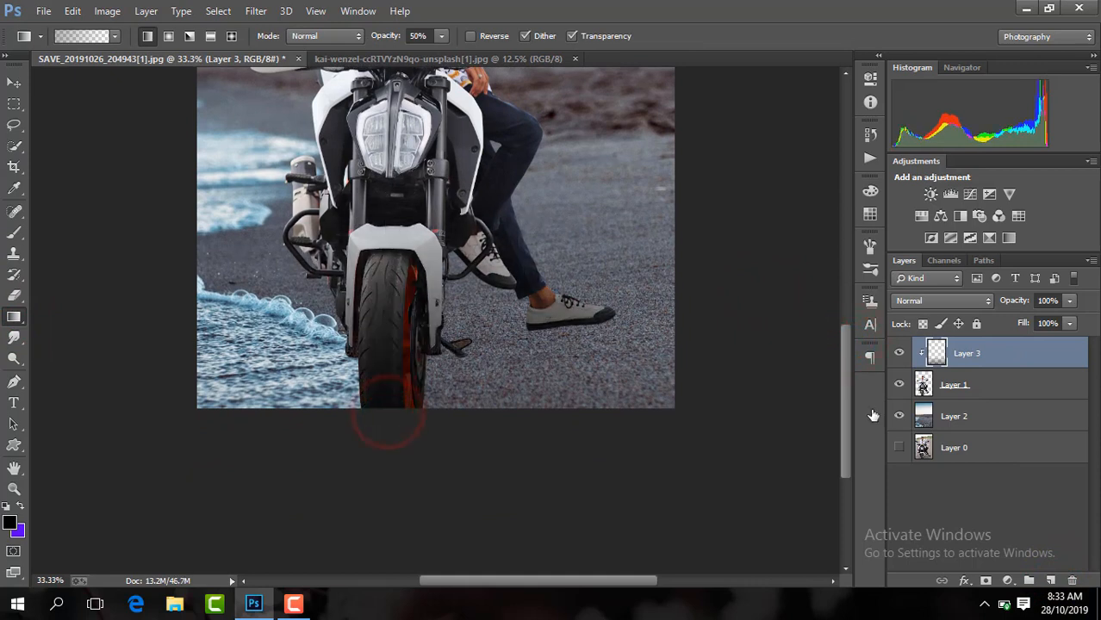
drag(846, 414, 845, 399)
click(899, 353)
click(900, 353)
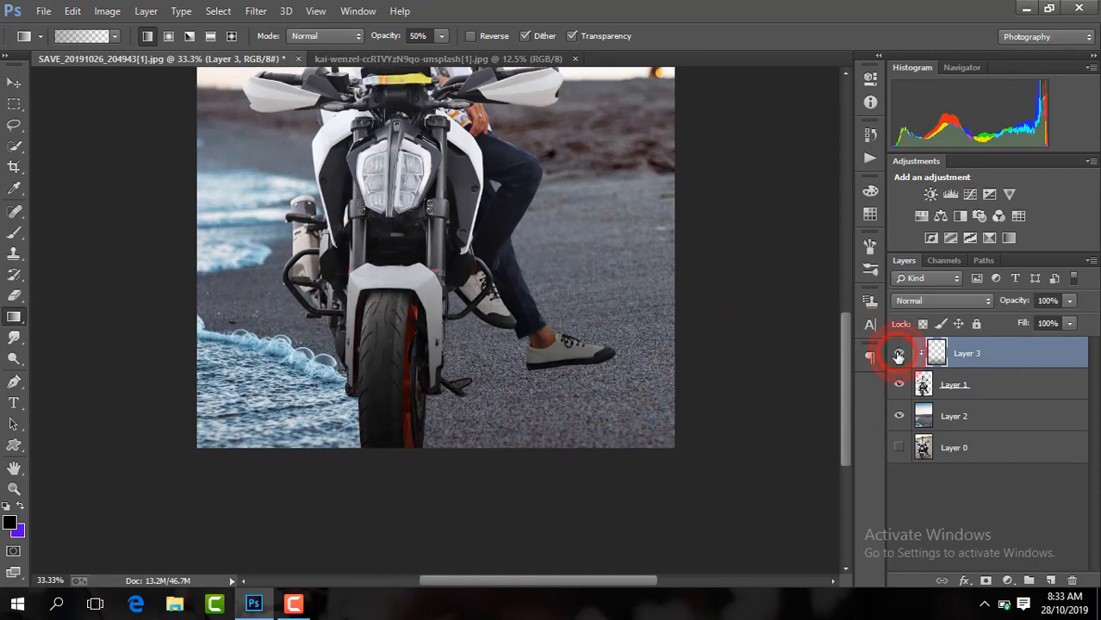
Step: On the rider and motorcycle layer, trace a path around the leftover ground inside the side stand's loop with the Pen tool
key(ctrl+plus)
key(ctrl+plus)
key(ctrl+plus)
drag(847, 427, 845, 461)
drag(535, 583, 570, 581)
key(ctrl+plus)
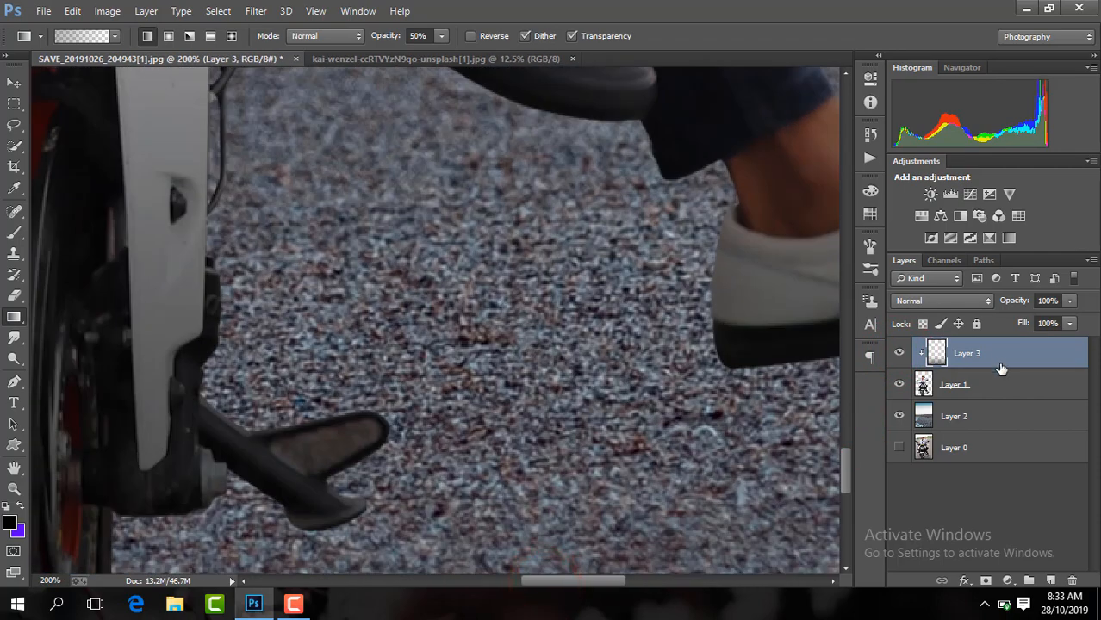
click(1002, 382)
click(15, 382)
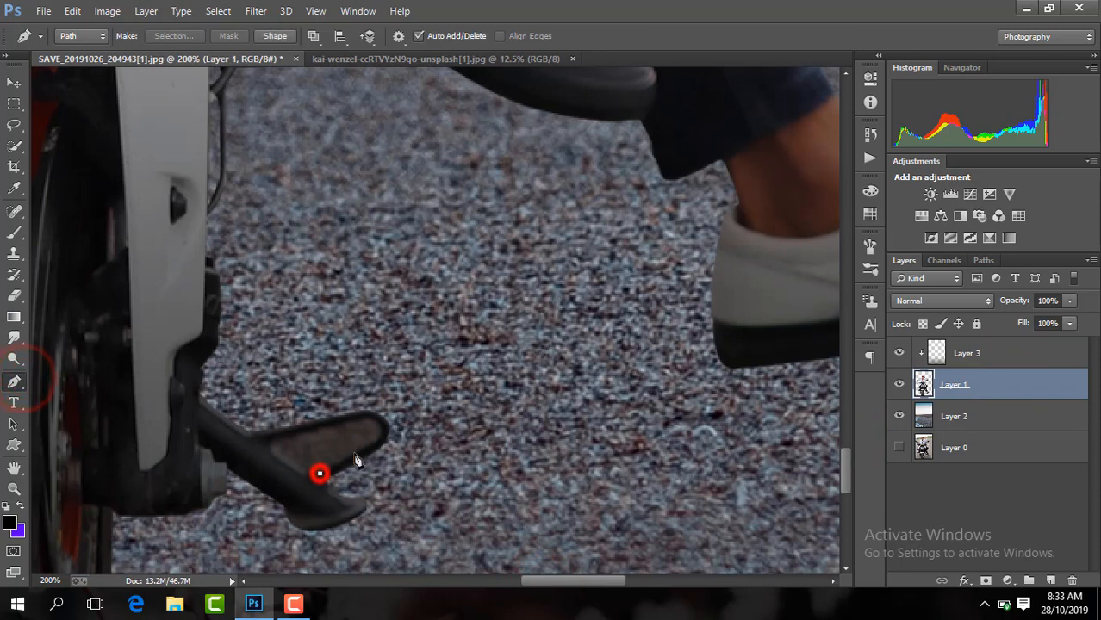
click(319, 473)
click(377, 443)
drag(381, 424, 338, 426)
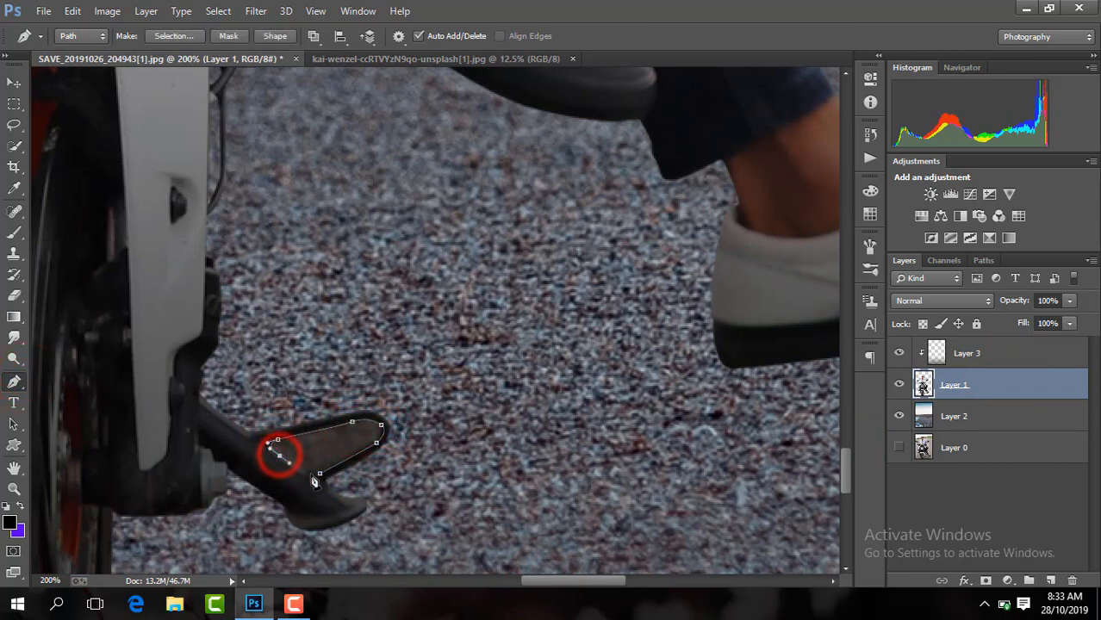
Step: Convert the side stand path to a selection and delete the leftover ground inside it
right_click(312, 472)
click(398, 155)
key(Return)
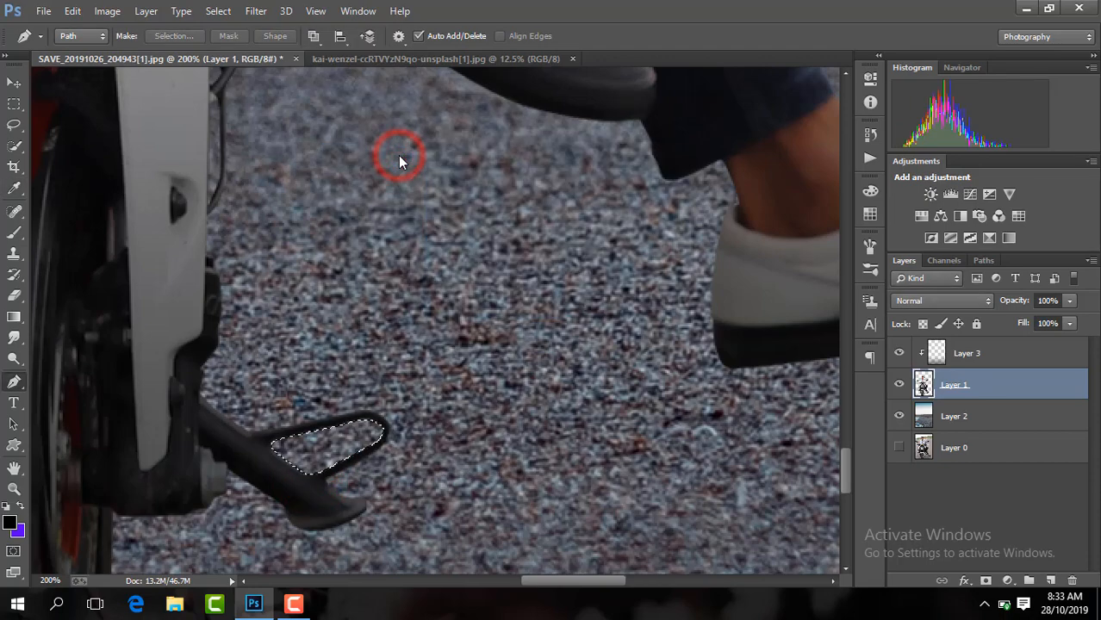
key(ctrl+minus)
key(ctrl+minus)
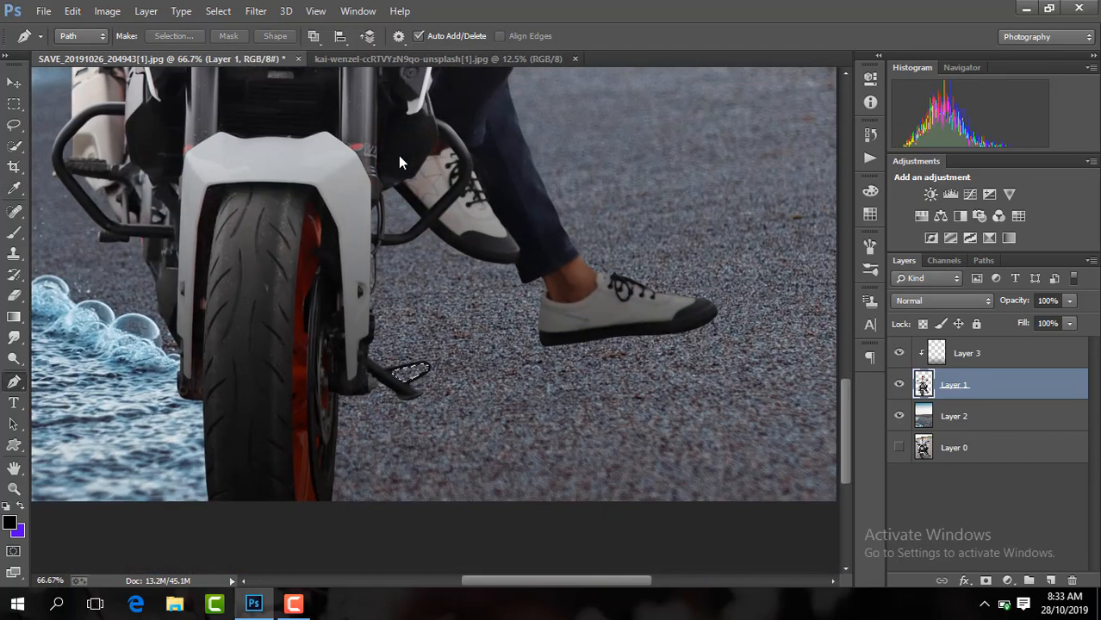
Step: Add a new layer directly above the beach background layer and clear the side stand selection
click(997, 418)
click(1053, 581)
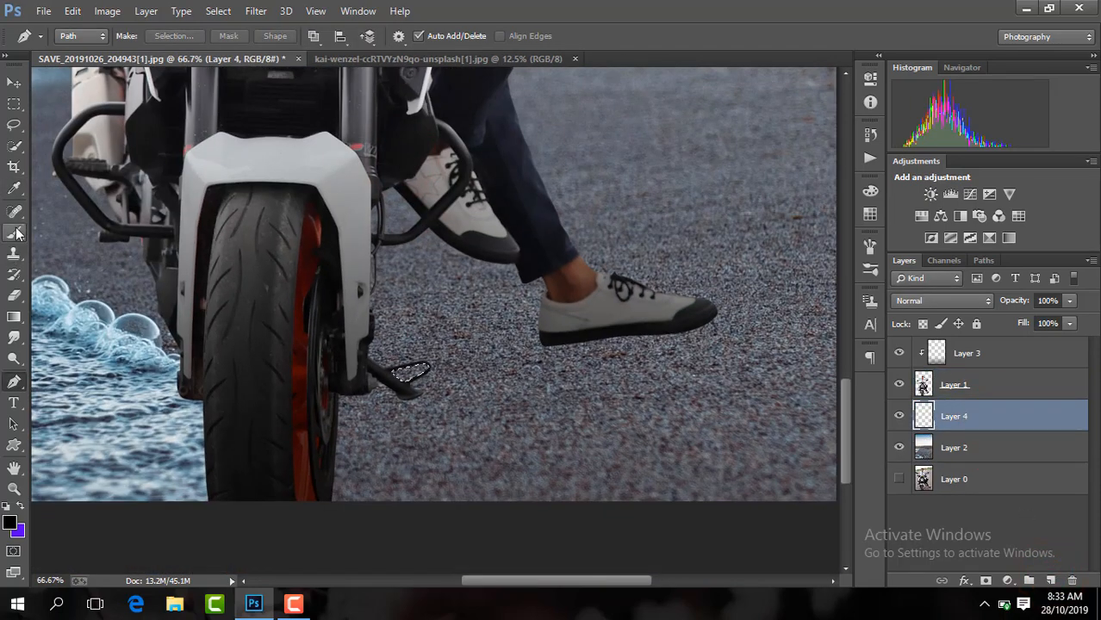
right_click(155, 165)
click(12, 147)
right_click(147, 141)
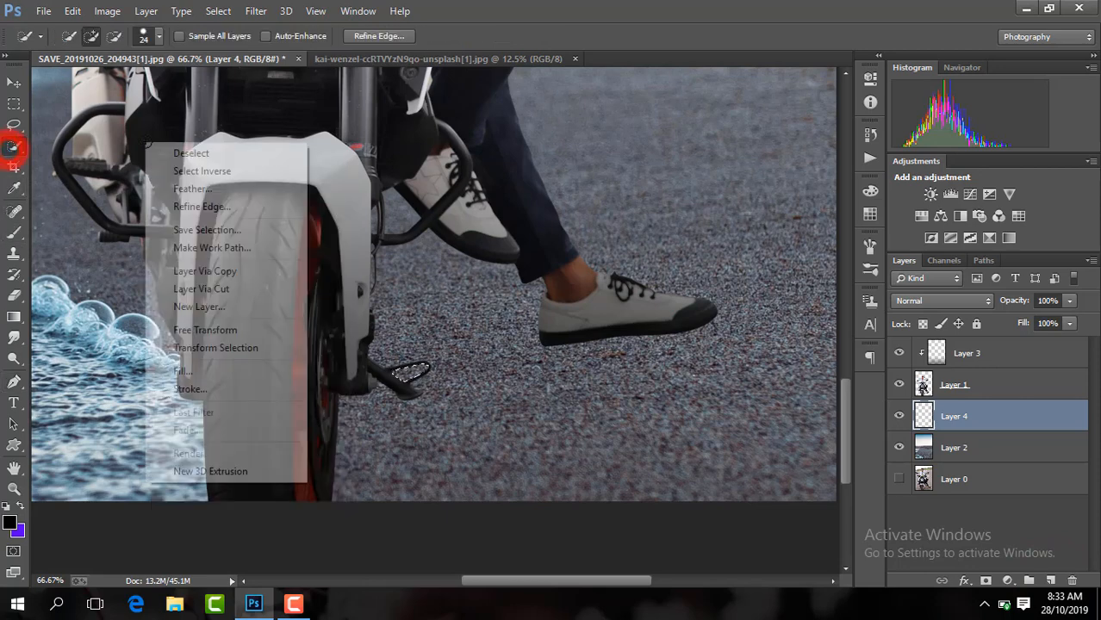
click(198, 152)
Step: Enlarge the soft brush at 0% hardness and paint one black dab on the ground beneath the rear shoe
click(13, 231)
click(82, 36)
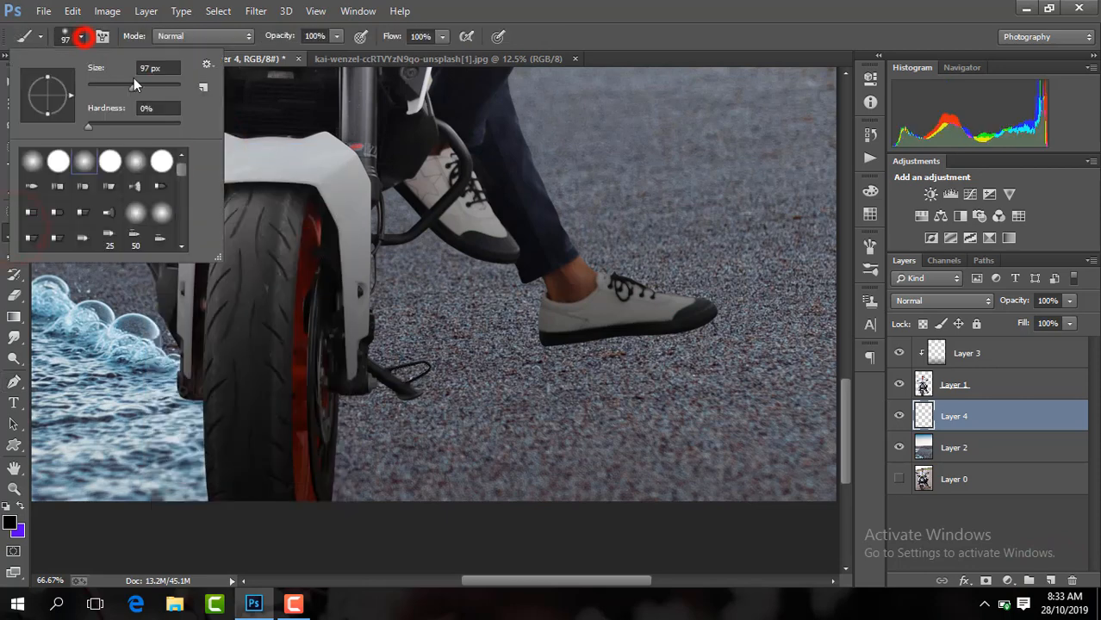
click(162, 88)
click(442, 252)
Step: Scale the black dab up to about 154% and flatten its height into a thin shadow
click(9, 82)
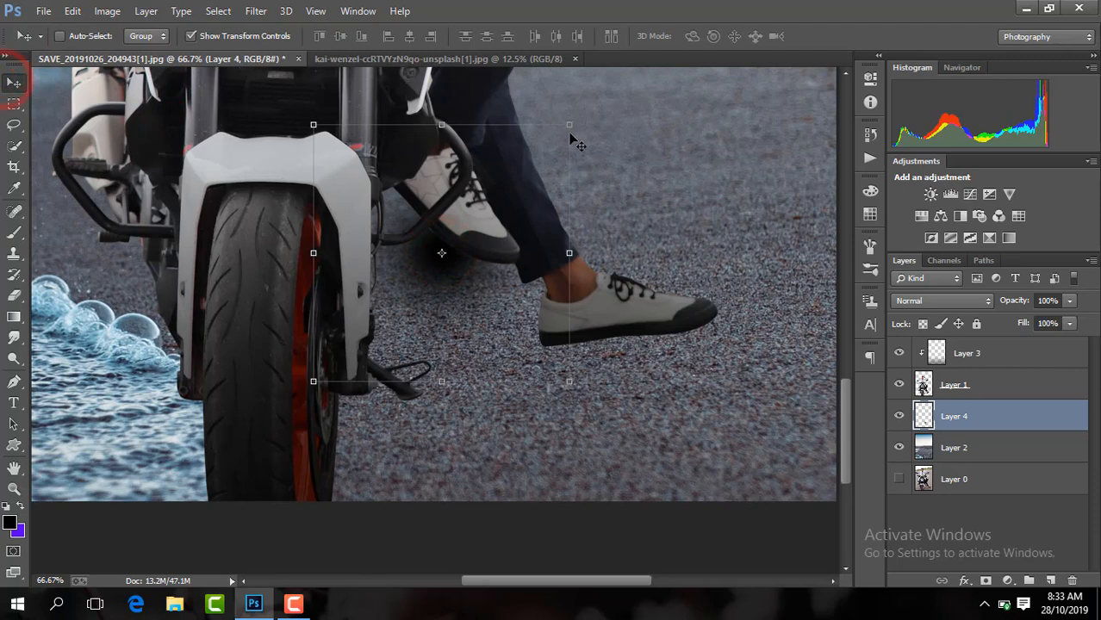
drag(569, 381, 639, 450)
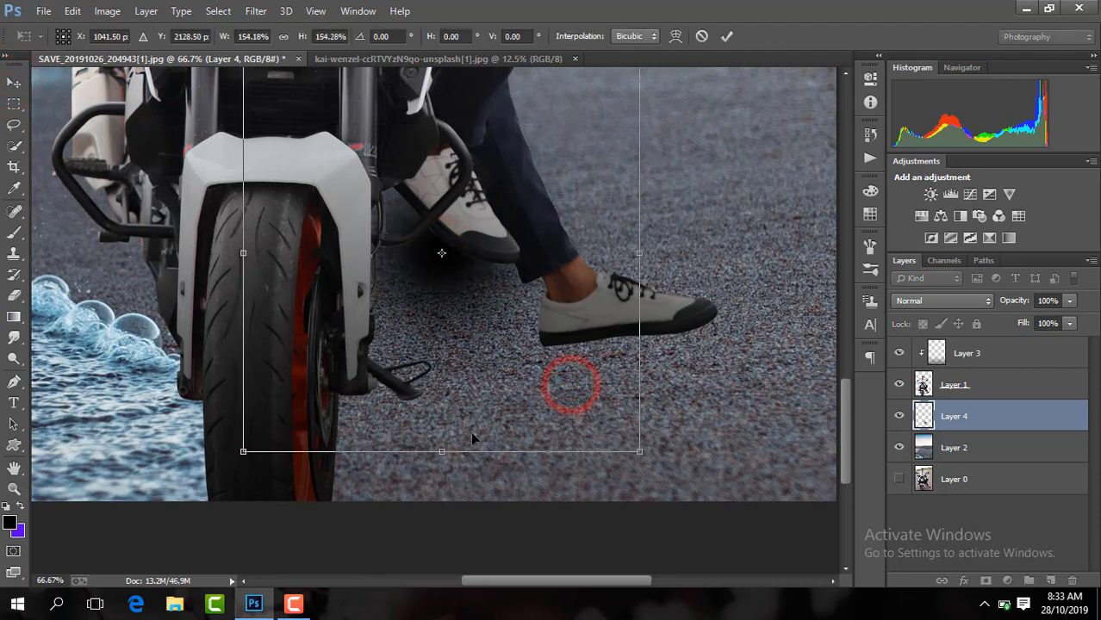
drag(445, 451, 442, 274)
key(Return)
Step: Move the flattened shadow onto the ground directly beneath the front shoe
drag(517, 268, 679, 355)
drag(536, 583, 574, 580)
key(ctrl+plus)
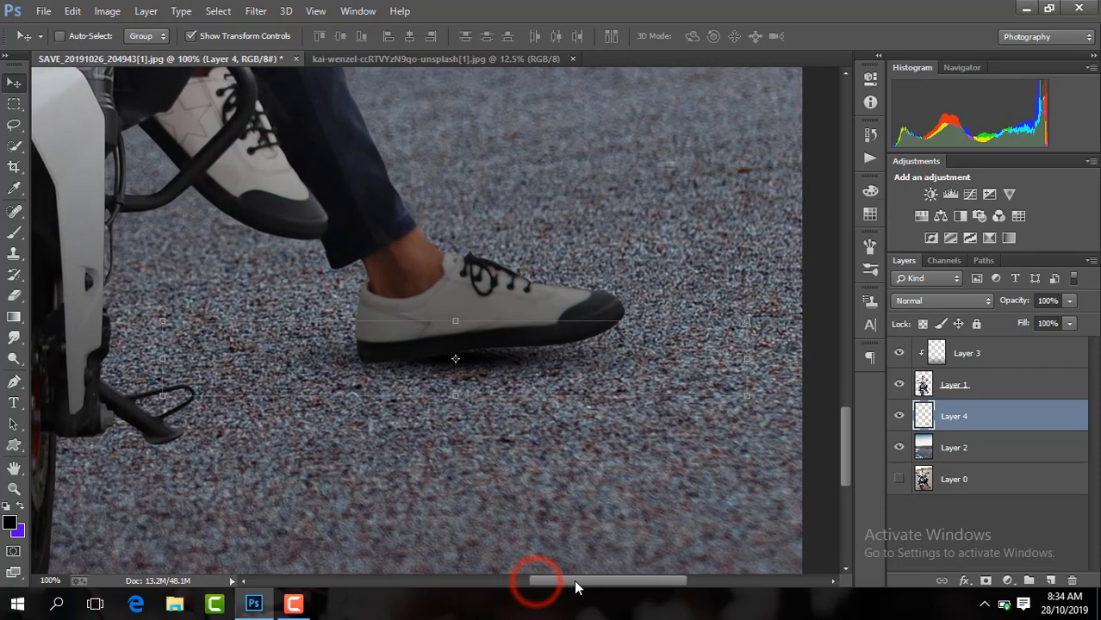
Step: Flatten the shoe shadow to about 43% height and rotate it about -3.9° so it follows the front sole
drag(564, 356, 544, 364)
drag(436, 328, 435, 349)
drag(740, 353, 739, 334)
mouse_move(649, 344)
mouse_down()
mouse_move(638, 339)
mouse_move(649, 344)
mouse_up()
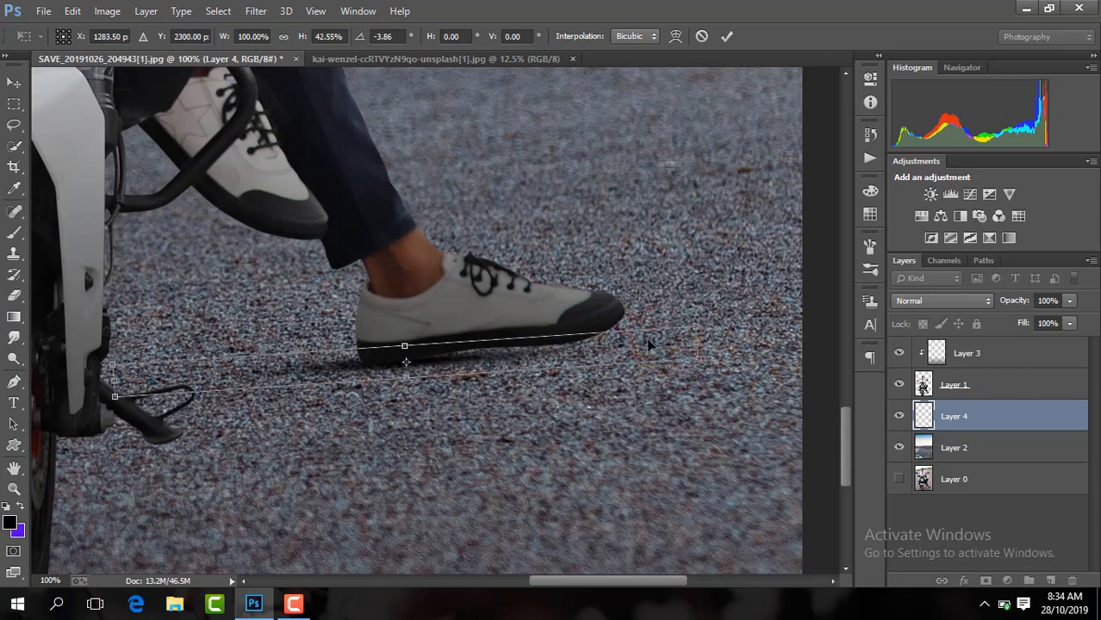
key(Return)
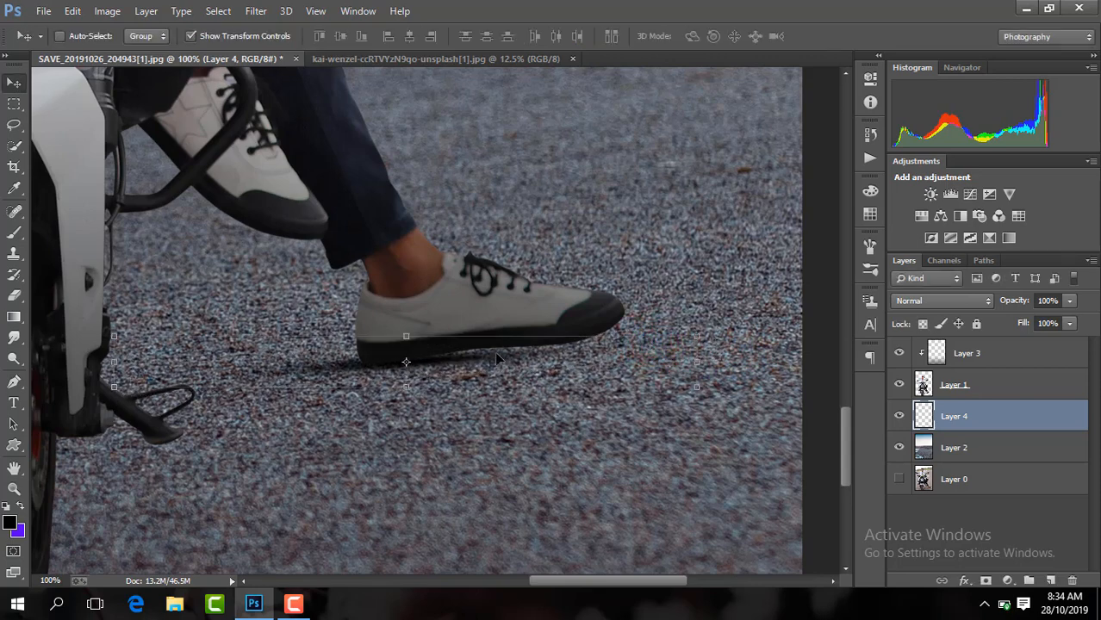
Step: Duplicate the shoe shadow and fit the copy on the ground beneath the toe of the front shoe
key(ctrl+j)
drag(530, 351, 634, 343)
key(ctrl+t)
drag(807, 347, 834, 348)
drag(511, 377, 512, 379)
key(Return)
click(234, 36)
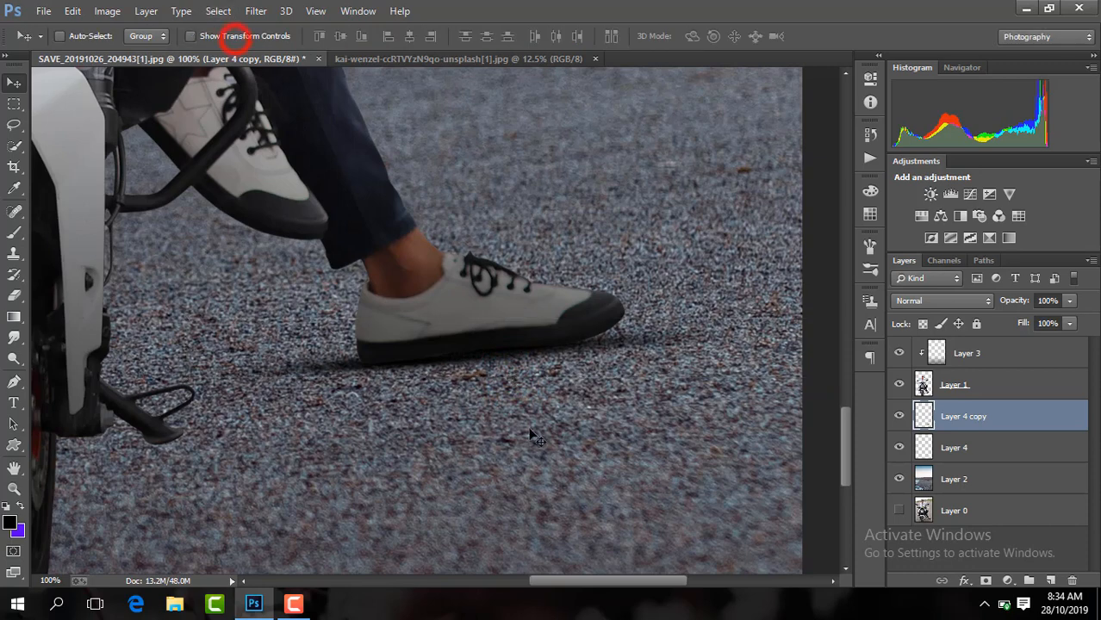
Step: Duplicate the toe shadow, move the copy beneath the side stand and scale it to about 44%
key(ctrl+j)
drag(684, 362, 373, 462)
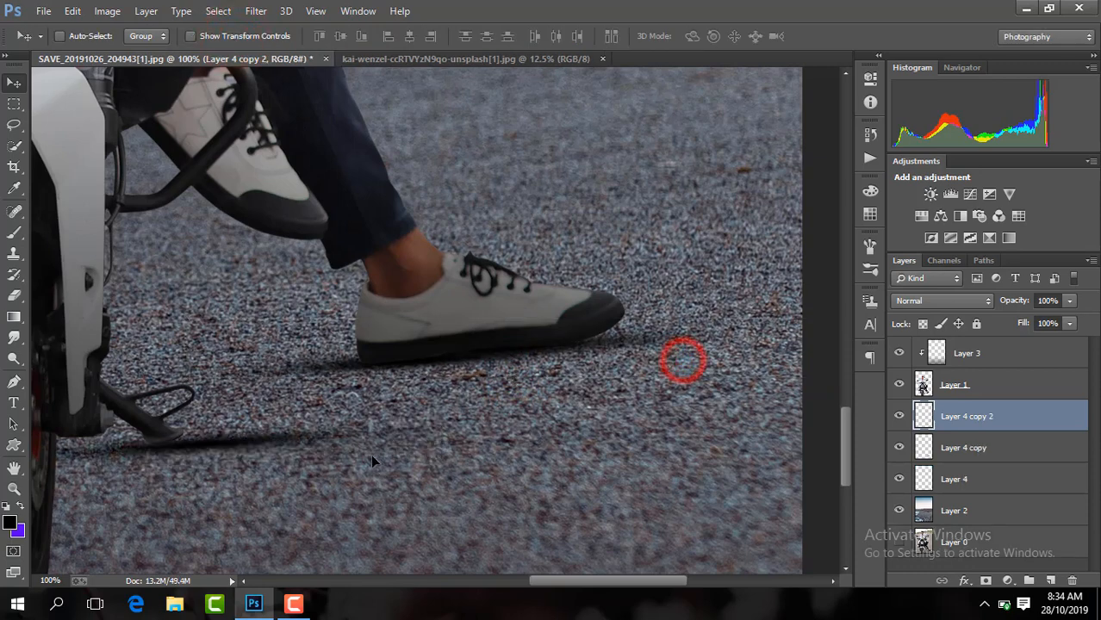
click(289, 35)
drag(523, 407, 270, 439)
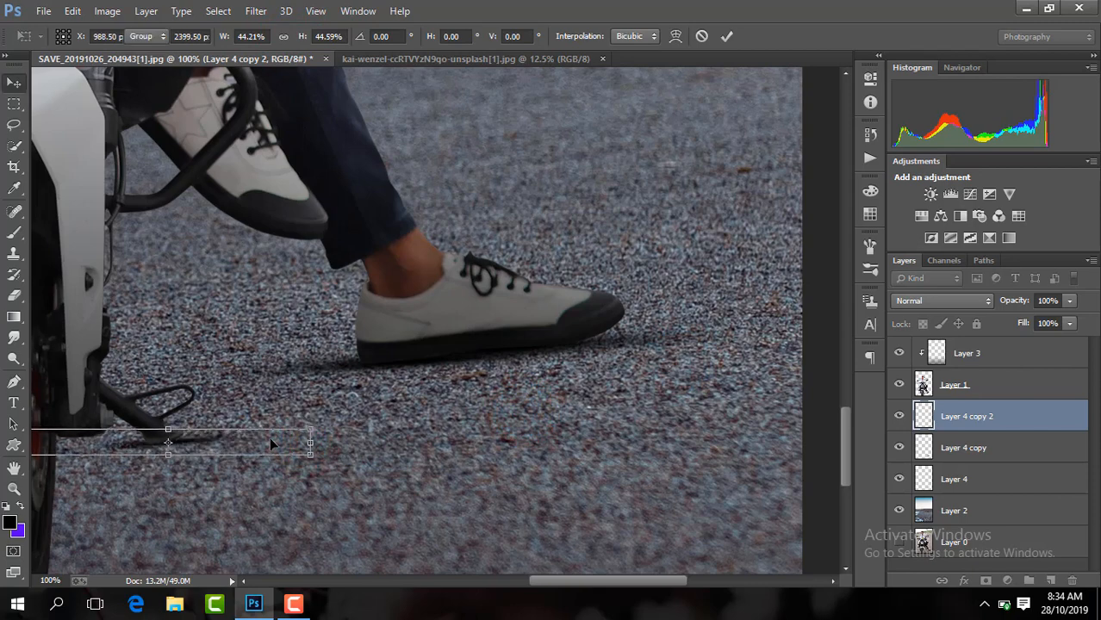
key(Return)
click(223, 35)
Step: Add a new layer clipped to the rider and motorcycle cutout, and set the soft brush size to 454 px
key(ctrl+minus)
key(ctrl+minus)
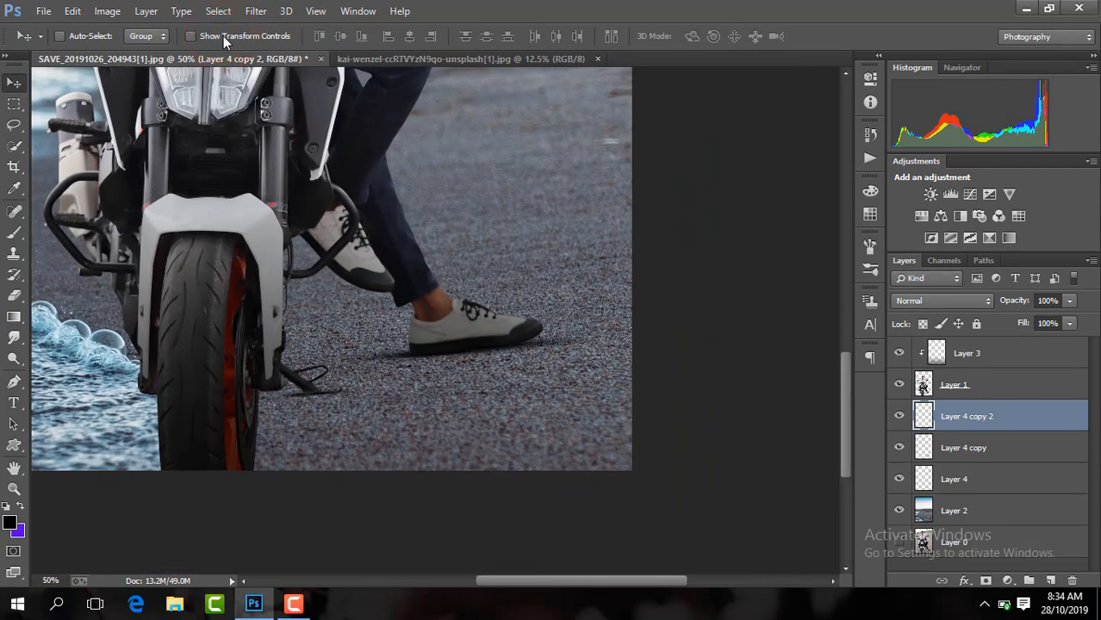
click(1006, 385)
click(1051, 580)
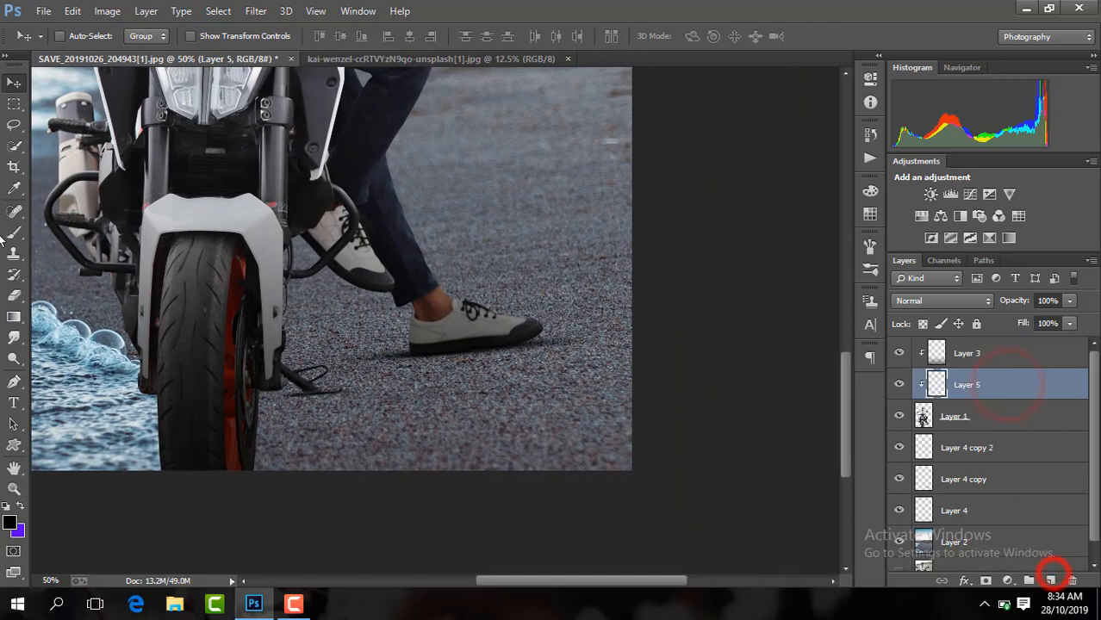
click(14, 232)
scroll(418, 315, up, 1)
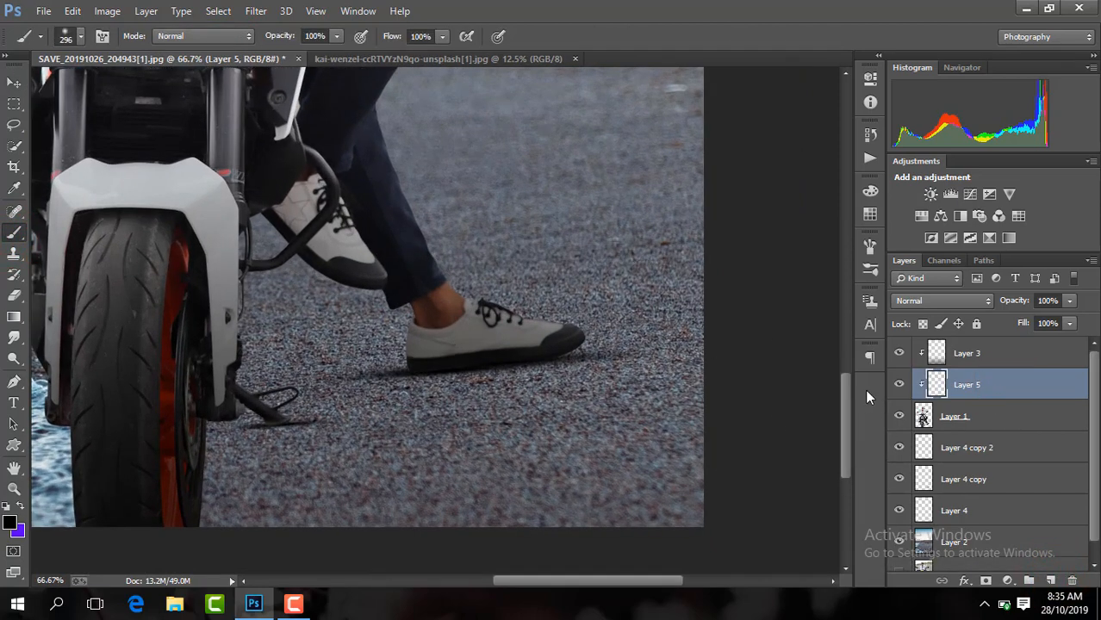
drag(846, 393, 848, 411)
click(79, 38)
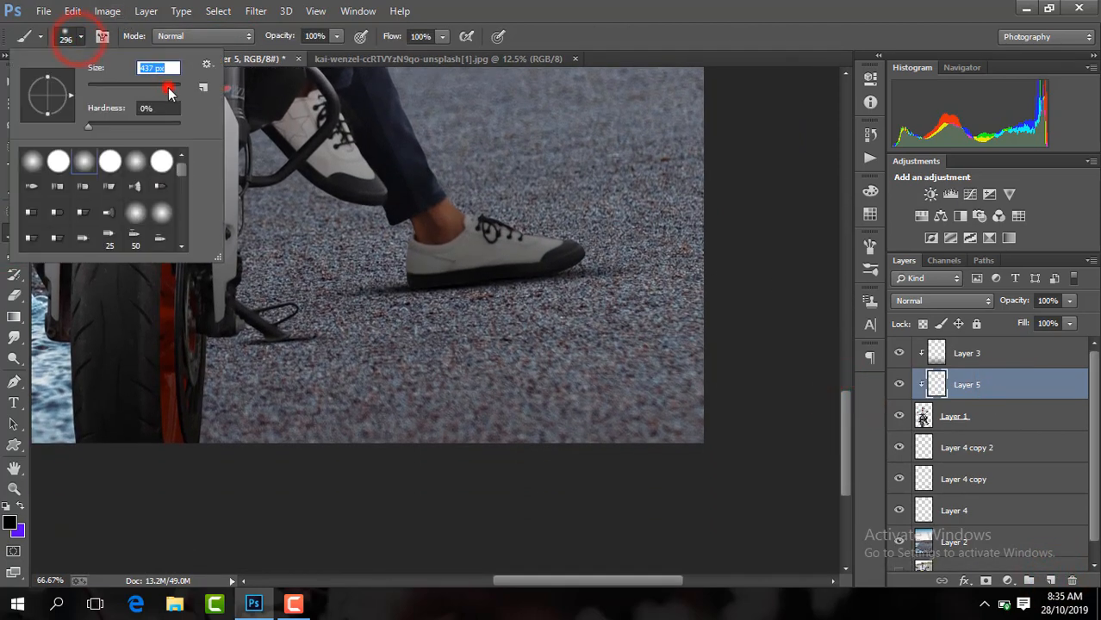
drag(170, 94, 168, 89)
click(172, 93)
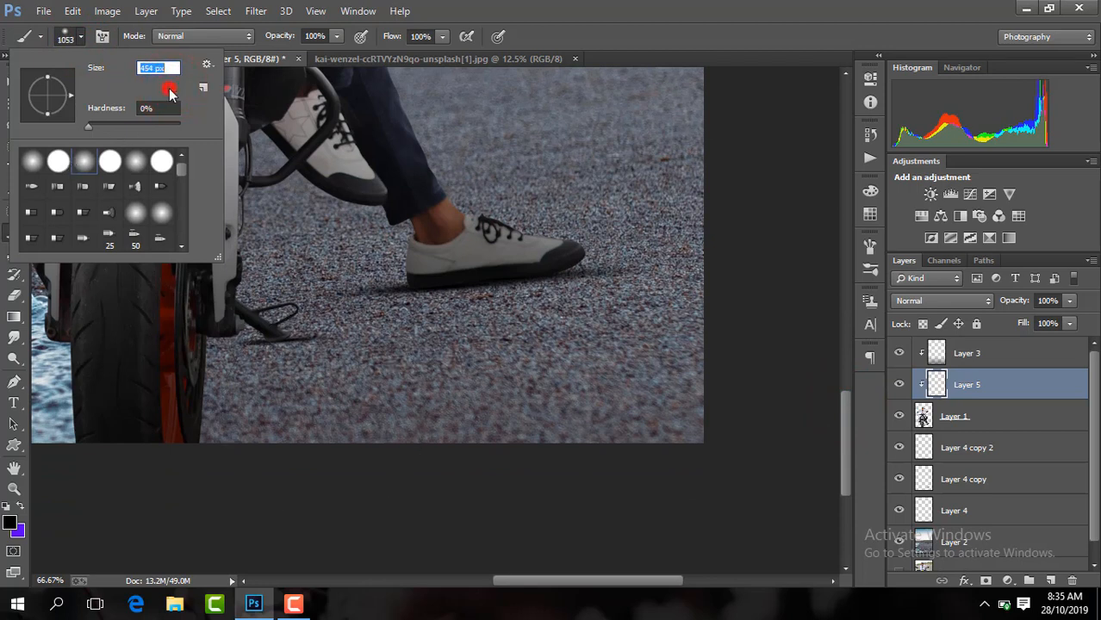
Step: Paint soft black dabs along the bottom of the clipped layer and lower its opacity to 83%
click(511, 374)
click(663, 373)
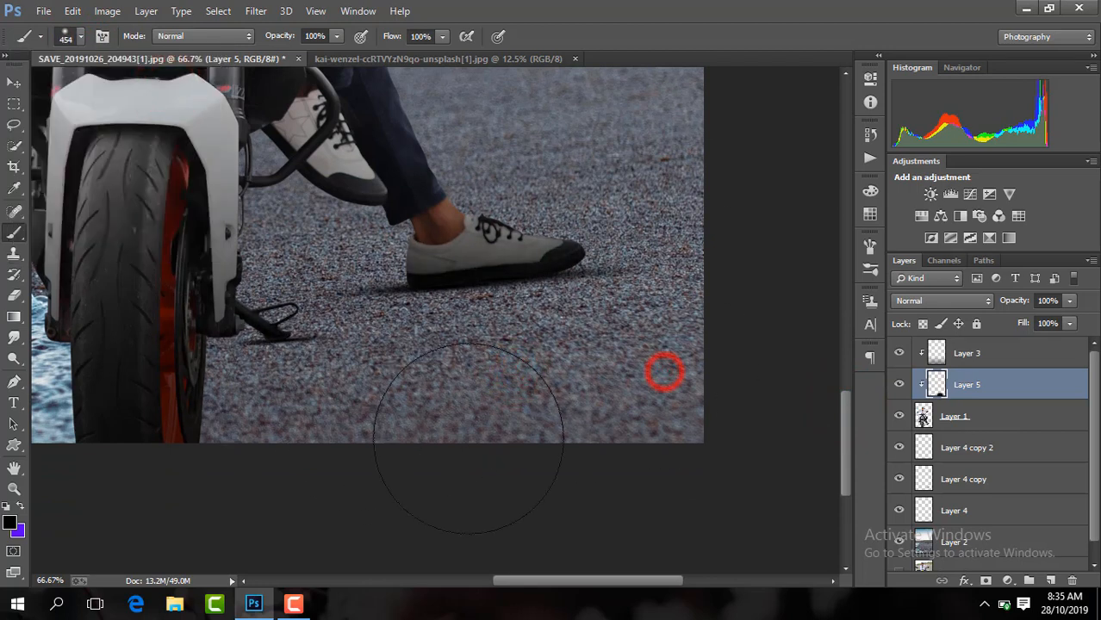
click(319, 440)
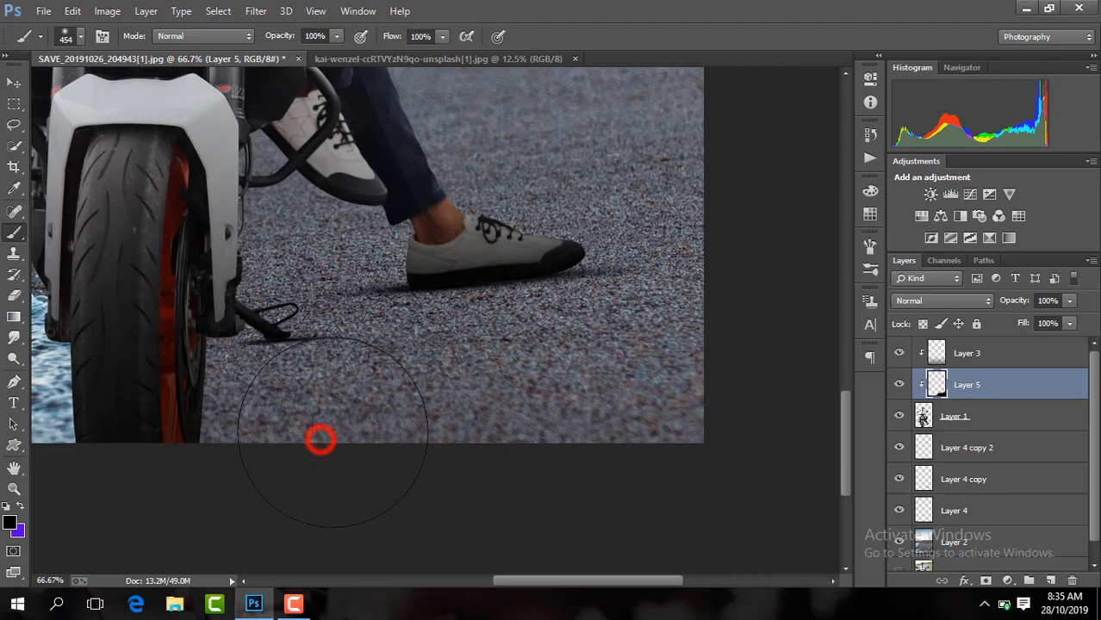
click(1070, 302)
key(ctrl+minus)
key(ctrl+minus)
key(ctrl+minus)
key(ctrl+minus)
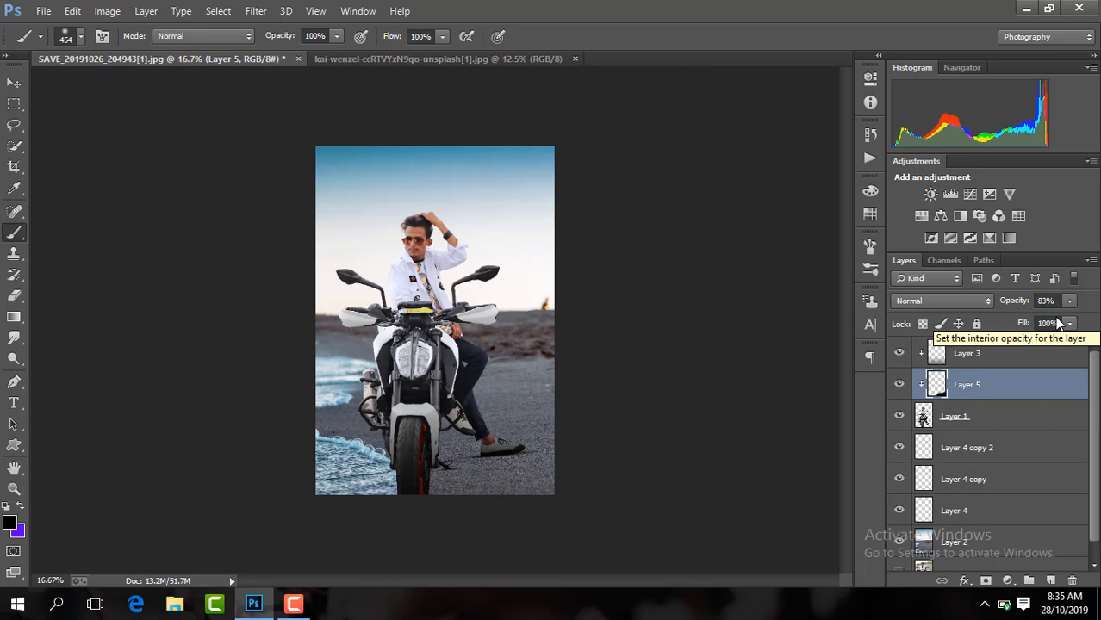
Step: On a new layer directly above the beach background, draw two black-to-transparent gradients upward from the image's lower edge and reduce the layer opacity to about 76%
click(1012, 542)
click(1051, 580)
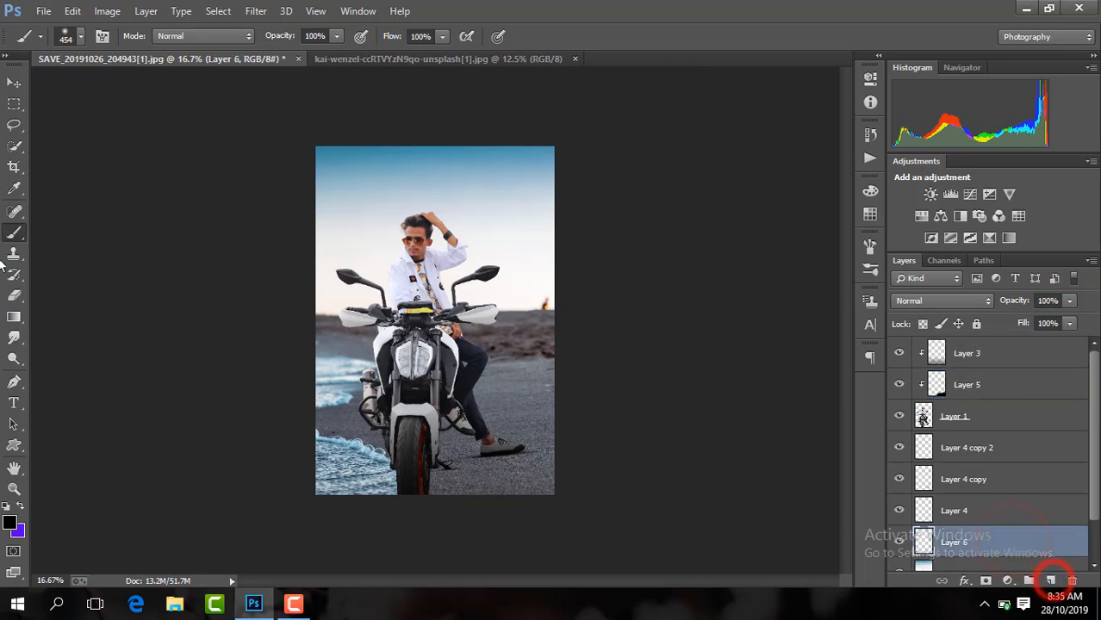
click(14, 317)
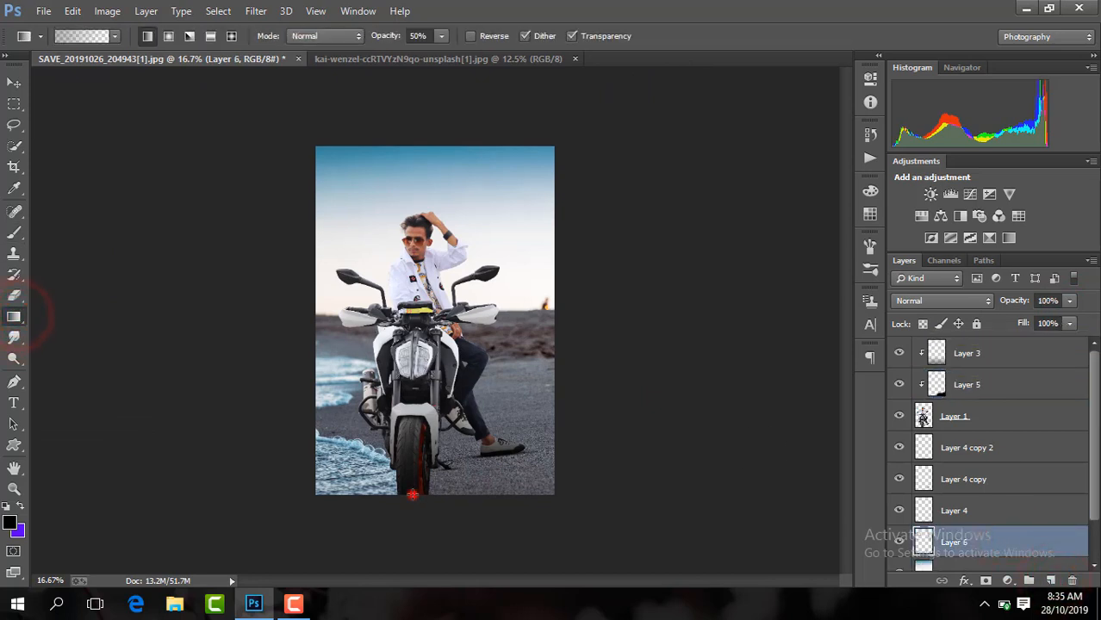
drag(413, 494, 406, 384)
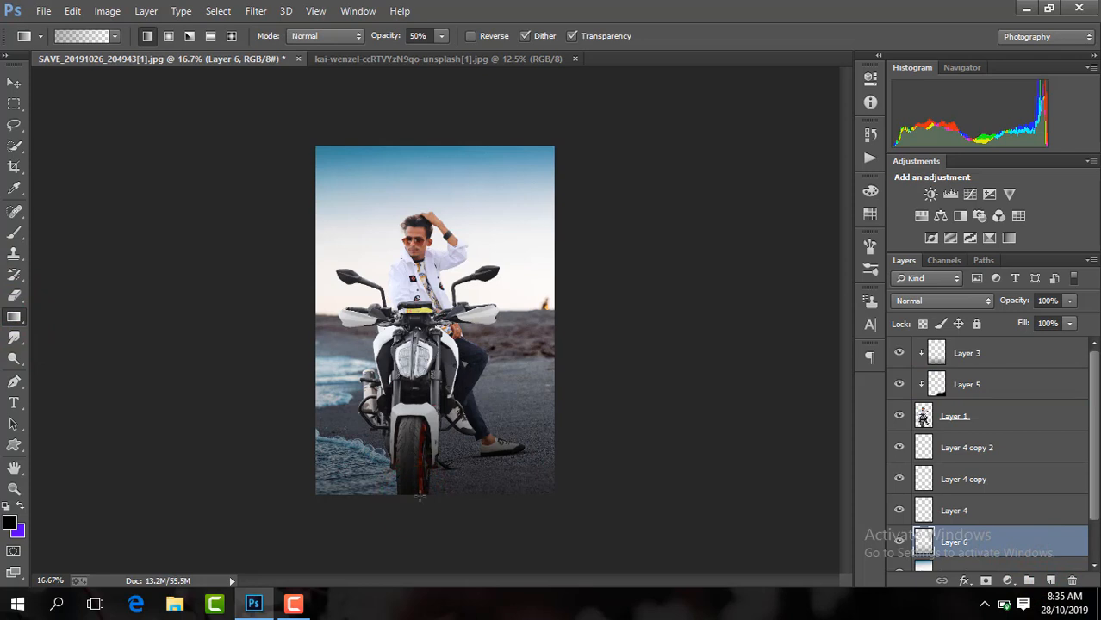
drag(420, 496, 421, 295)
drag(1069, 300, 1054, 321)
click(1070, 300)
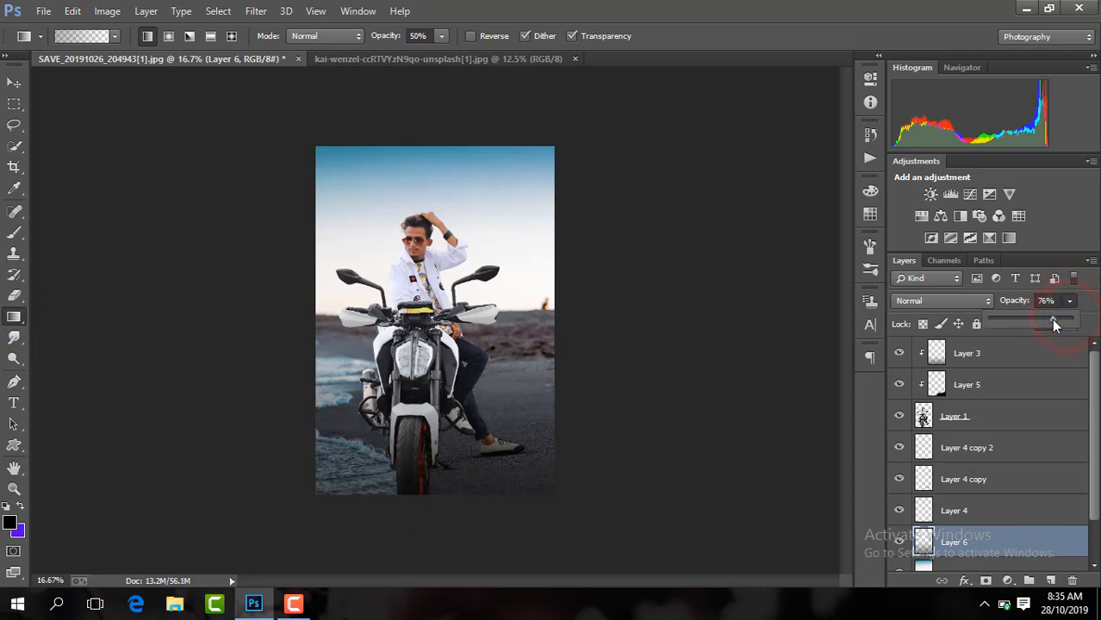
Step: Using the Camera Raw filter on the cutout layer, set Contrast +34, Blacks -15, Shadows +27, Temperature +3 and Clarity +19
click(986, 415)
click(986, 415)
key(ctrl+plus)
key(ctrl+minus)
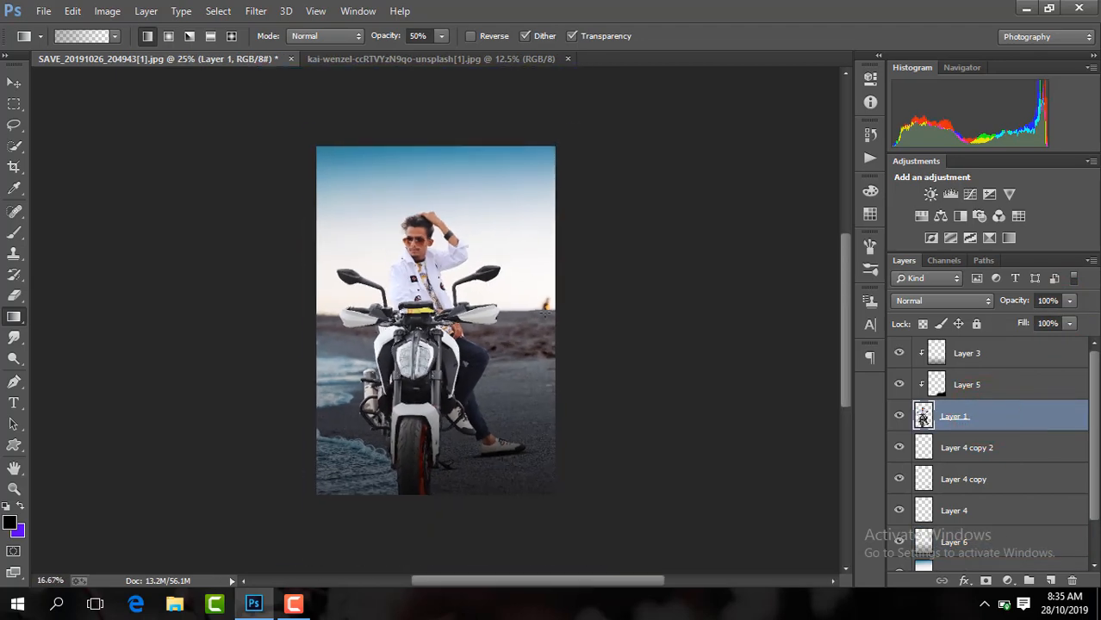
click(256, 11)
click(351, 104)
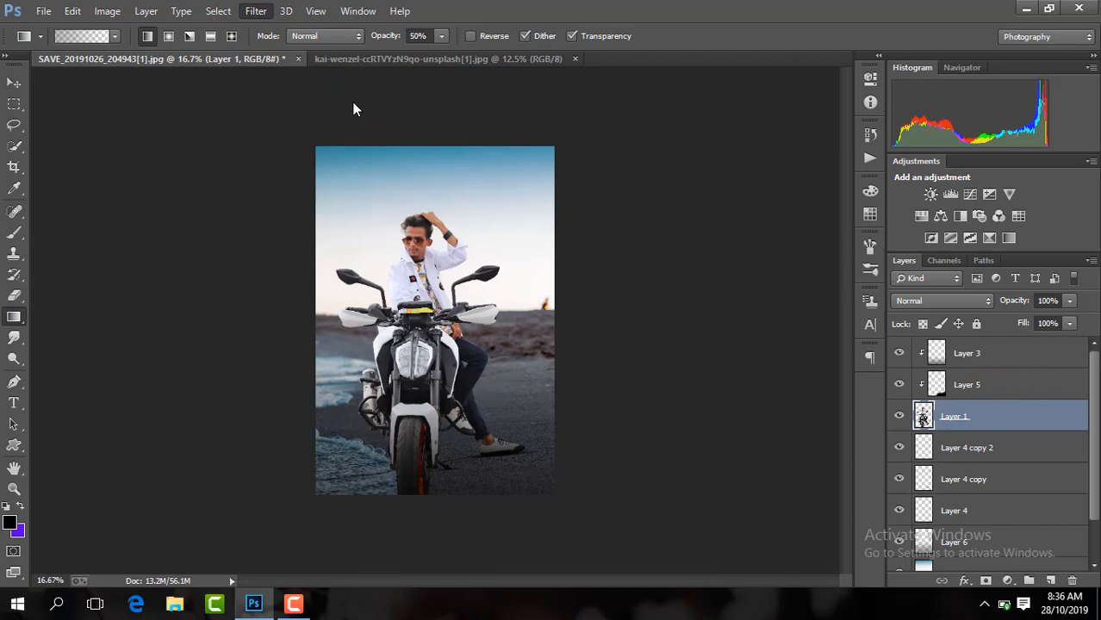
key(ctrl+shift+a)
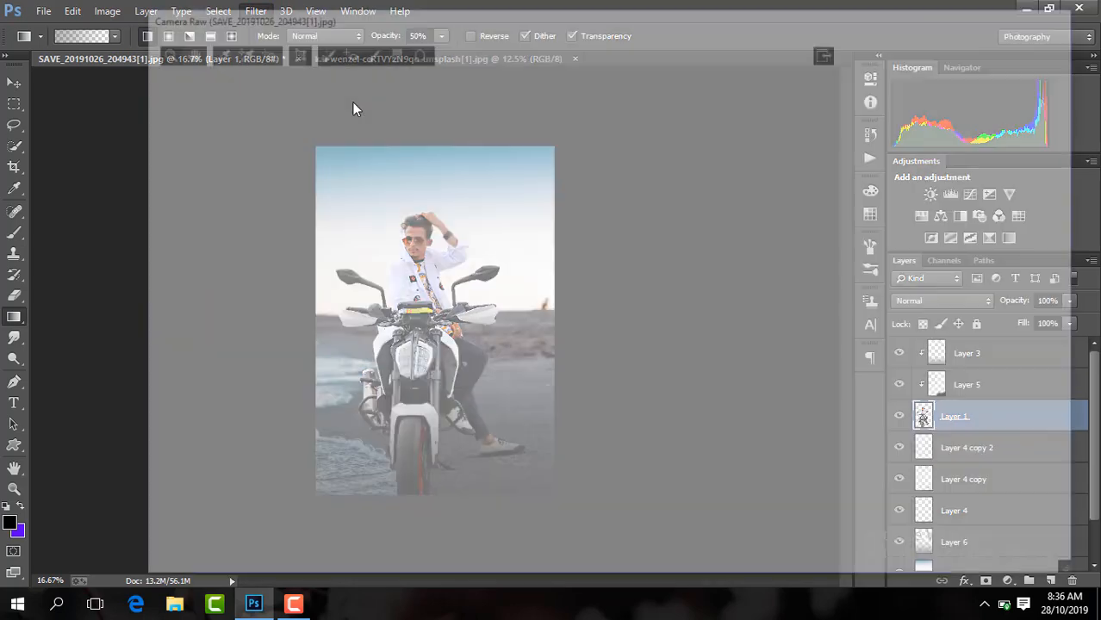
drag(959, 416, 993, 416)
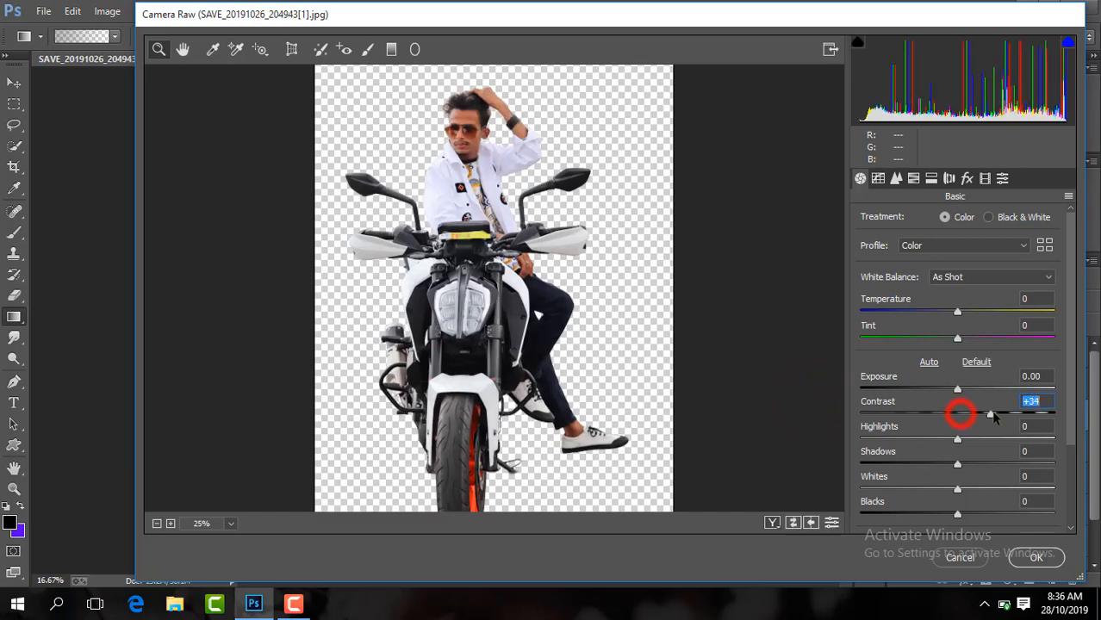
drag(955, 519, 943, 515)
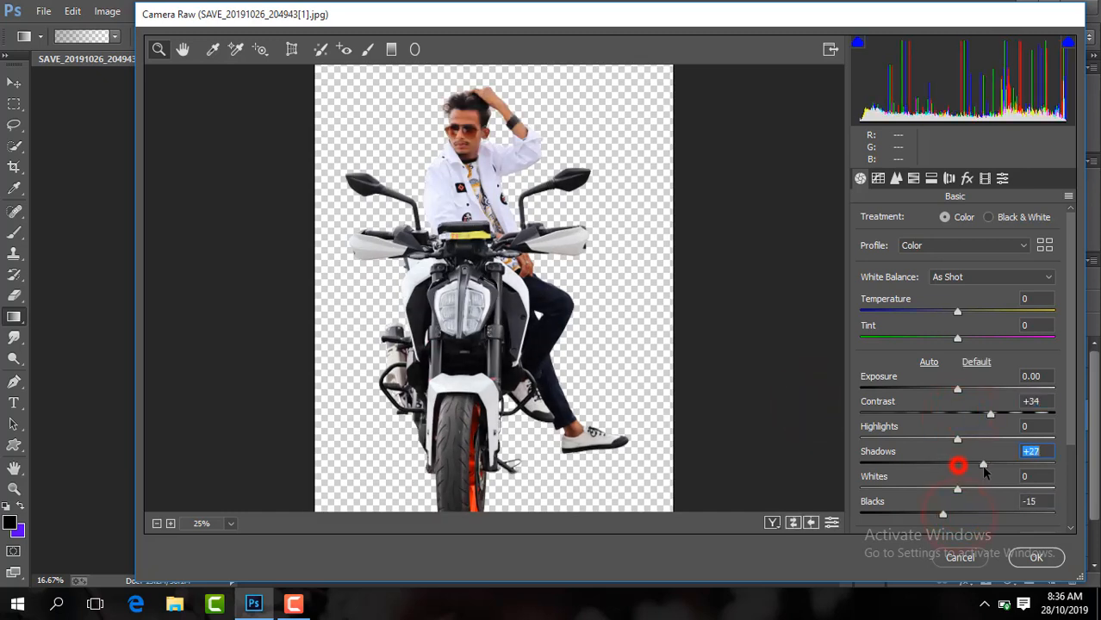
drag(961, 316, 962, 316)
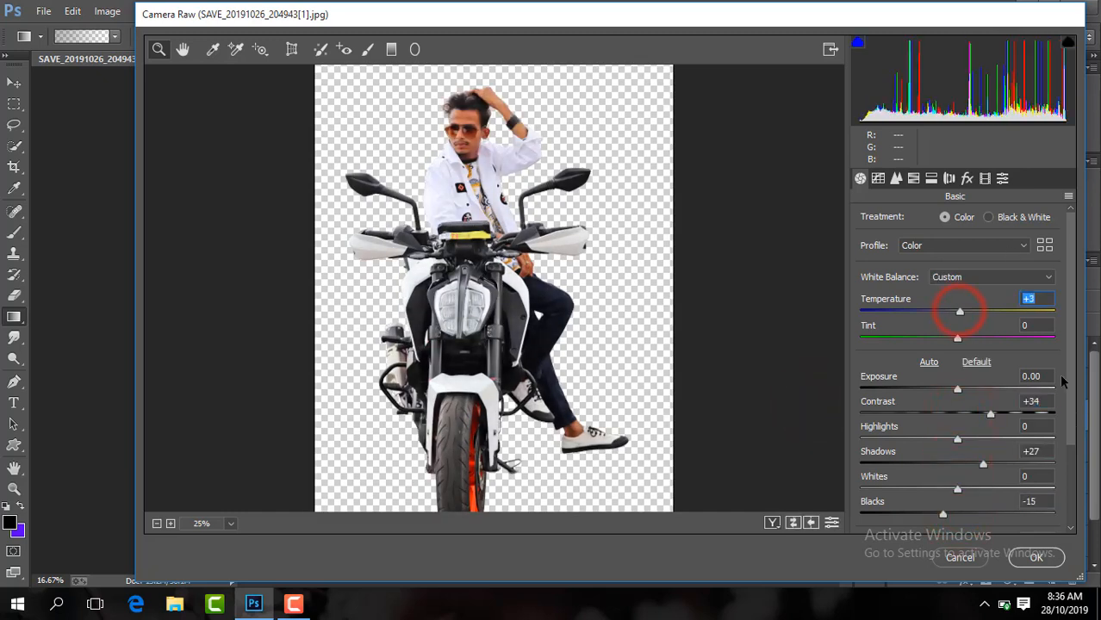
drag(1073, 381, 1071, 442)
click(959, 476)
Step: Set the cutout's HSL saturation to -100 for Blues, Aquas, Greens and Yellows, and to about -6 for Oranges
click(913, 178)
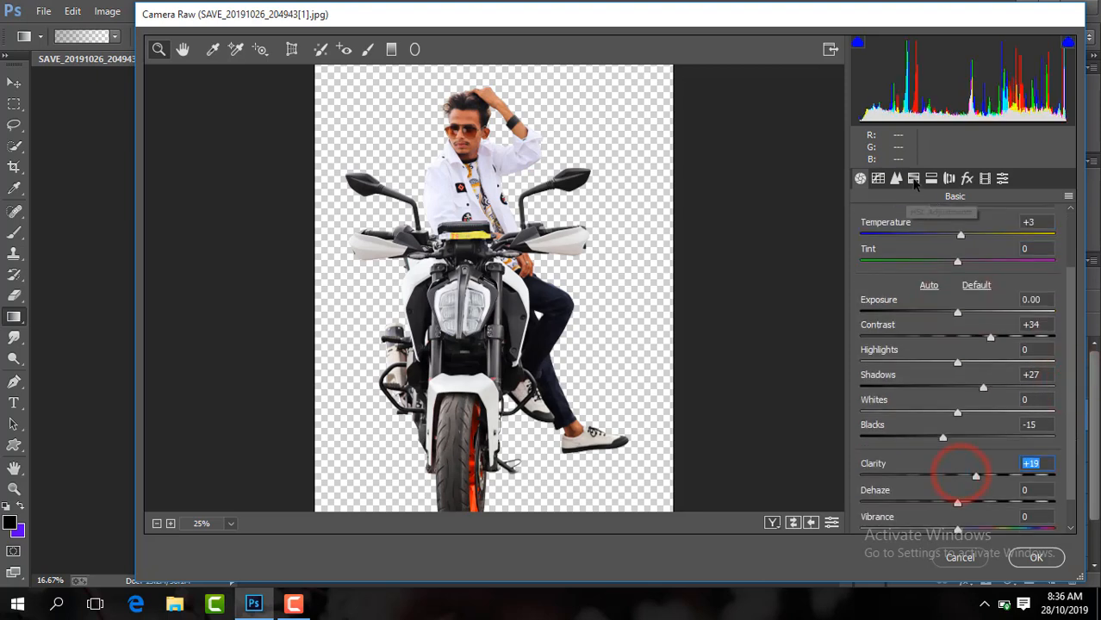
drag(893, 397, 864, 402)
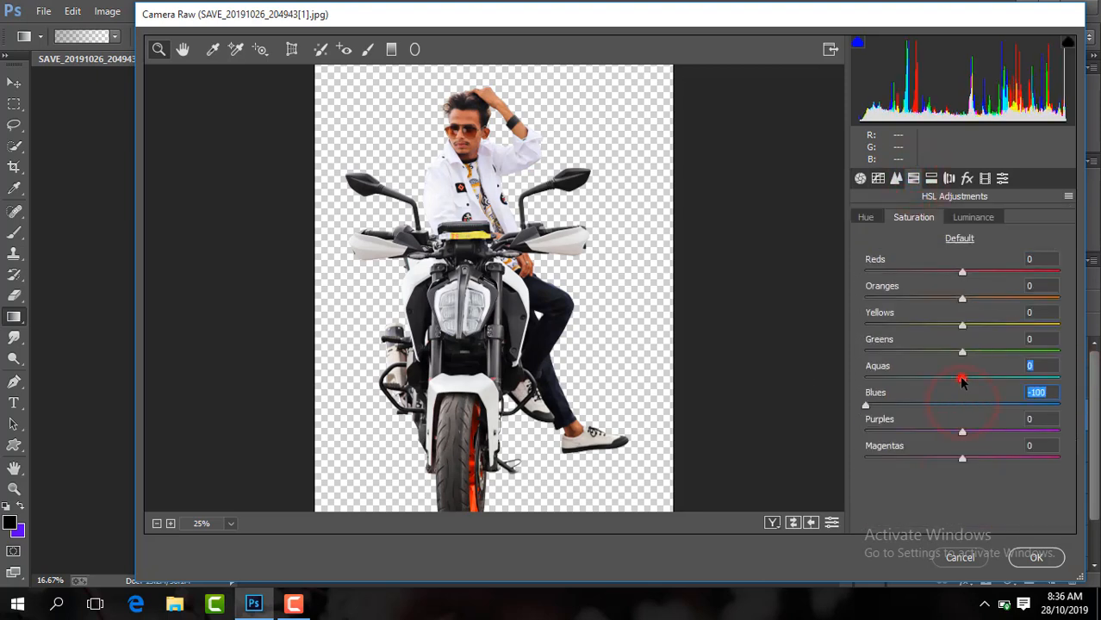
drag(962, 381, 808, 338)
click(980, 217)
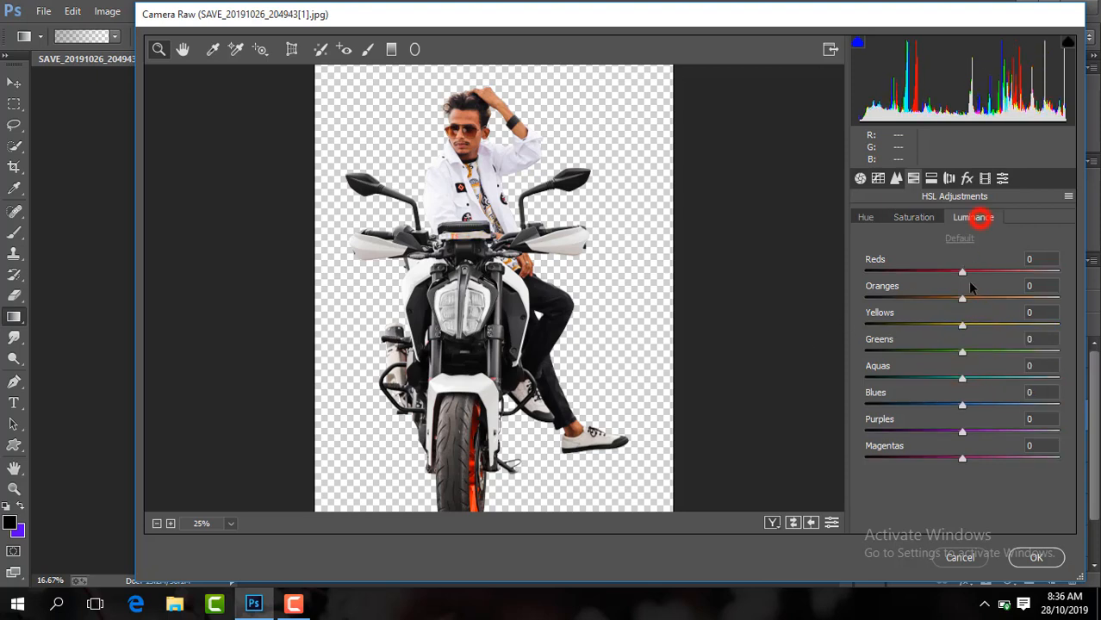
click(918, 217)
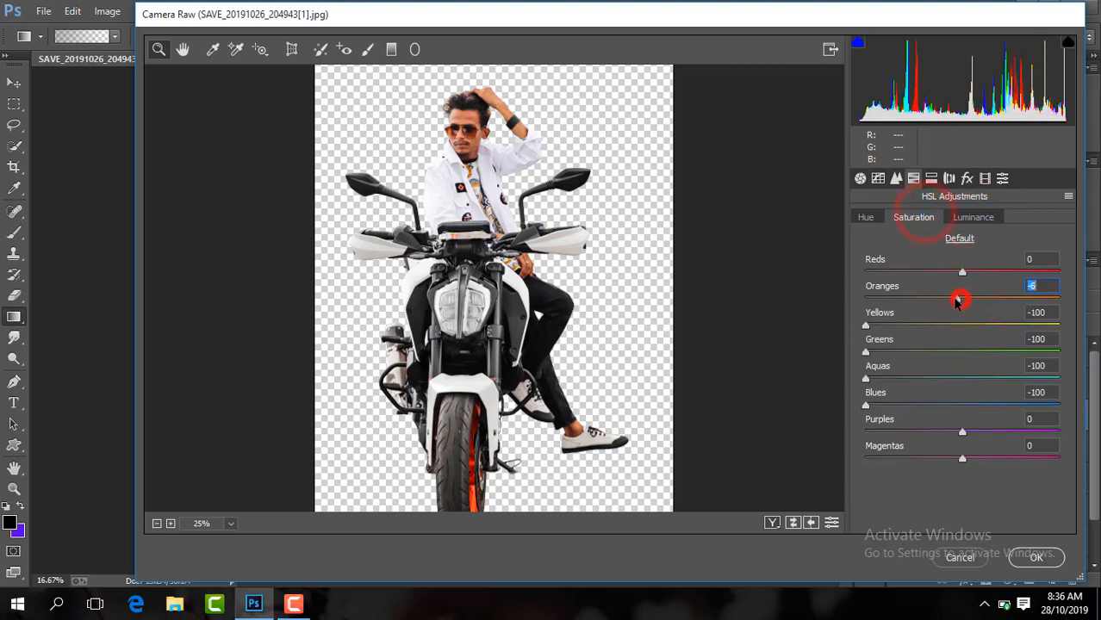
Step: Set the cutout's sharpening amount to 48, add luminance noise reduction and apply the Camera Raw adjustments
click(896, 179)
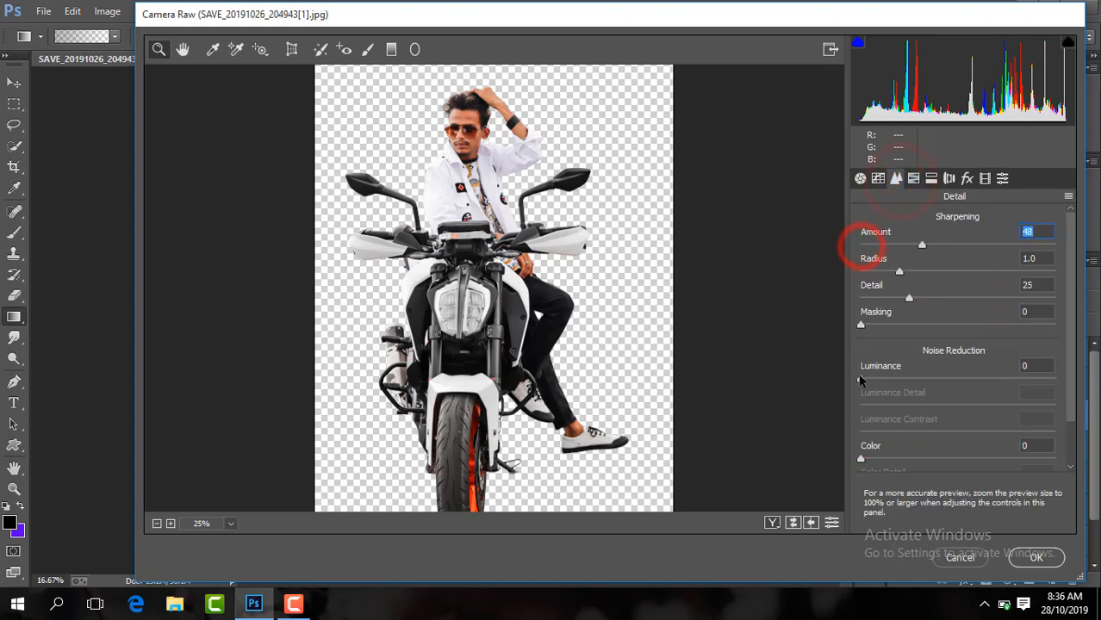
drag(860, 380, 932, 379)
click(1035, 558)
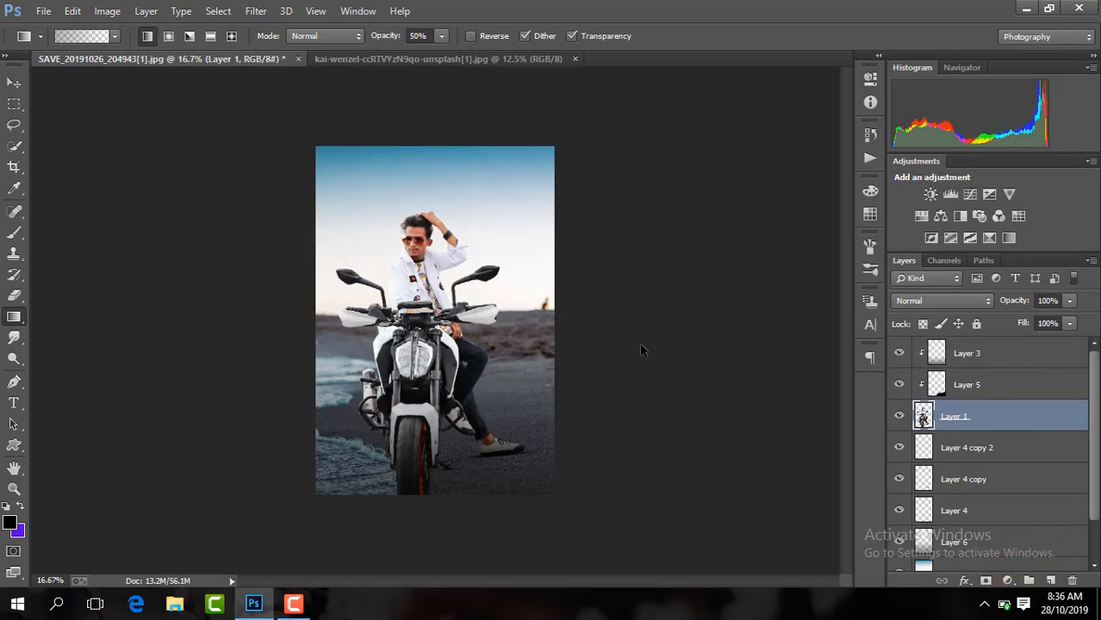
Step: Examine the whole composite and close-up areas of the rider and motorcycle to check the blending and edges
click(14, 465)
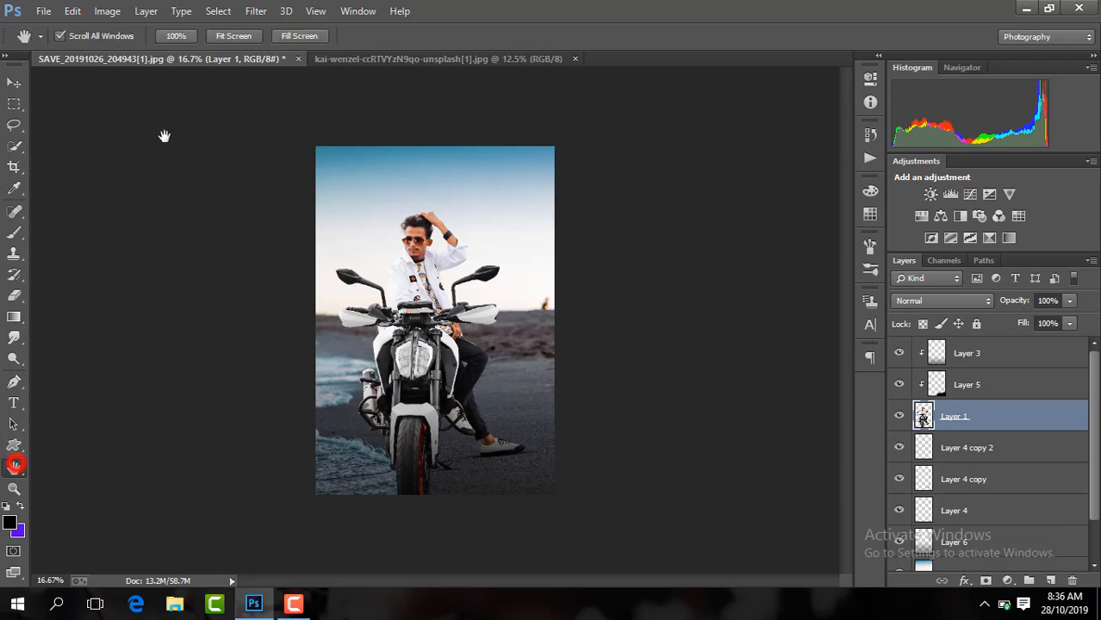
click(244, 35)
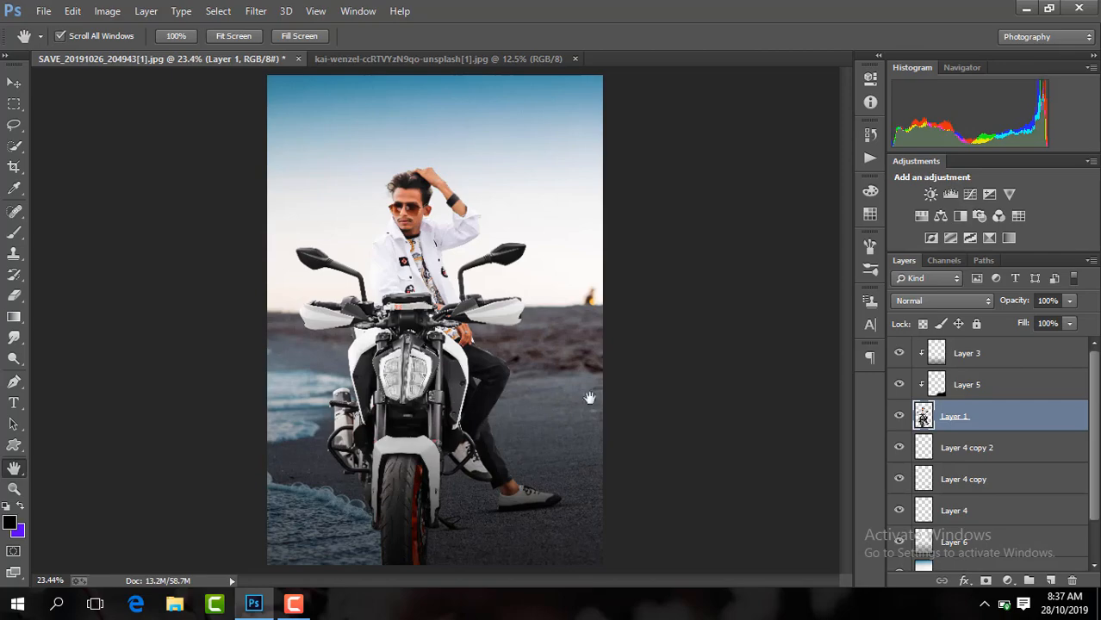
key(ctrl+plus)
key(ctrl+plus)
click(507, 581)
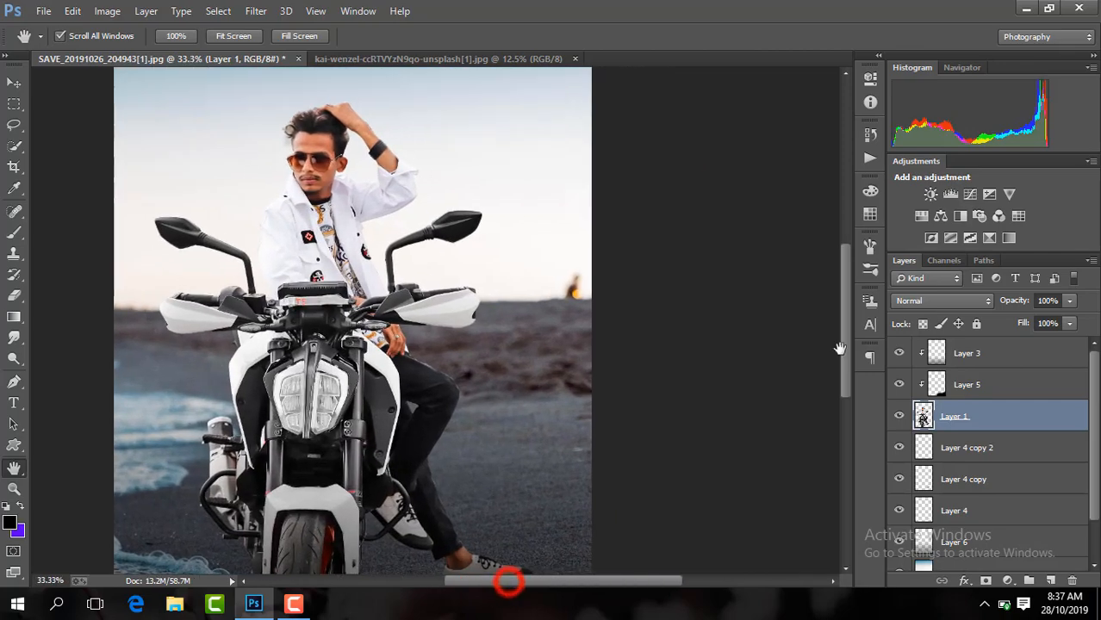
click(844, 330)
key(ctrl+plus)
key(ctrl+plus)
key(ctrl+minus)
key(ctrl+minus)
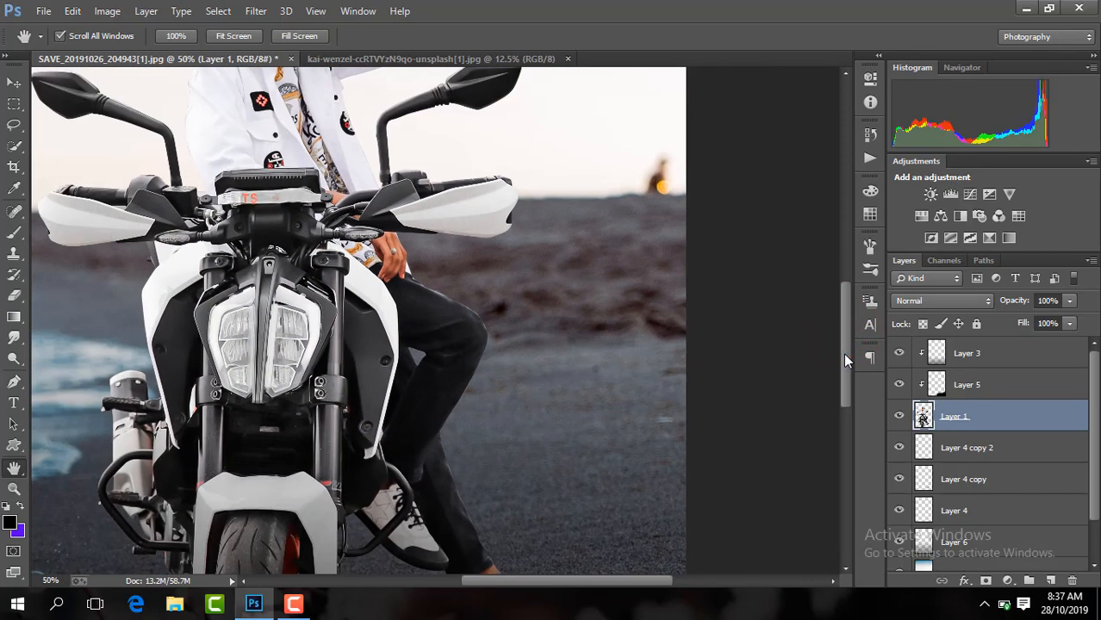
key(ctrl+plus)
key(ctrl+plus)
key(ctrl+plus)
key(ctrl+plus)
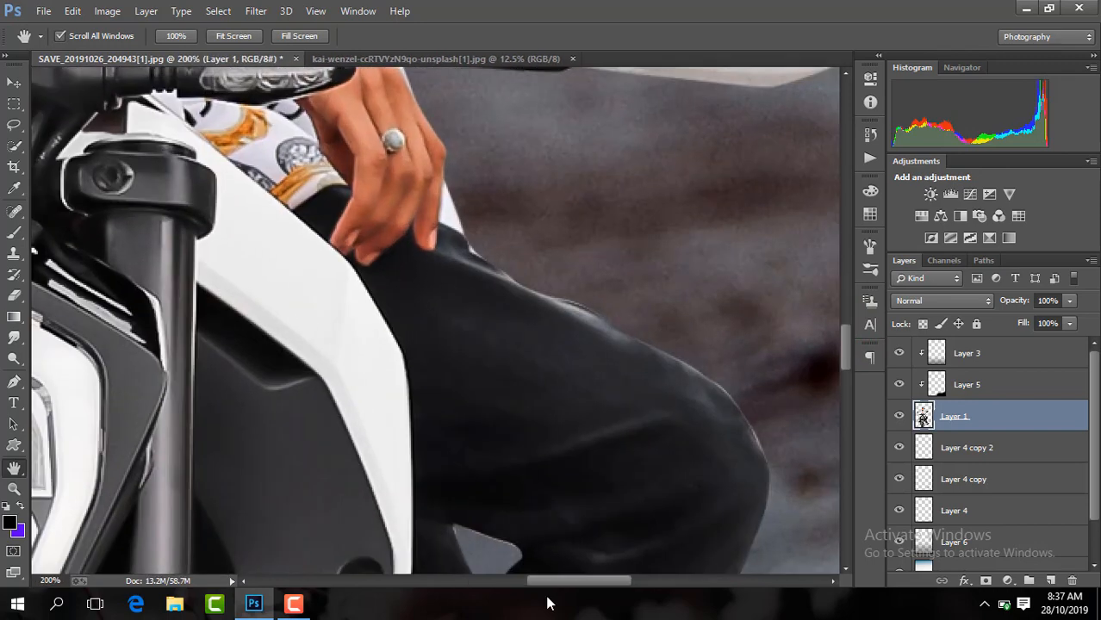
key(ctrl+minus)
key(ctrl+minus)
key(ctrl+minus)
key(ctrl+minus)
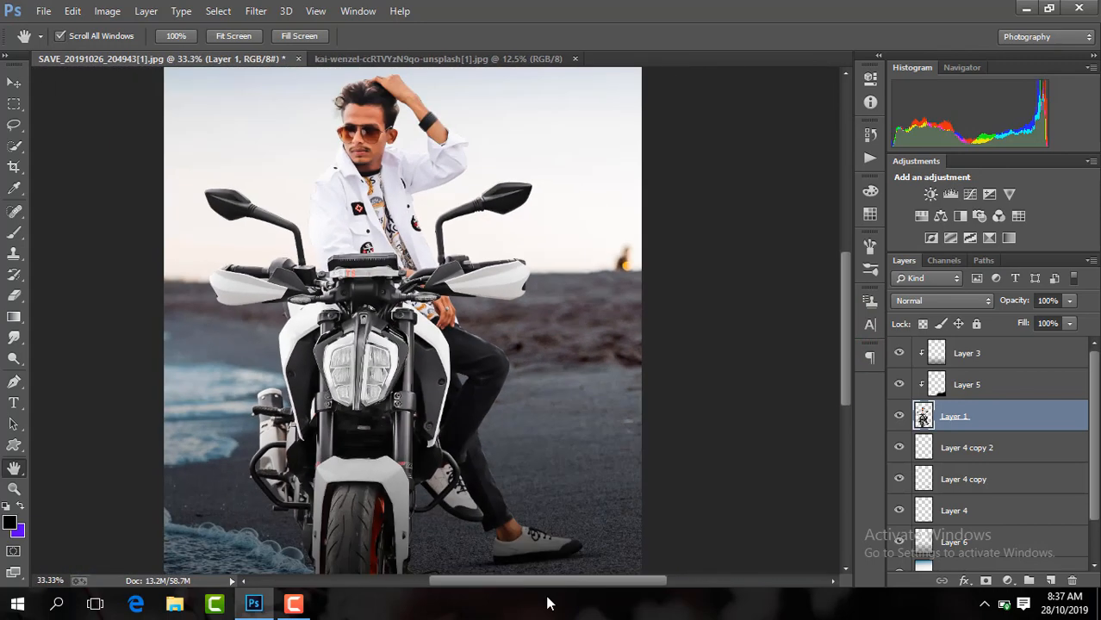
Step: On a new top layer, draw a black-to-transparent gradient up from the image's bottom edge and set the layer opacity to 75%
key(ctrl+minus)
key(ctrl+minus)
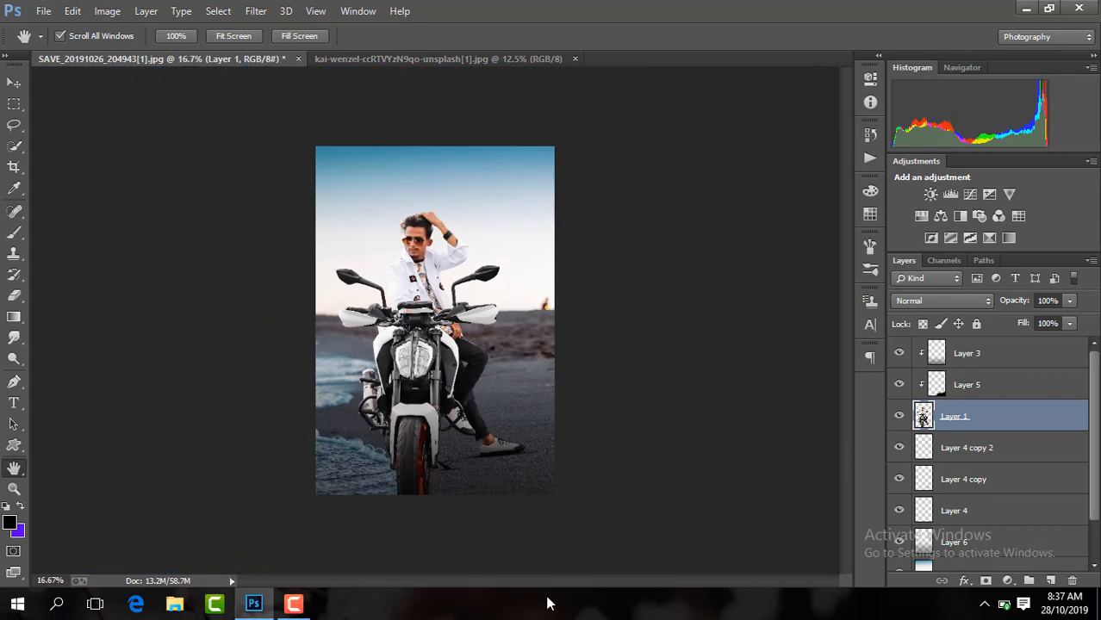
click(1025, 363)
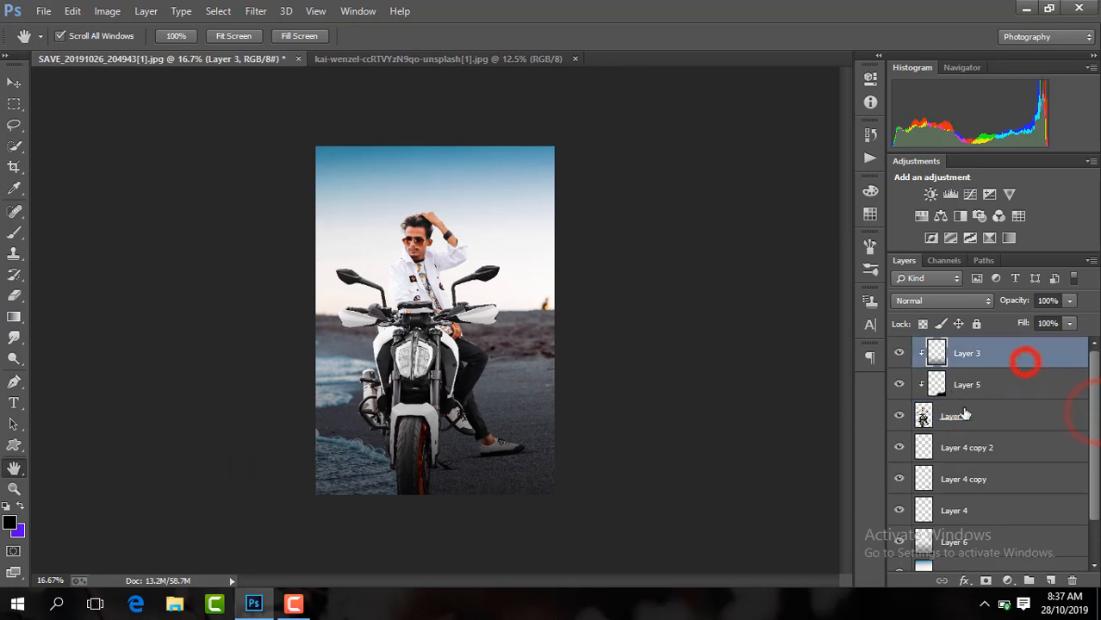
click(1051, 580)
click(12, 318)
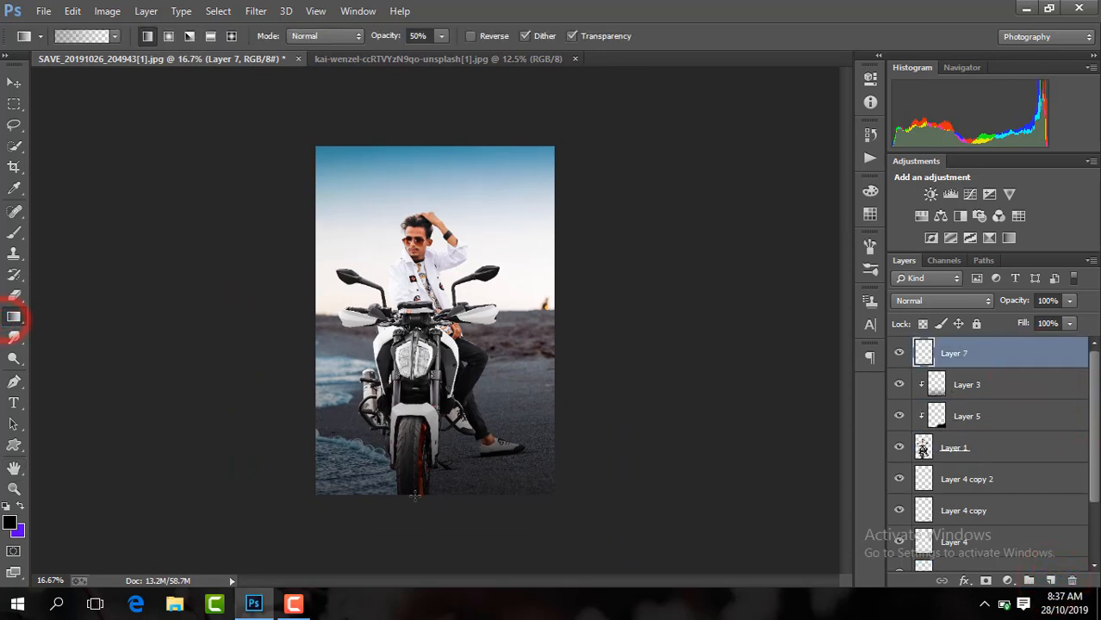
drag(414, 498, 416, 500)
click(1071, 301)
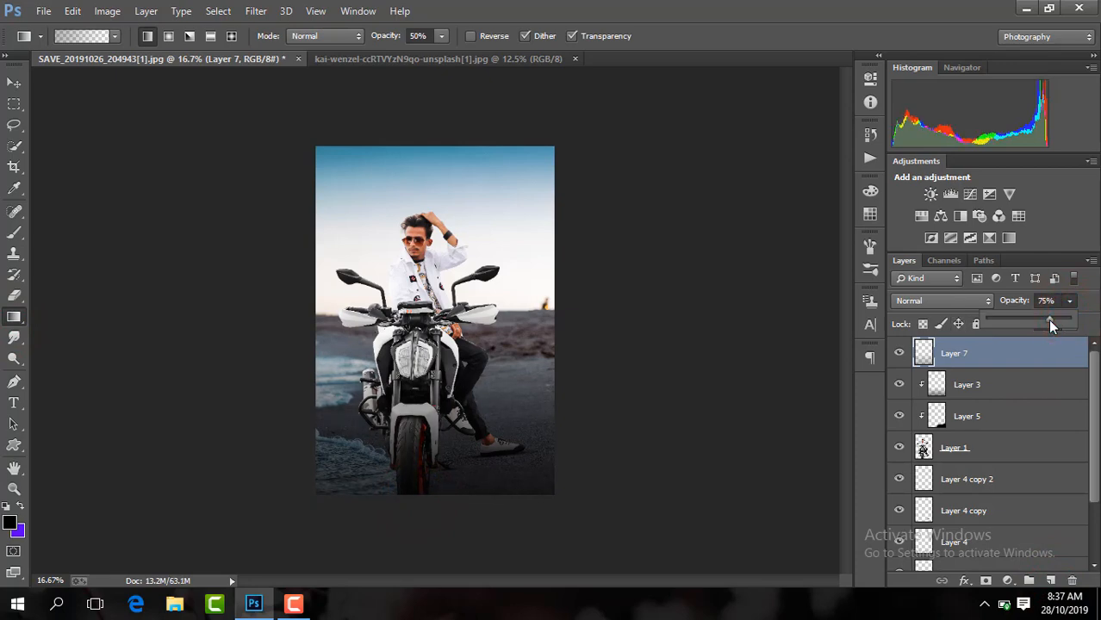
Step: Add a Brightness/Contrast adjustment clipped to the cutout layer, with Brightness 3 and Contrast 10
key(ctrl+plus)
drag(846, 362, 846, 346)
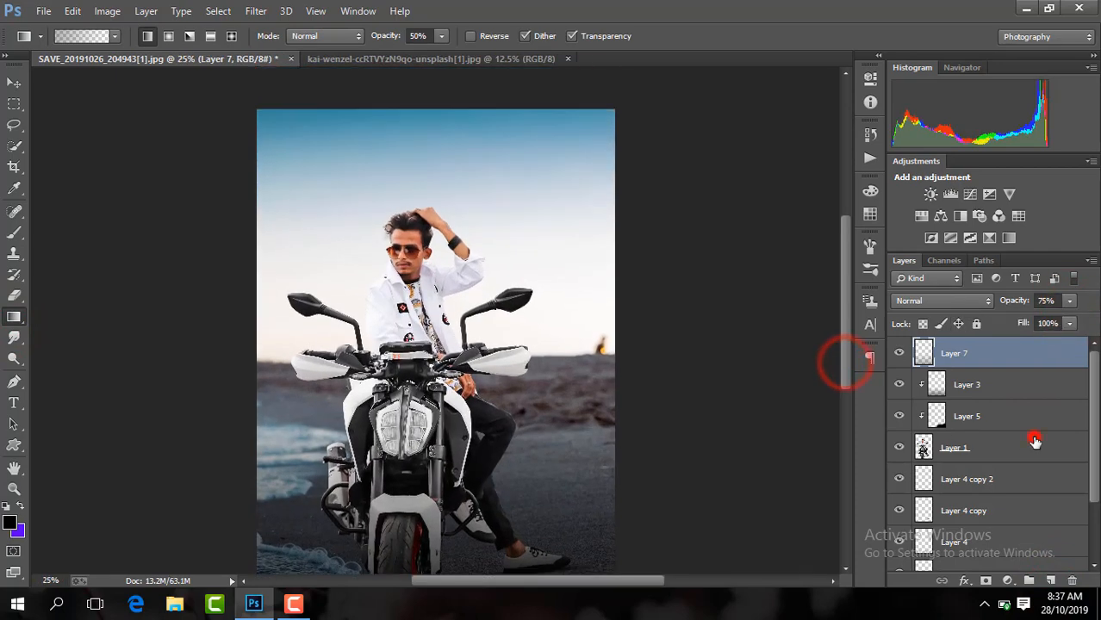
click(1031, 444)
click(1007, 580)
click(1005, 293)
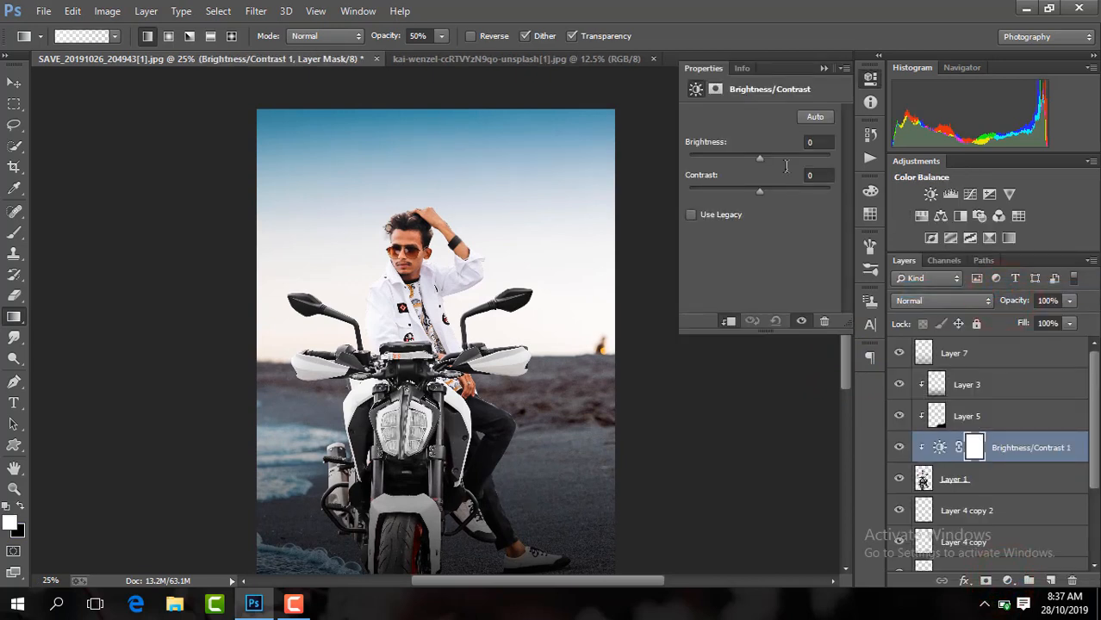
drag(760, 191, 761, 155)
click(824, 68)
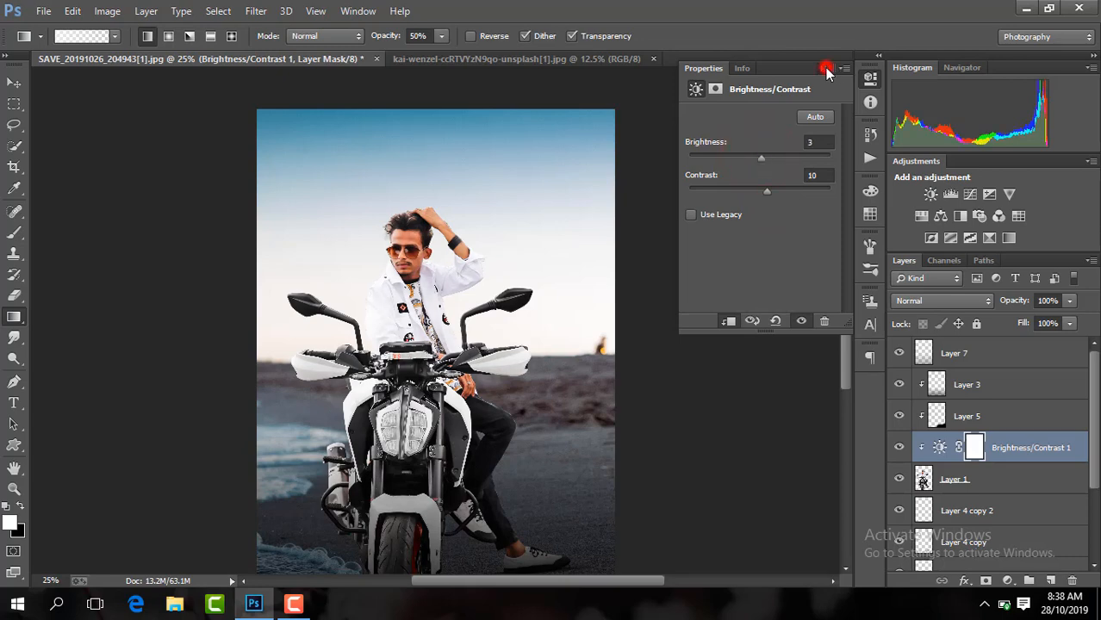
key(ctrl+minus)
key(ctrl+minus)
key(ctrl+minus)
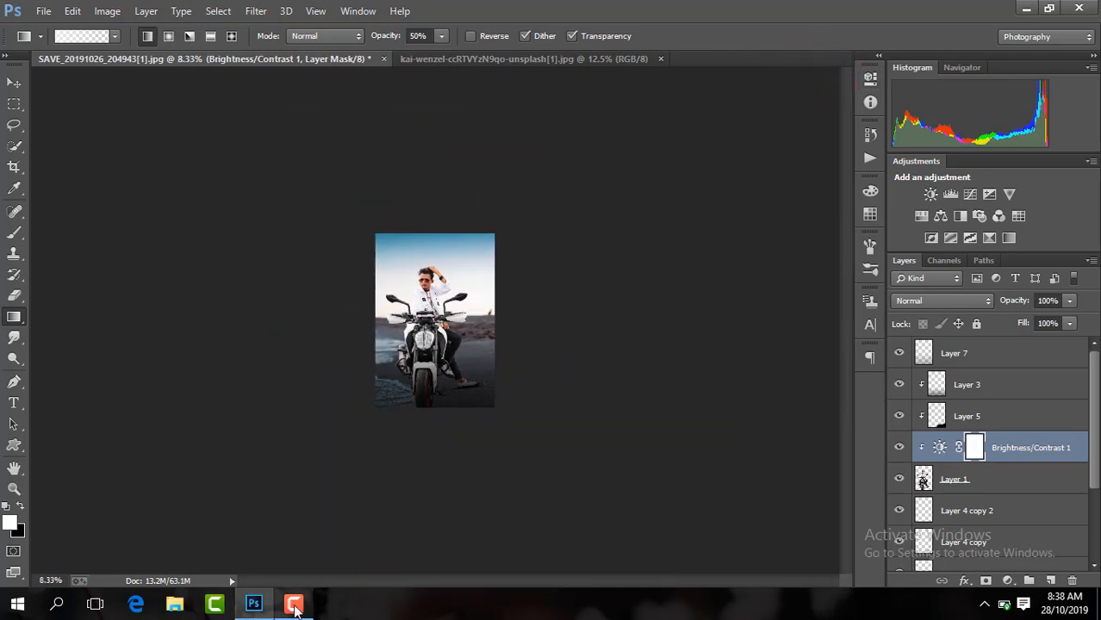
click(293, 604)
click(1022, 552)
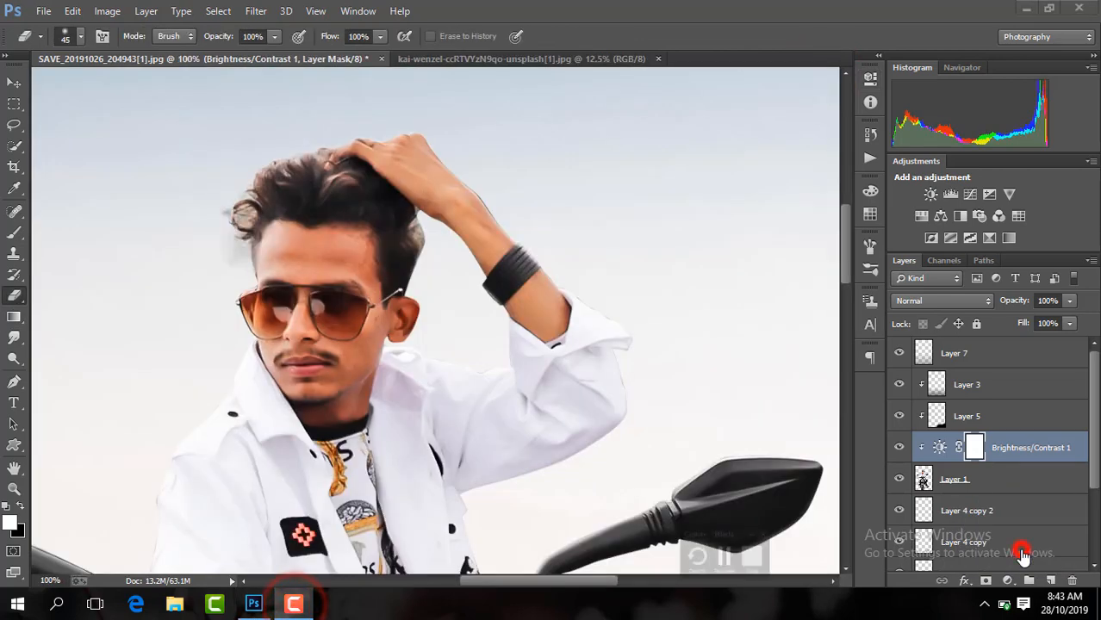
Step: Erase the leftover fringe around both sides of the rider's hair on Layer 1 with a soft 22 px eraser
click(996, 480)
key(ctrl+plus)
drag(565, 580, 543, 580)
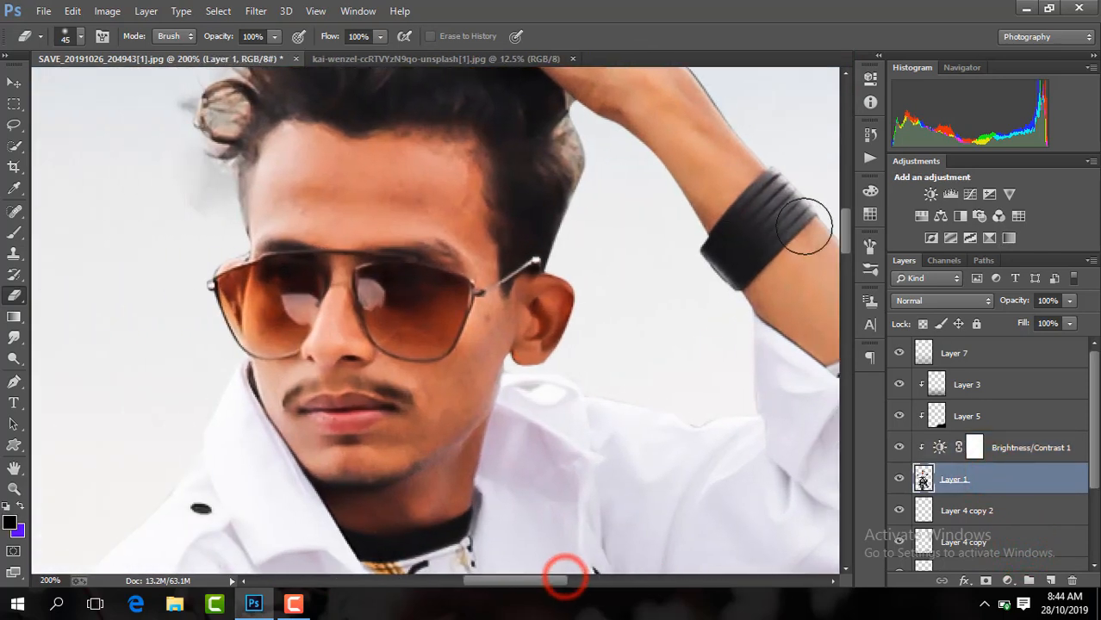
drag(846, 242, 846, 232)
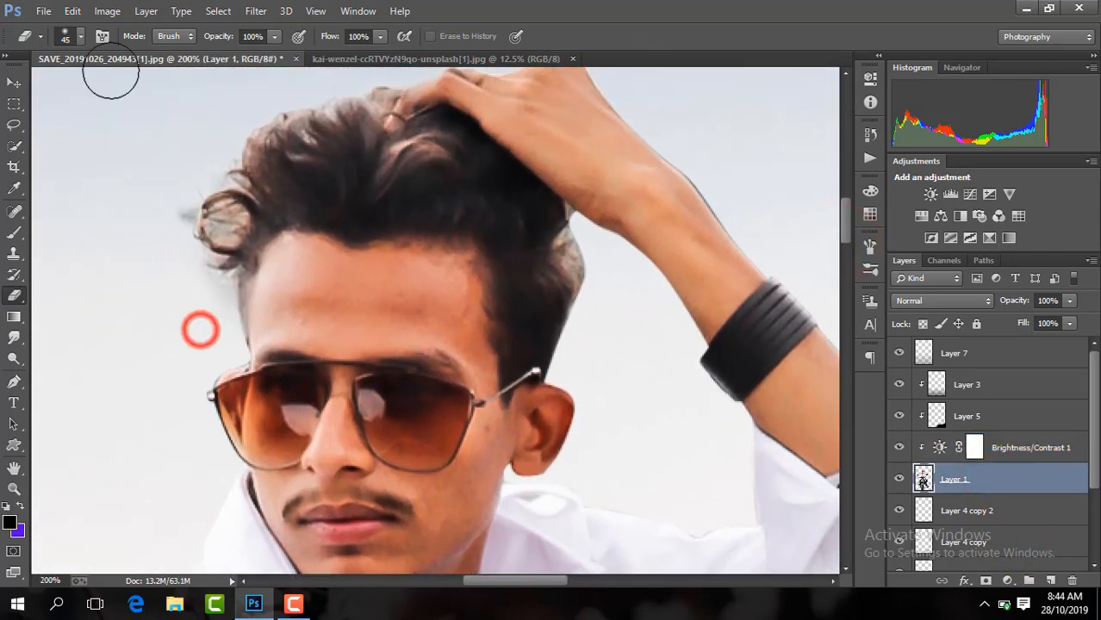
click(76, 37)
drag(105, 89, 103, 88)
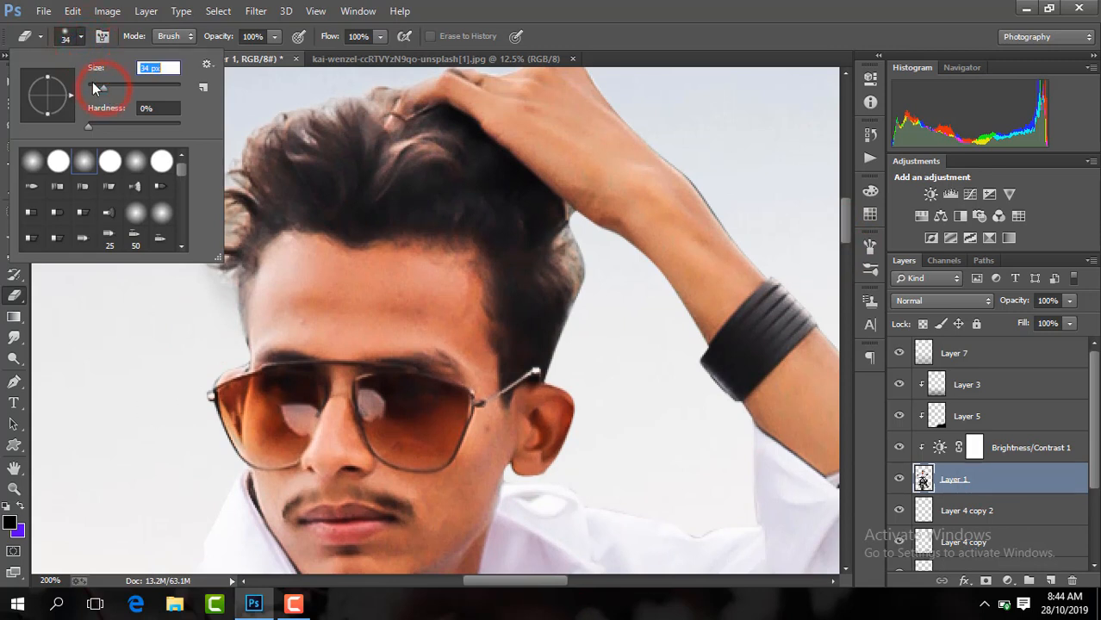
click(225, 326)
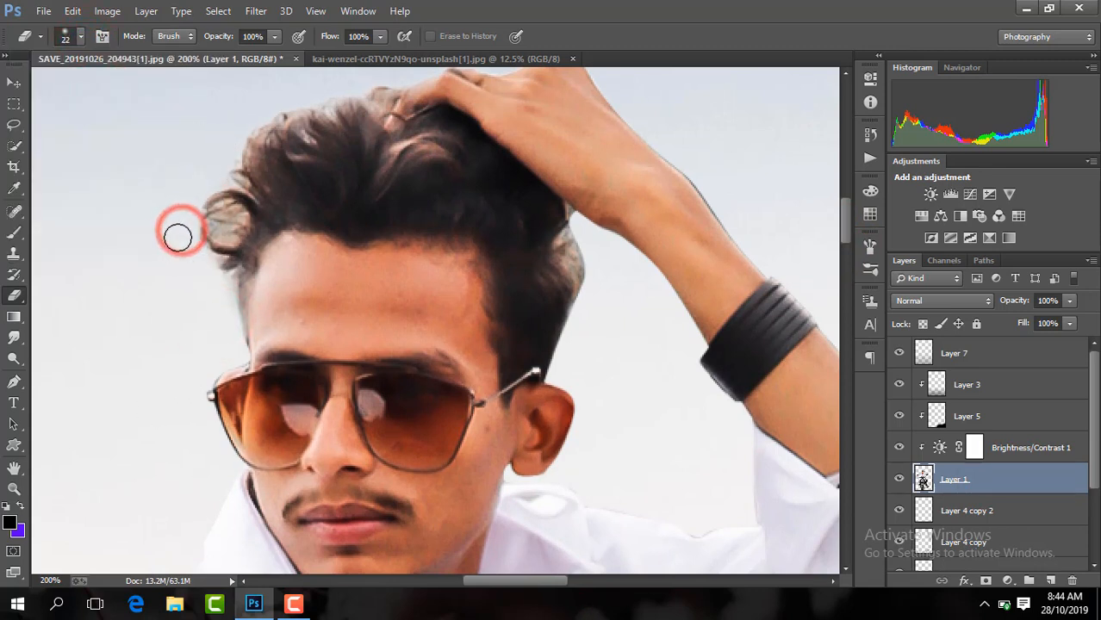
click(228, 150)
mouse_move(603, 296)
mouse_down()
mouse_move(593, 248)
mouse_move(590, 314)
mouse_move(593, 261)
mouse_move(580, 234)
mouse_move(596, 267)
mouse_move(582, 237)
mouse_up()
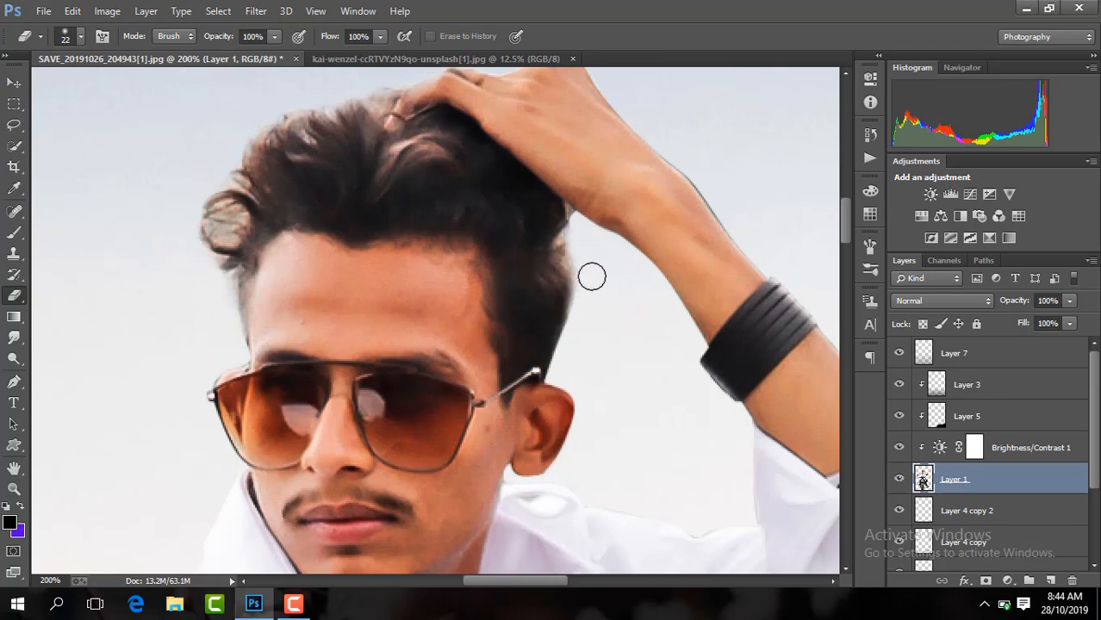
Step: Erase the dark fringe along the outer edge of the rider's raised forearm on Layer 1
key(ctrl+minus)
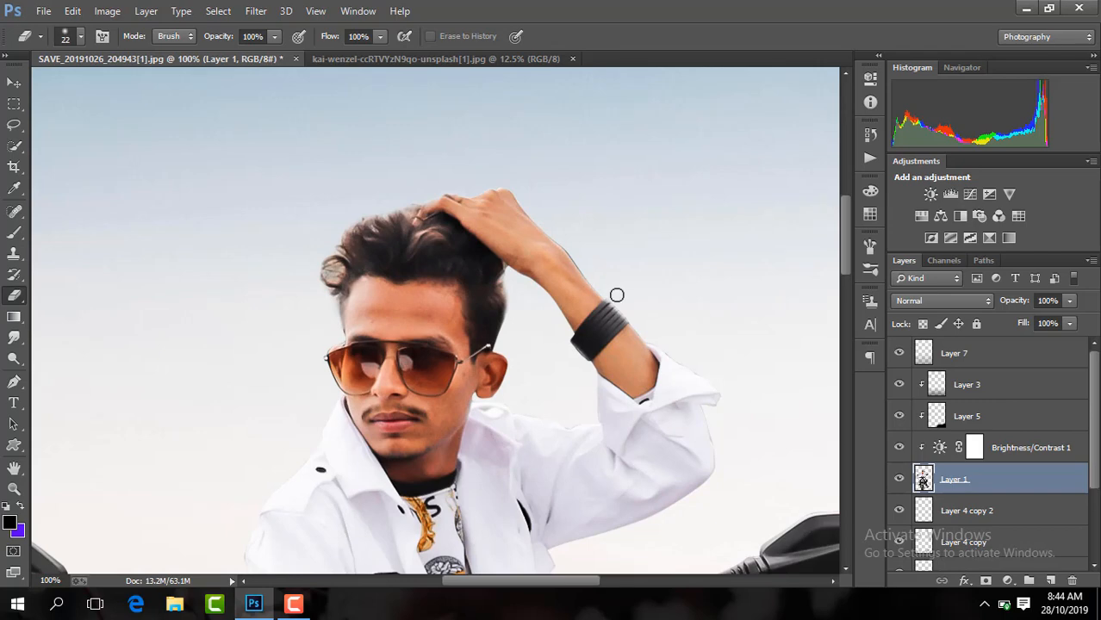
key(ctrl+plus)
drag(484, 581, 501, 581)
click(619, 235)
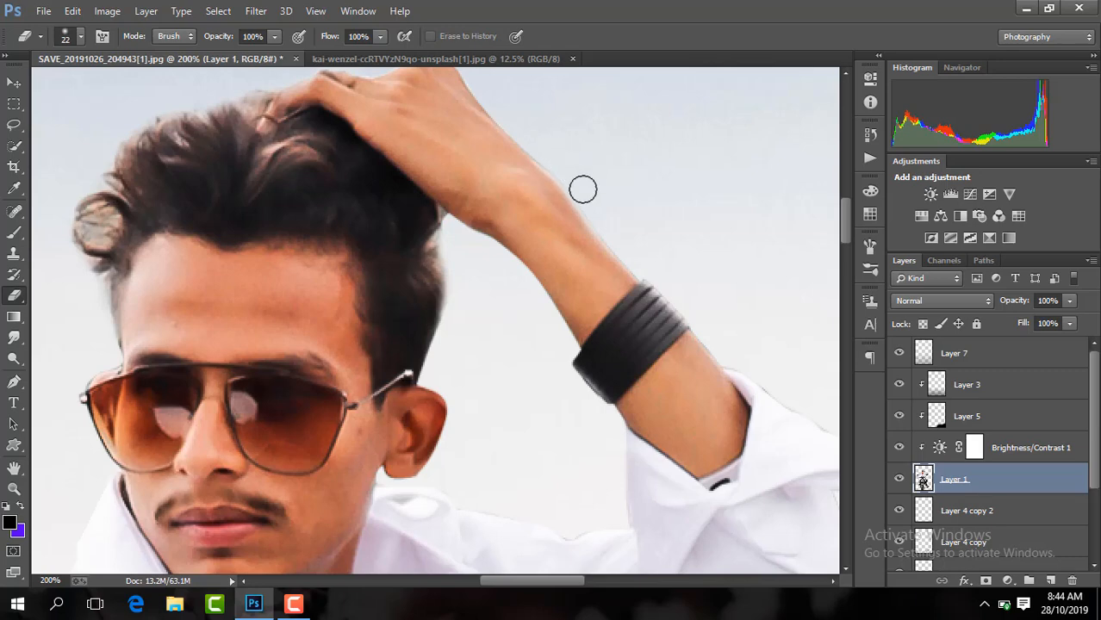
Step: Examine the rider, the motorcycle and the whole composite to check the cleaned edges
key(ctrl+minus)
key(ctrl+minus)
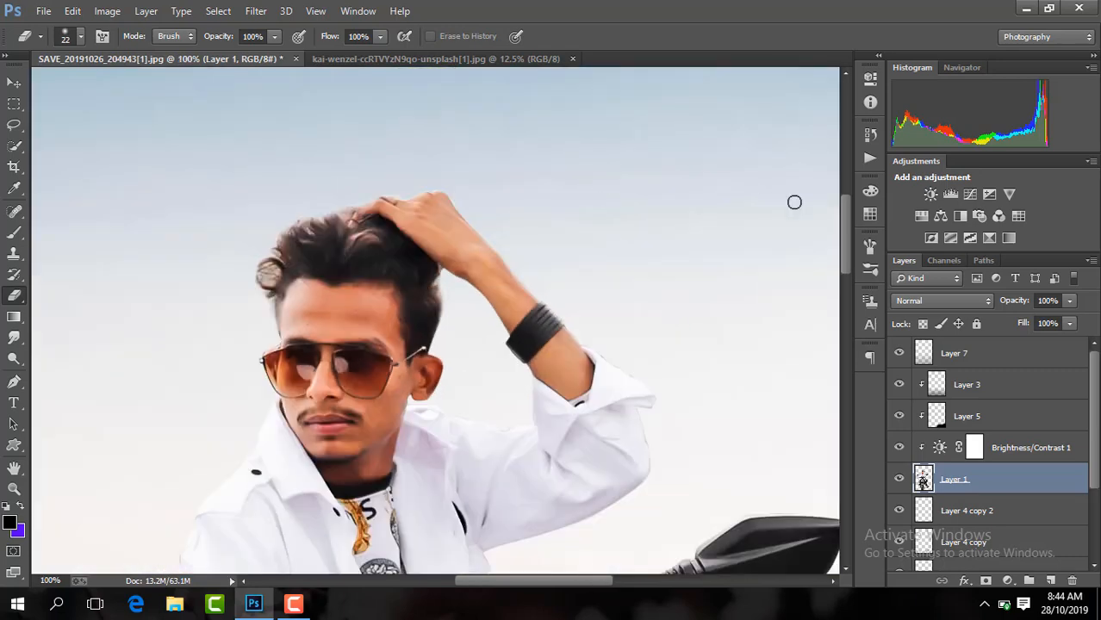
drag(848, 233, 836, 314)
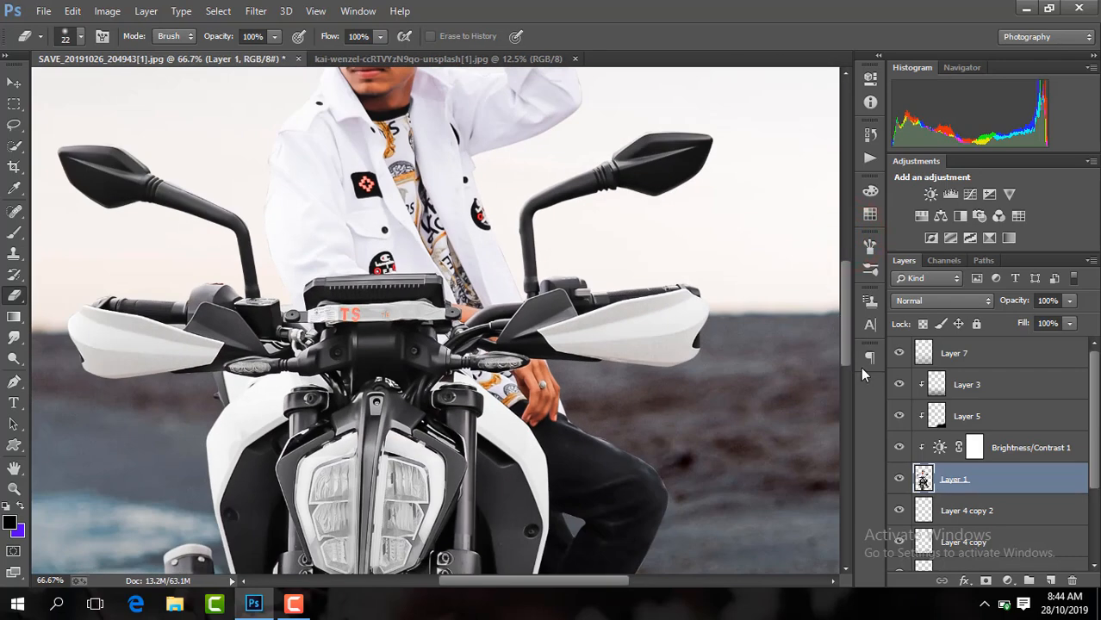
drag(849, 354, 847, 314)
key(ctrl+minus)
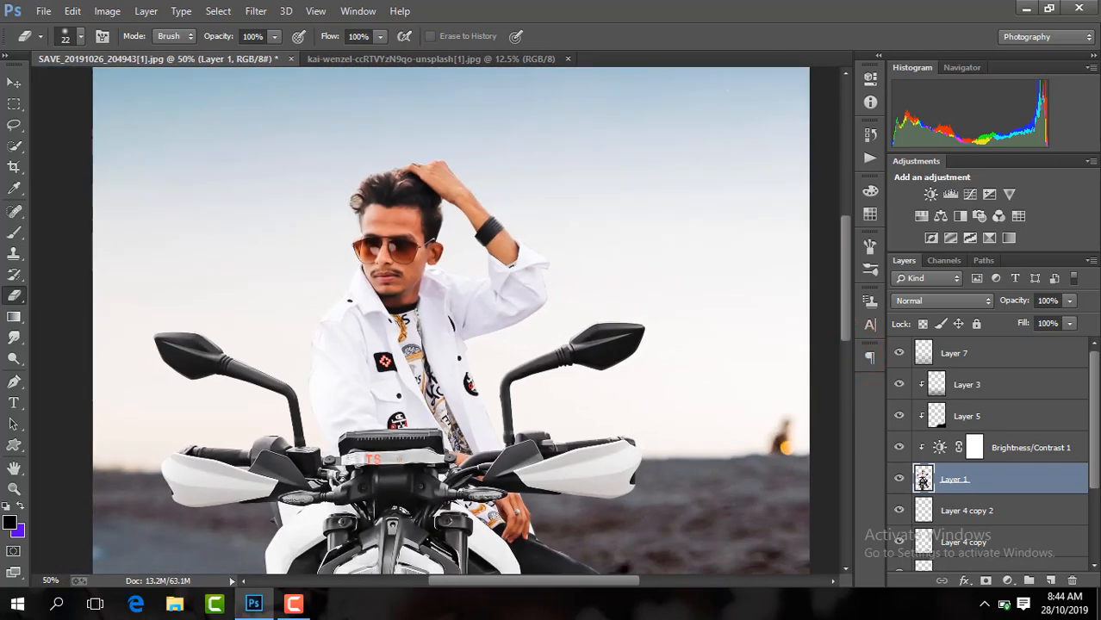
key(ctrl+minus)
key(ctrl+minus)
key(ctrl+minus)
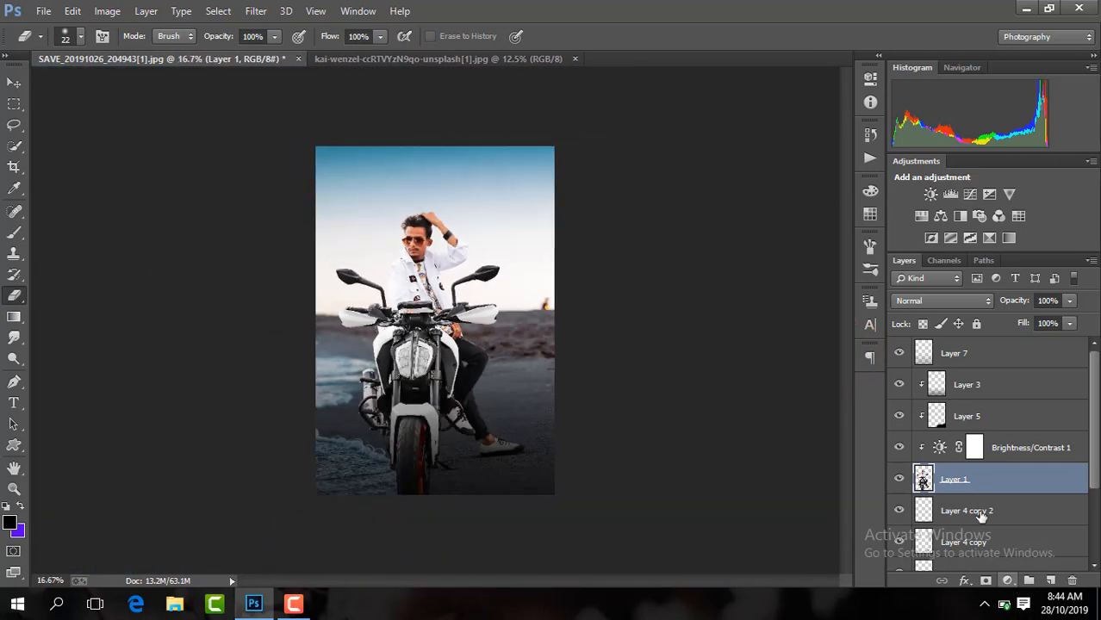
Step: Using the Camera Raw filter on Layer 1, set Temperature +4, Contrast +16, Highlights -33, Shadows +18, Blacks +19 and Clarity +4
click(1022, 349)
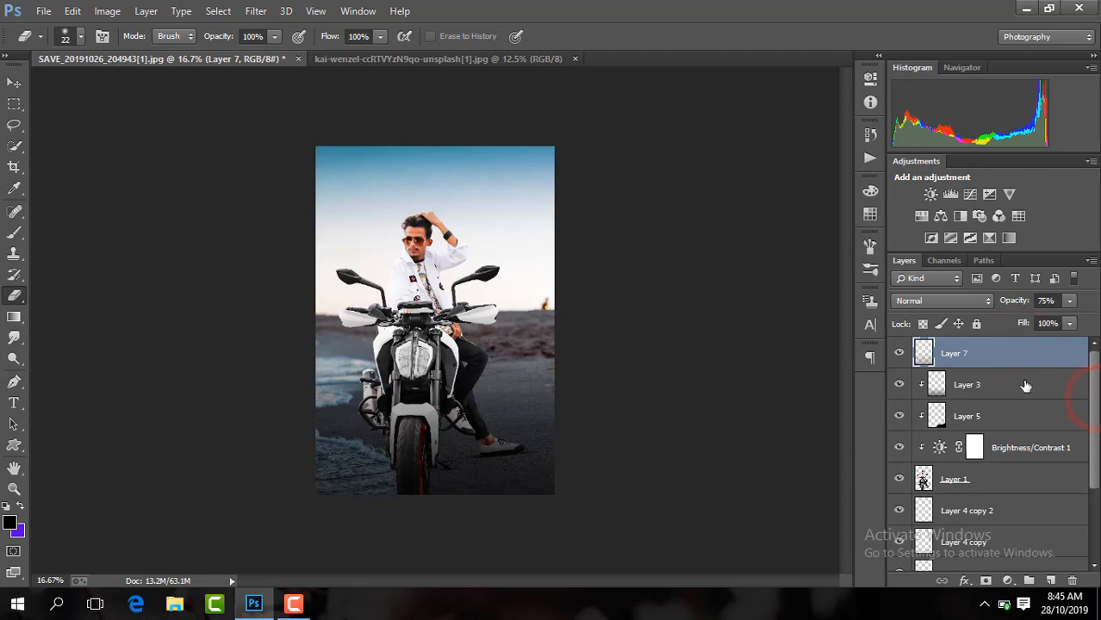
click(985, 486)
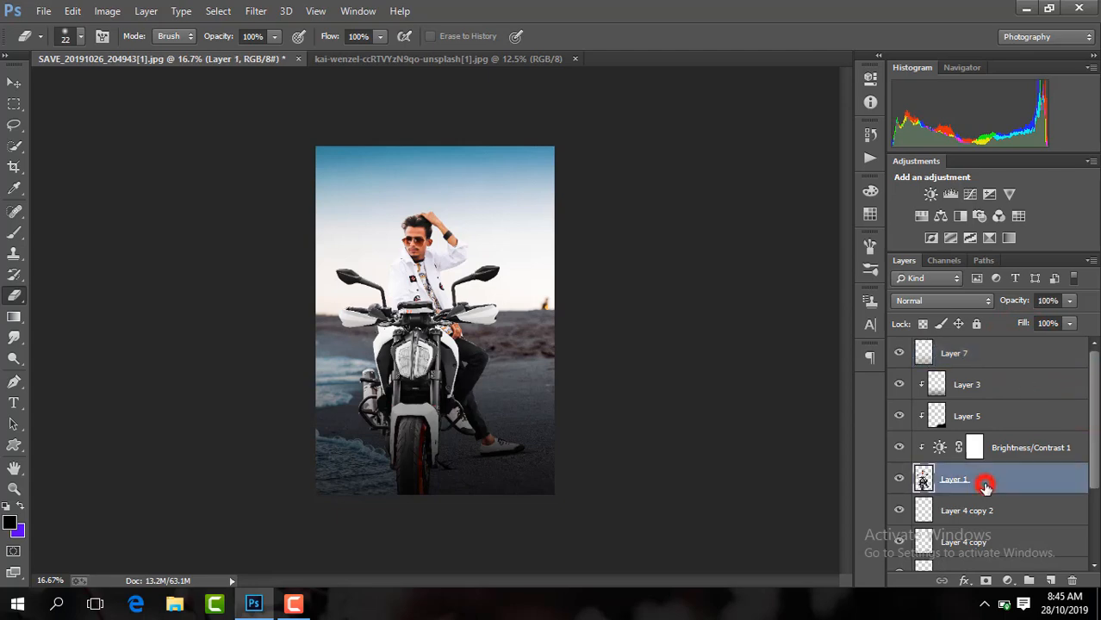
click(257, 11)
click(334, 106)
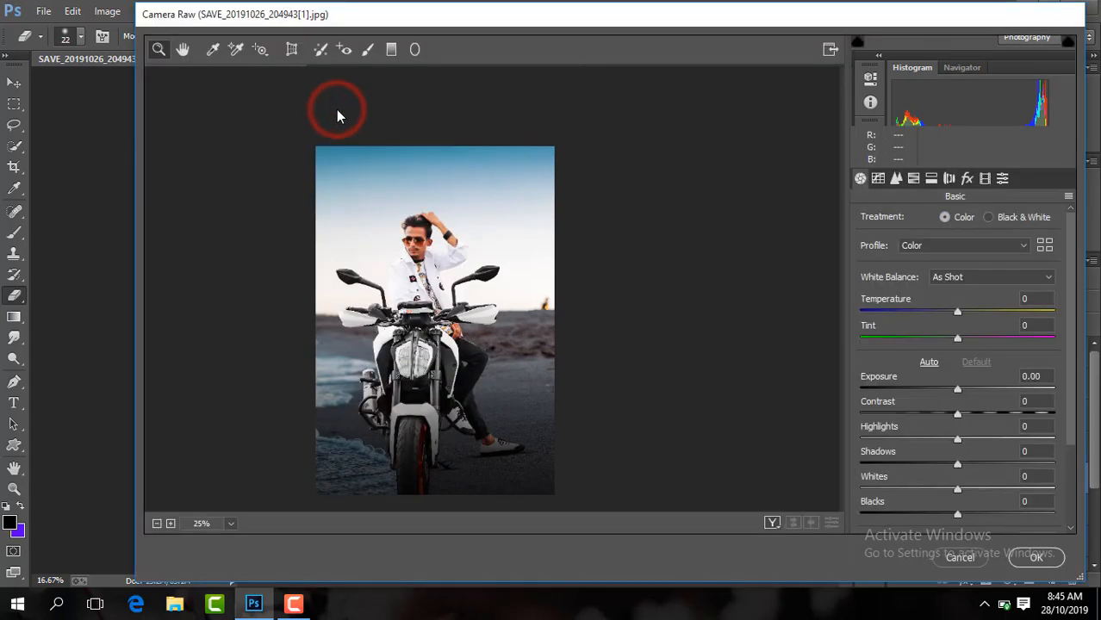
drag(959, 316, 962, 314)
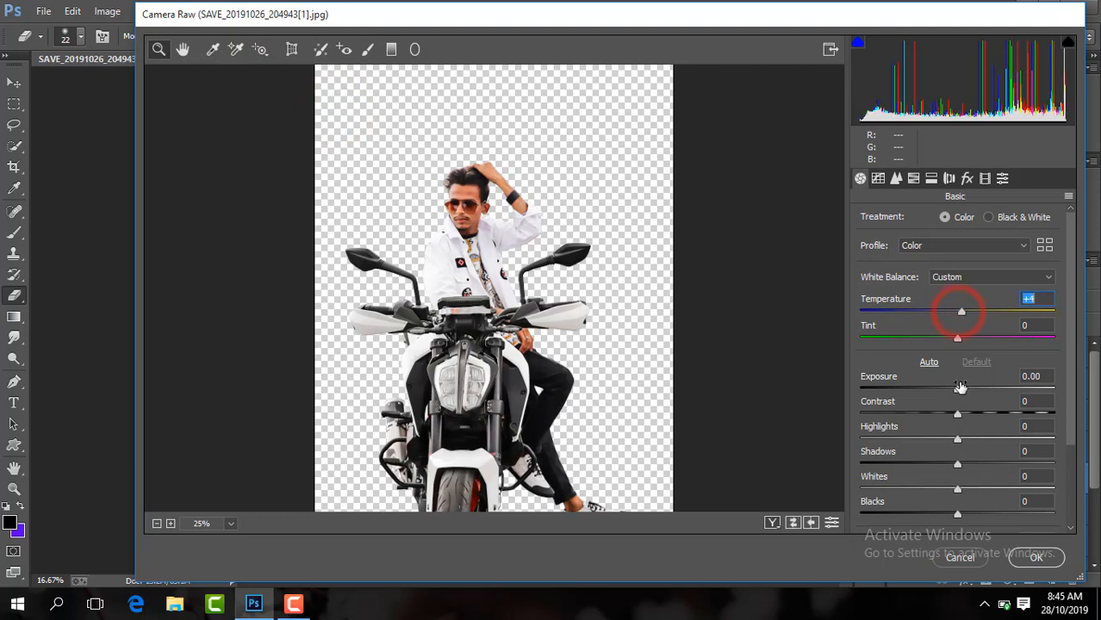
drag(960, 416, 966, 431)
drag(956, 516, 977, 516)
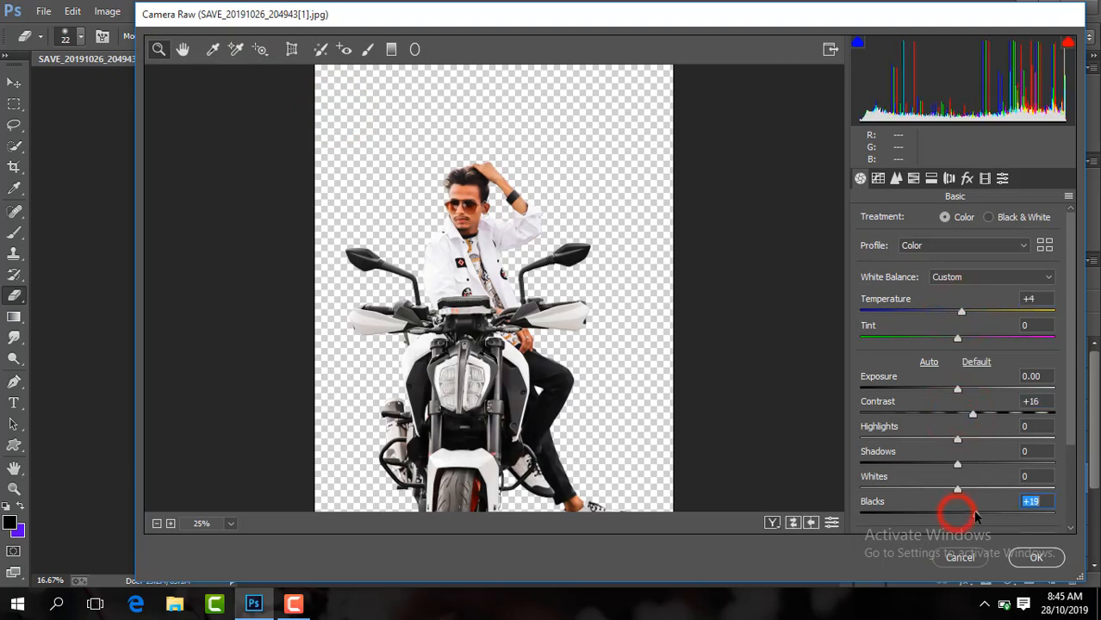
drag(959, 466, 935, 440)
click(1070, 373)
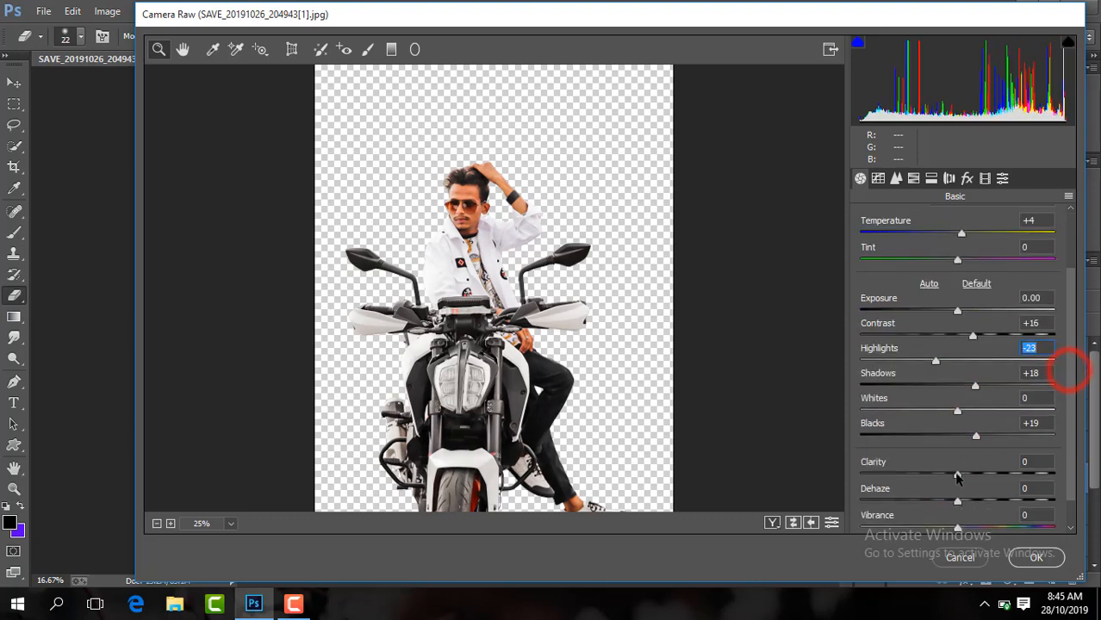
drag(958, 476, 962, 476)
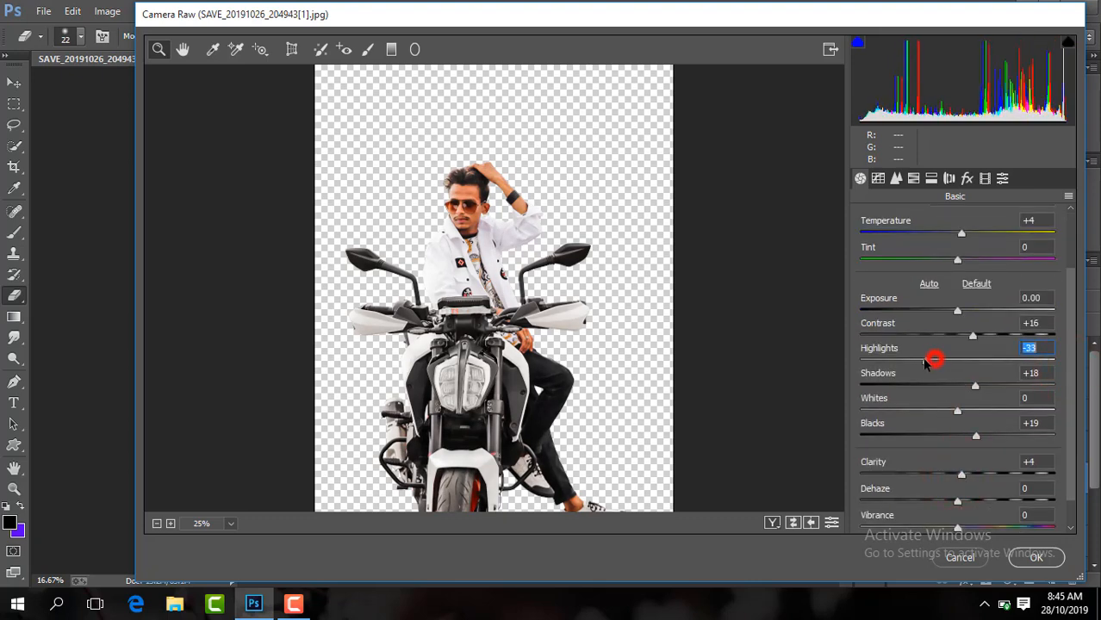
Step: Set HSL saturation to -11 for Oranges and -100 for Yellows, Greens and Aquas, raise sharpening to about 51 and apply the filter
click(913, 178)
drag(963, 326, 810, 344)
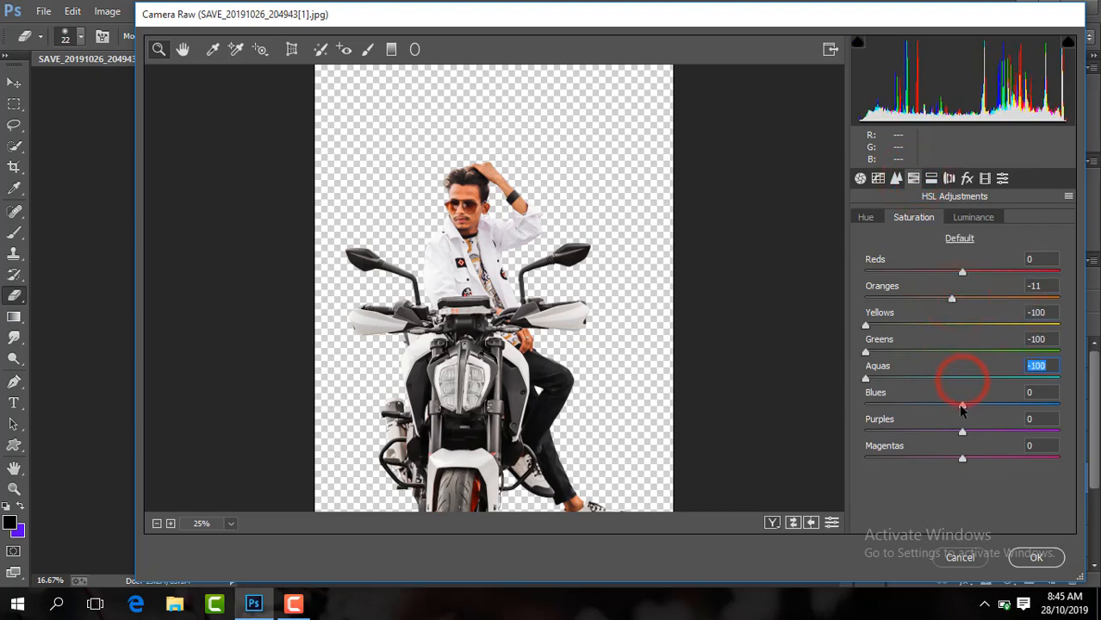
click(994, 222)
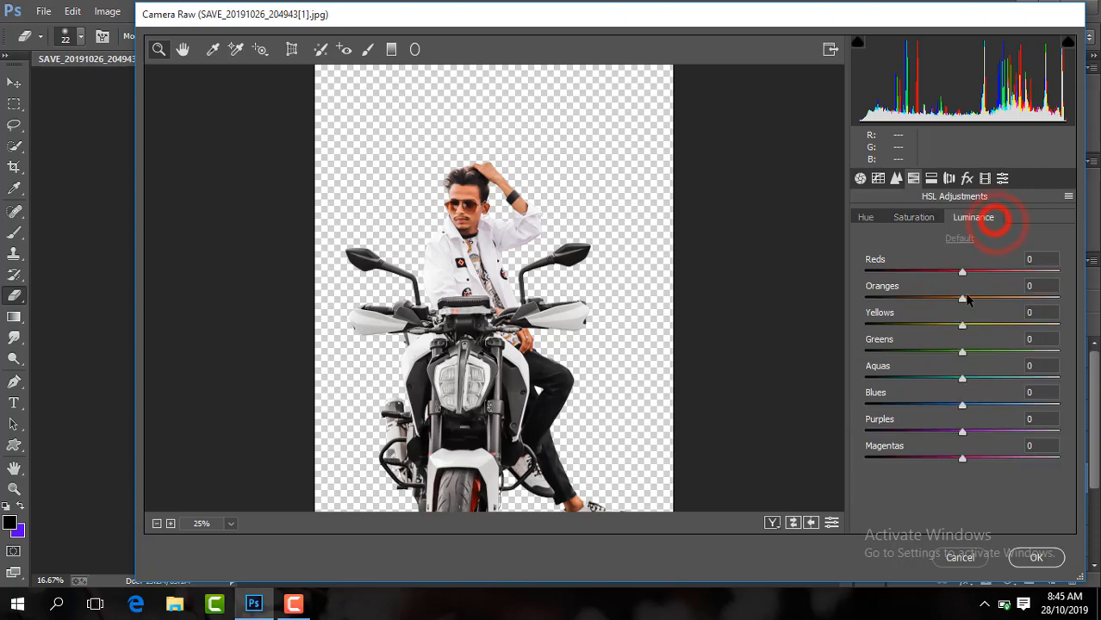
click(896, 177)
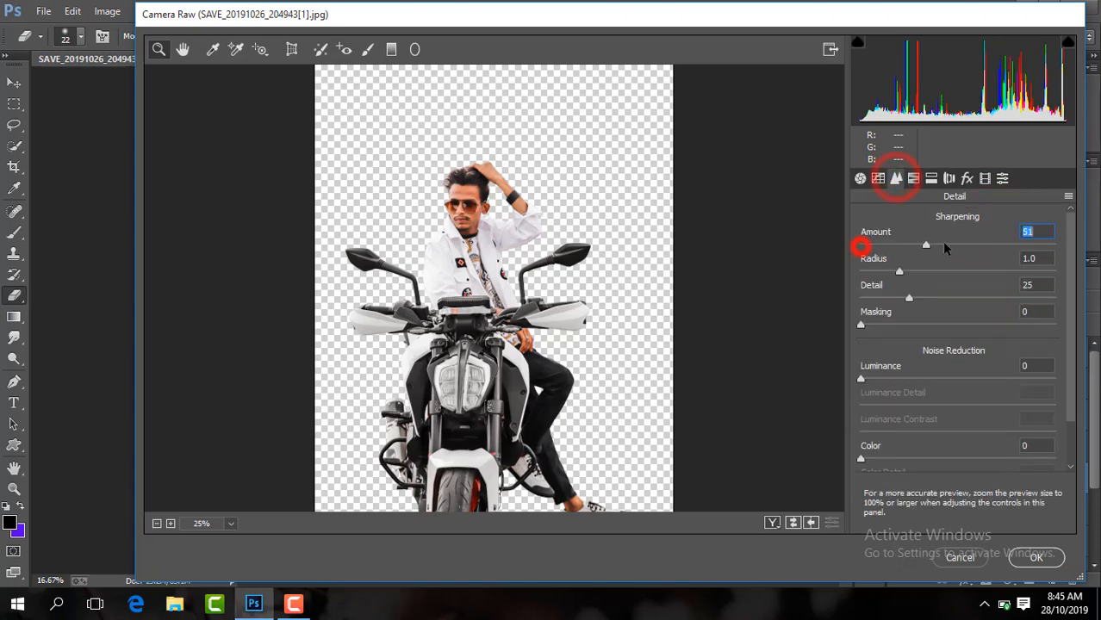
click(1037, 558)
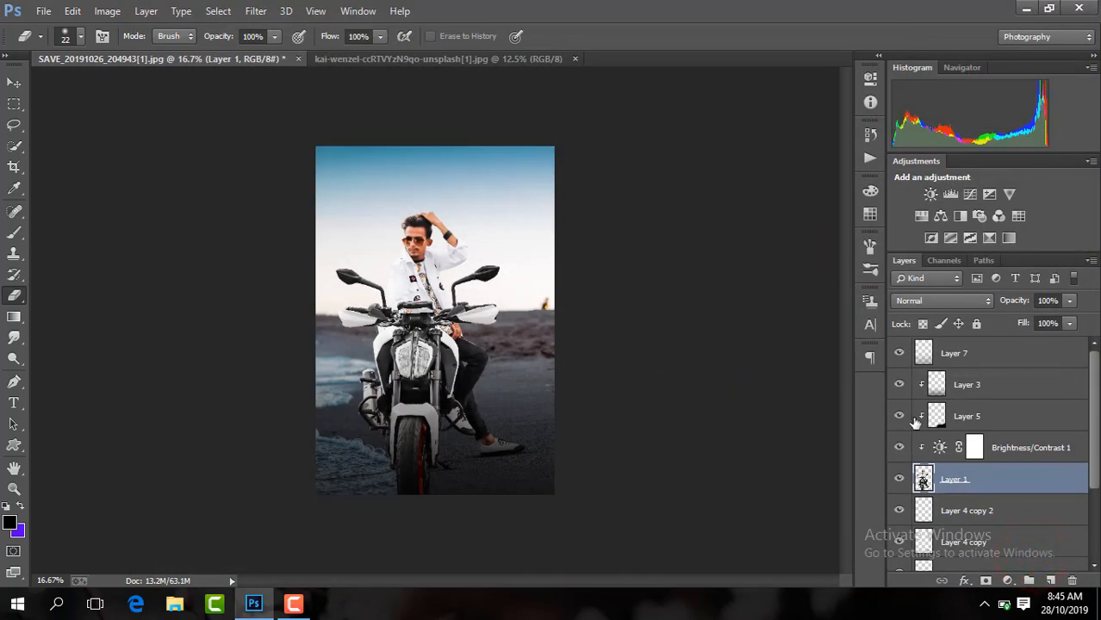
Step: Merge all visible layers into one and duplicate the merged layer
right_click(1032, 399)
click(769, 477)
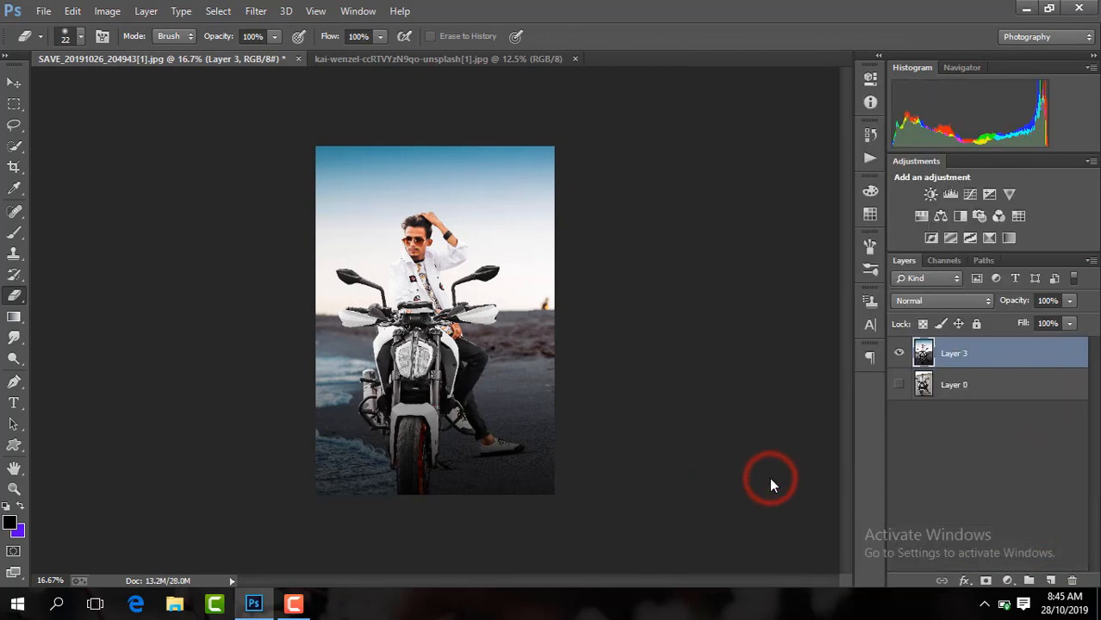
click(1026, 388)
click(1009, 358)
key(ctrl+j)
Step: Smooth the forehead skin on Layer 3 copy using the Smudge tool at 22% strength, and set the layer's opacity to 70%
key(ctrl+plus)
key(ctrl+plus)
key(ctrl+plus)
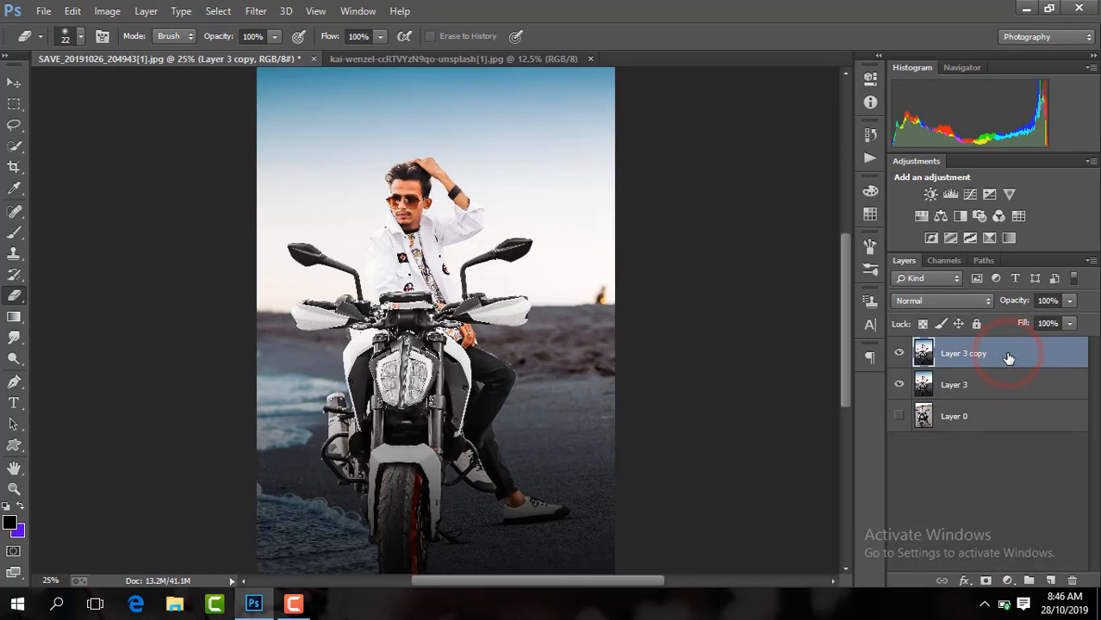
drag(848, 348, 845, 297)
key(ctrl+plus)
key(ctrl+plus)
key(ctrl+plus)
key(ctrl+plus)
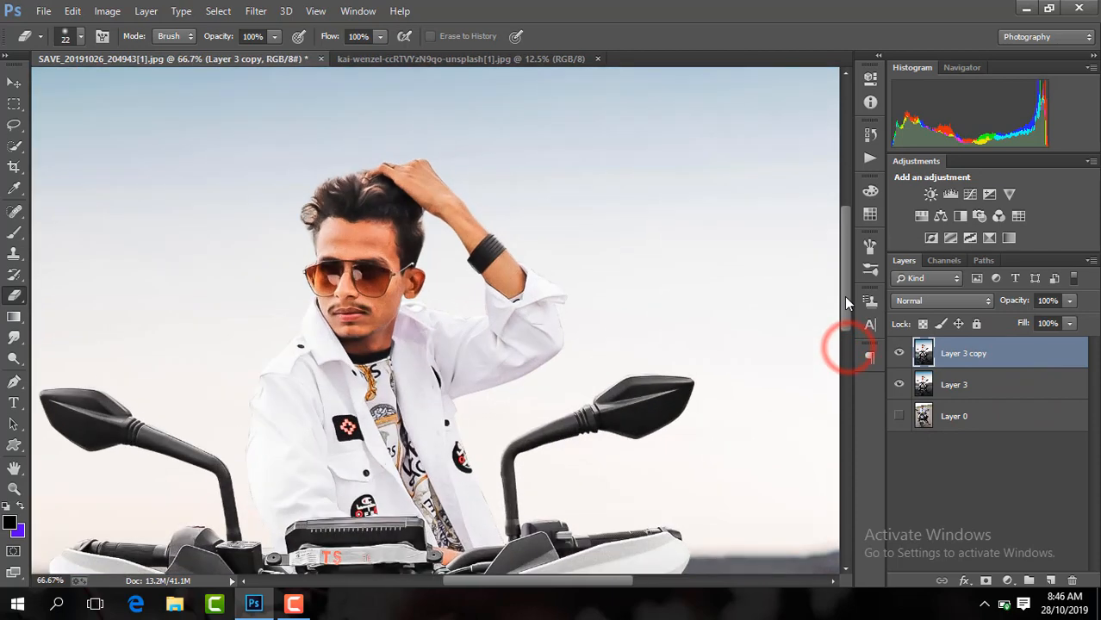
drag(565, 585, 529, 585)
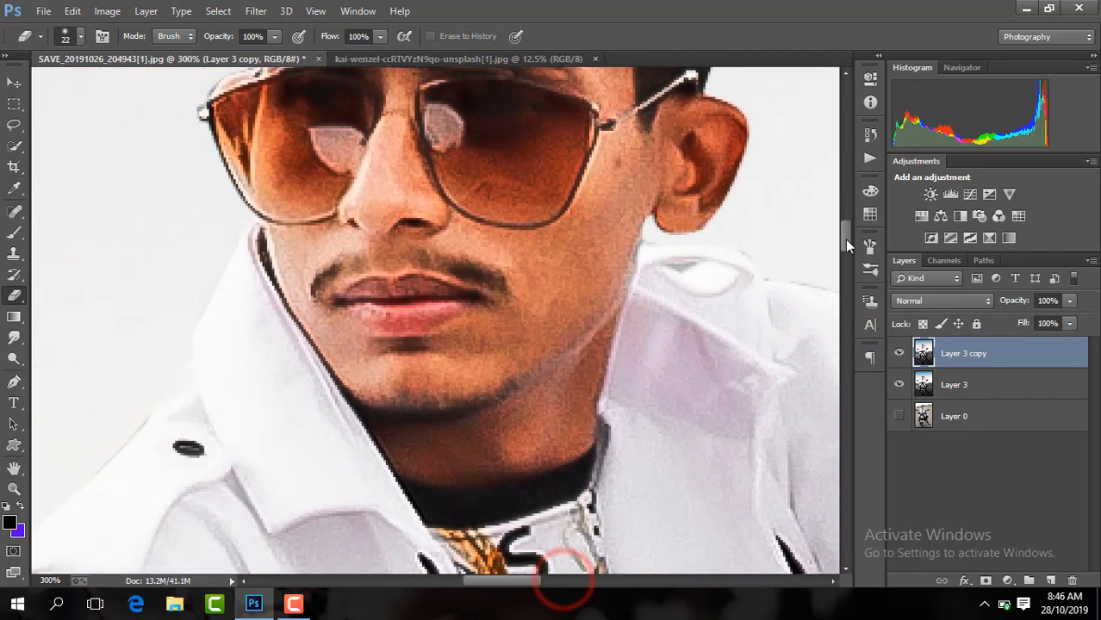
drag(846, 240, 843, 225)
click(15, 339)
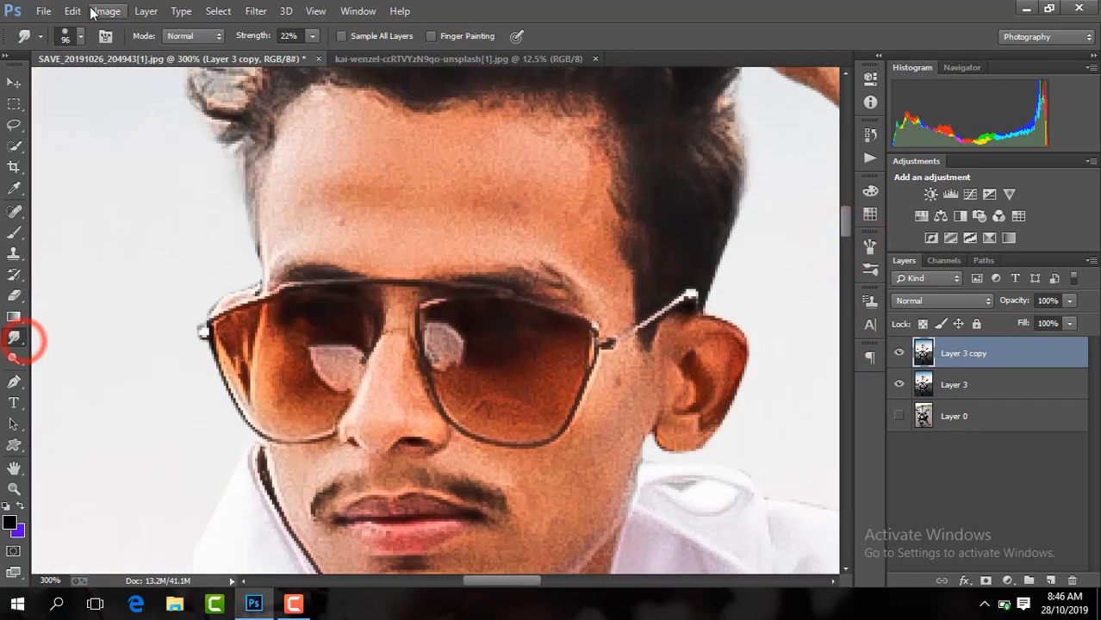
click(82, 37)
click(120, 86)
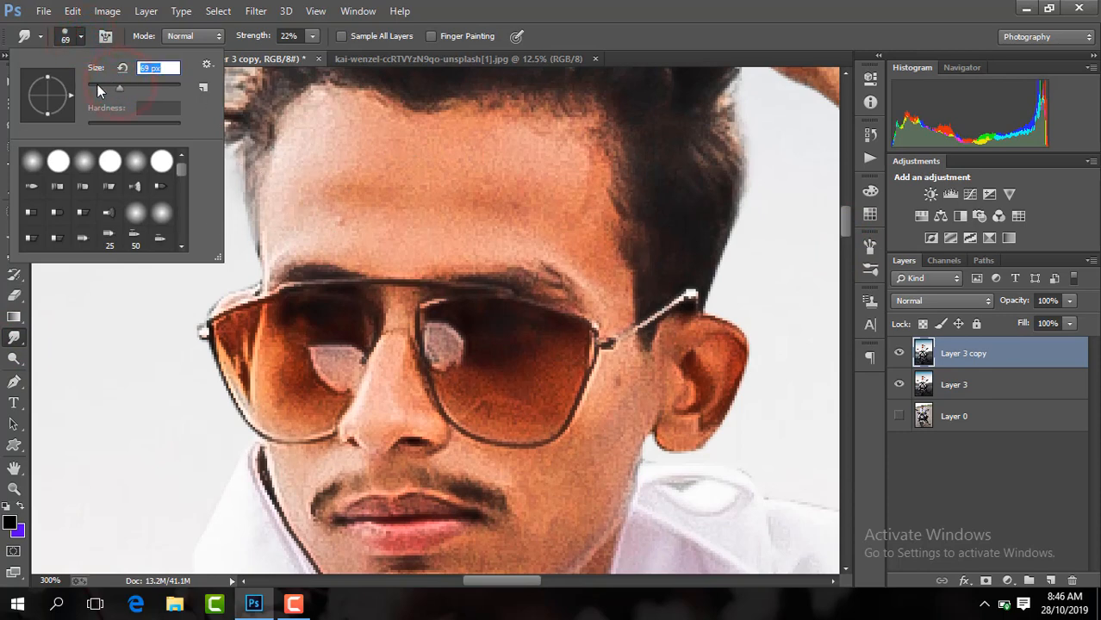
mouse_move(362, 194)
mouse_down()
mouse_move(384, 189)
mouse_move(393, 202)
mouse_move(320, 202)
mouse_move(335, 160)
mouse_move(354, 157)
mouse_up()
key(Return)
mouse_move(420, 162)
mouse_down()
mouse_move(424, 188)
mouse_move(490, 207)
mouse_move(517, 200)
mouse_move(538, 155)
mouse_move(381, 157)
mouse_move(330, 139)
mouse_move(398, 204)
mouse_move(555, 203)
mouse_move(576, 190)
mouse_move(561, 160)
mouse_move(542, 212)
mouse_move(365, 195)
mouse_move(329, 205)
mouse_move(328, 158)
mouse_move(360, 138)
mouse_move(554, 179)
mouse_up()
Step: Smudge the skin smooth around the outer brow, right-hand cheek, jaw and chin using a 31 px brush
click(76, 37)
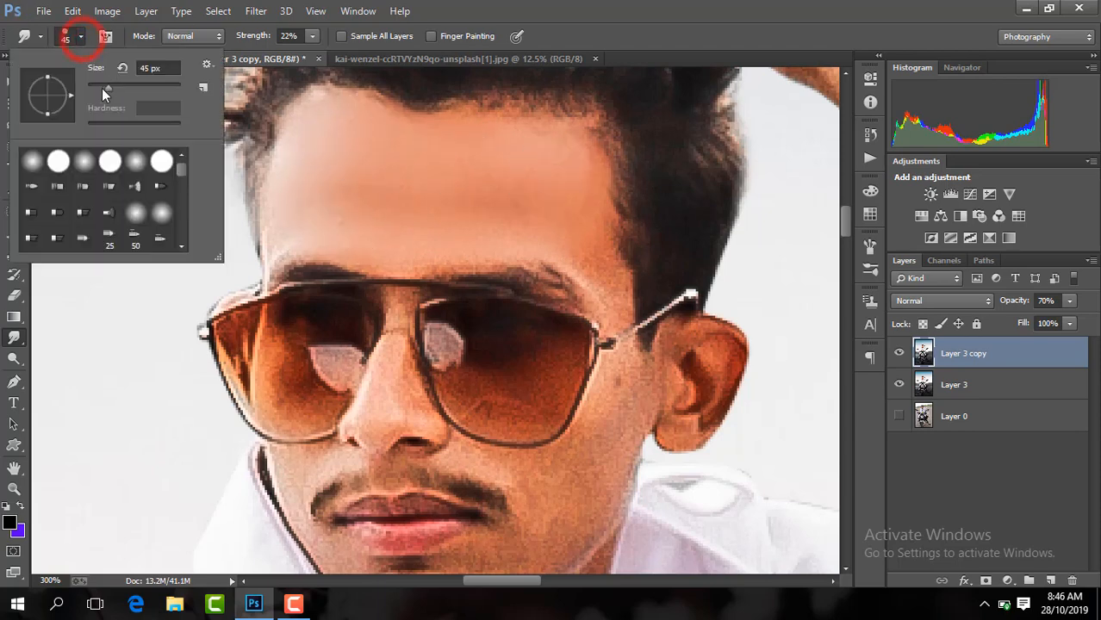
click(577, 240)
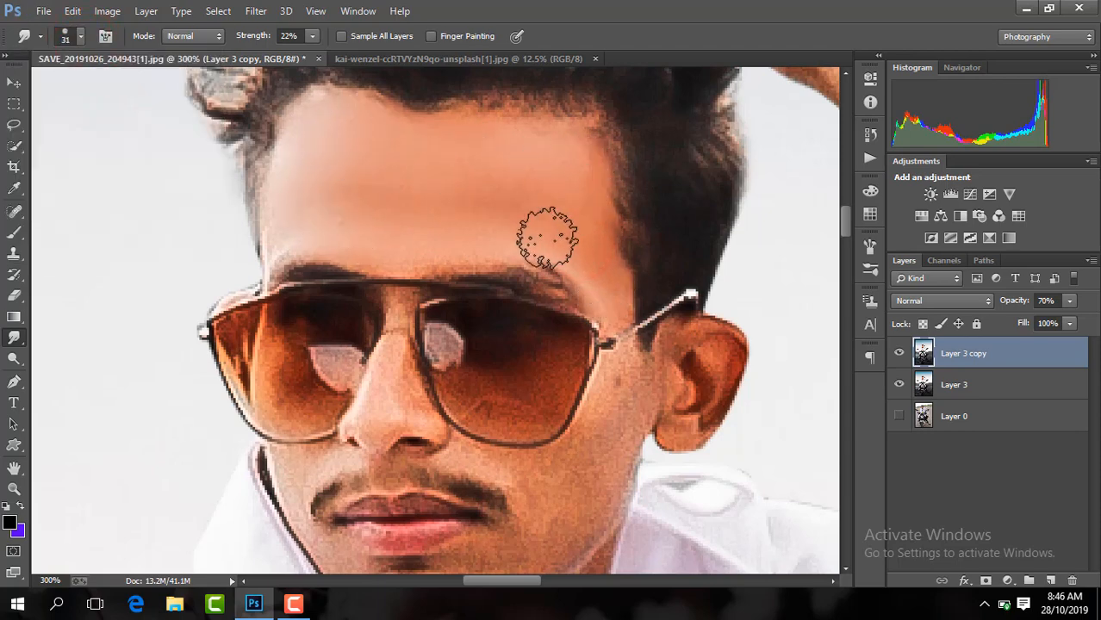
drag(846, 239, 846, 250)
drag(590, 313, 664, 241)
mouse_move(560, 371)
mouse_down()
mouse_move(548, 391)
mouse_move(470, 437)
mouse_move(467, 455)
mouse_move(389, 466)
mouse_move(371, 456)
mouse_up()
drag(494, 426, 467, 442)
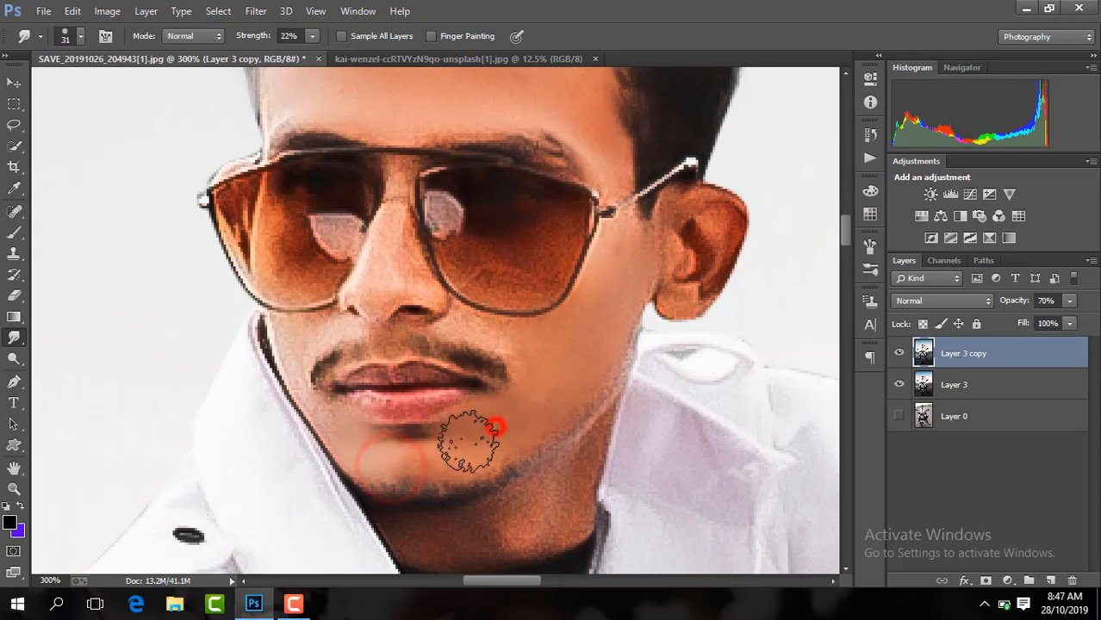
drag(552, 364, 534, 388)
Step: Smudge the nose, the skin beside the nostrils and the left-hand cheek smooth with a 19 px brush
key(ctrl+plus)
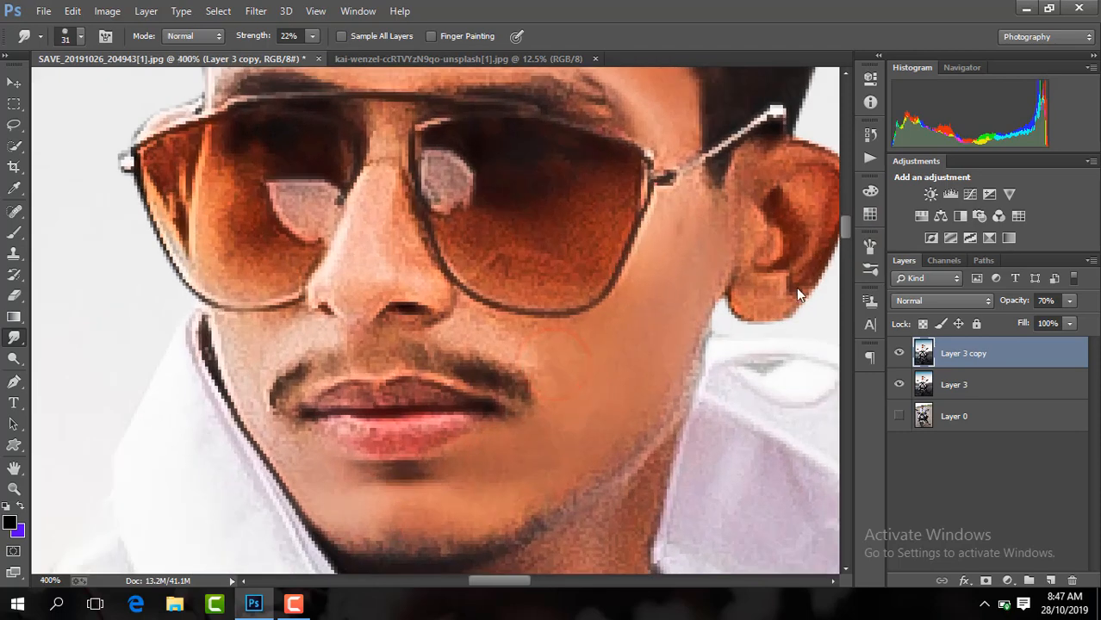
click(81, 38)
click(362, 282)
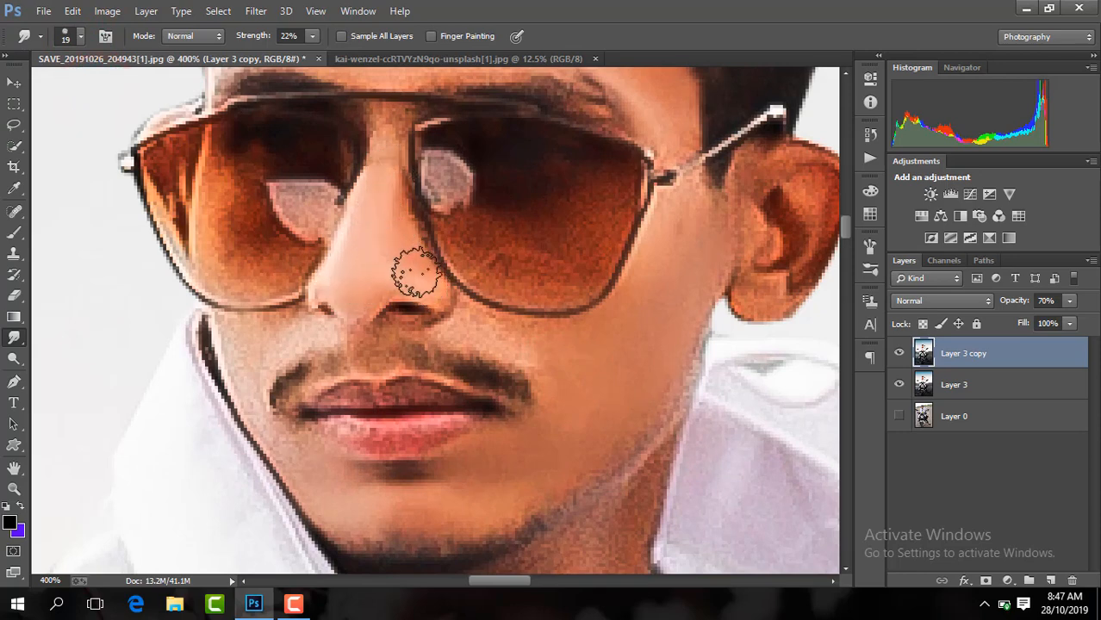
drag(544, 362, 474, 325)
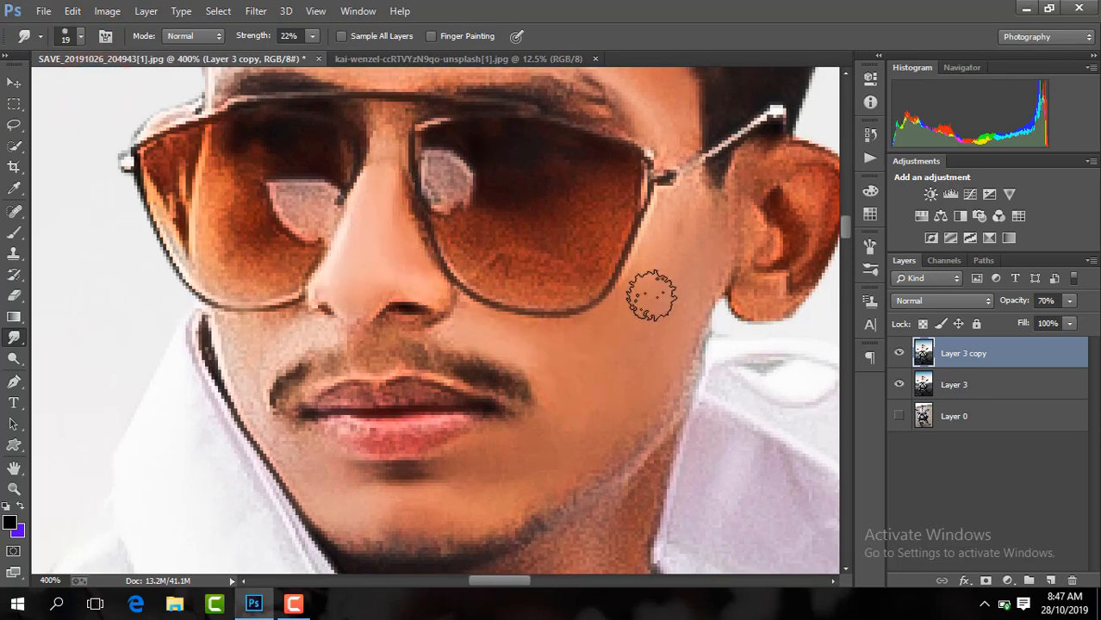
drag(248, 365, 266, 337)
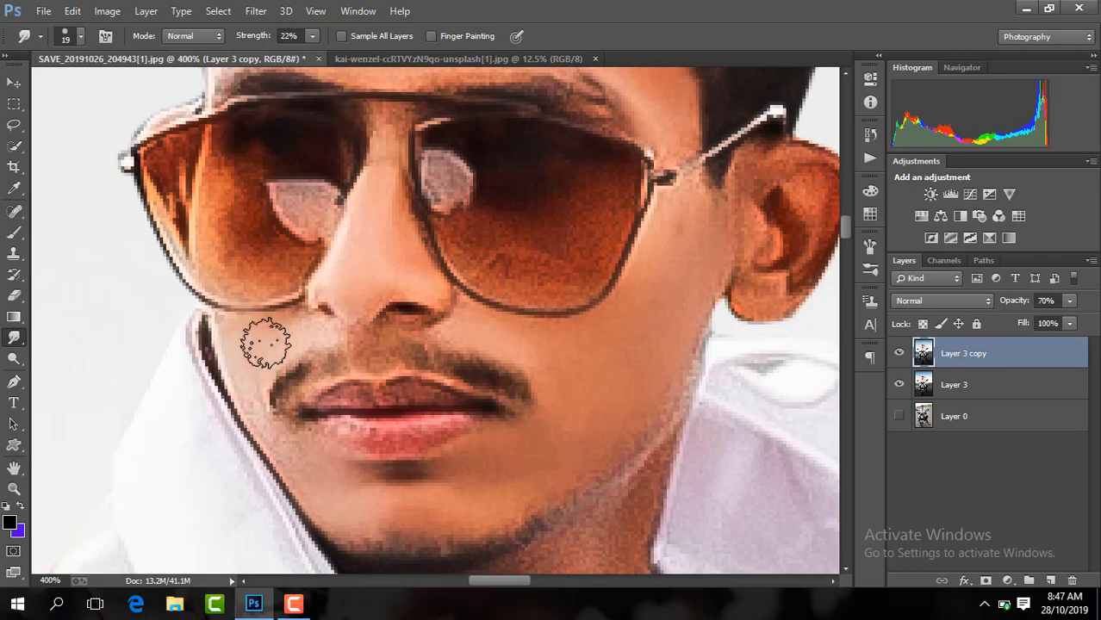
drag(333, 484, 320, 475)
mouse_move(243, 383)
mouse_down()
mouse_move(243, 363)
mouse_move(280, 332)
mouse_up()
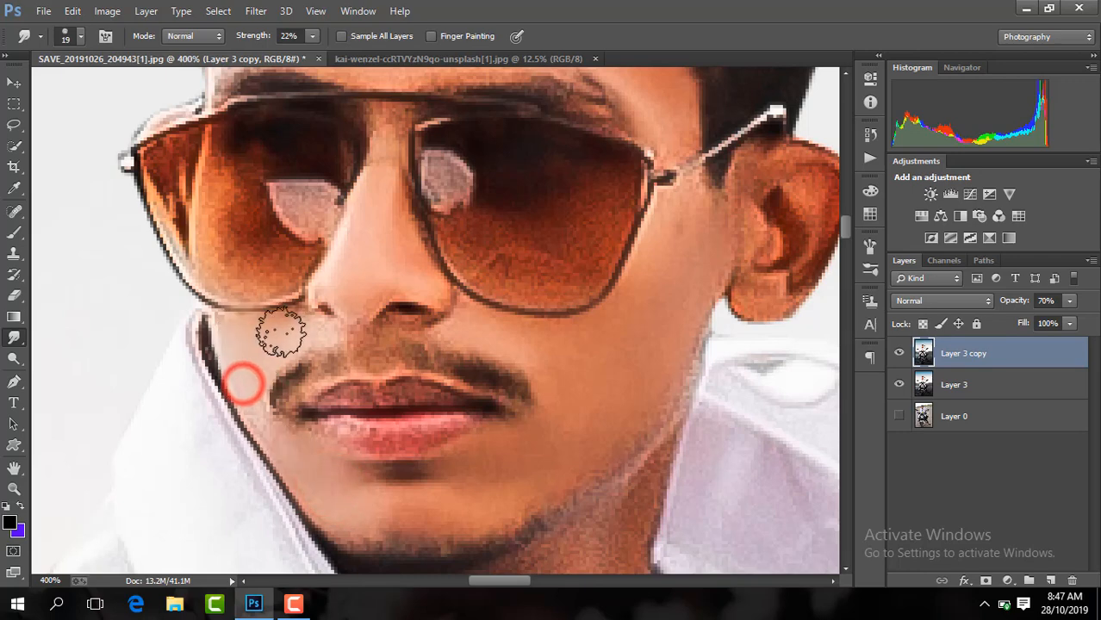
Step: Smudge the remaining grainy skin on the nose tip, temple, ear and neck with the same small brush
drag(359, 290, 359, 277)
drag(668, 151, 670, 146)
drag(678, 216, 678, 213)
drag(772, 302, 772, 297)
mouse_move(815, 218)
mouse_down()
mouse_move(797, 257)
mouse_move(806, 220)
mouse_move(801, 256)
mouse_move(782, 225)
mouse_move(771, 253)
mouse_move(844, 236)
mouse_up()
click(582, 350)
click(571, 350)
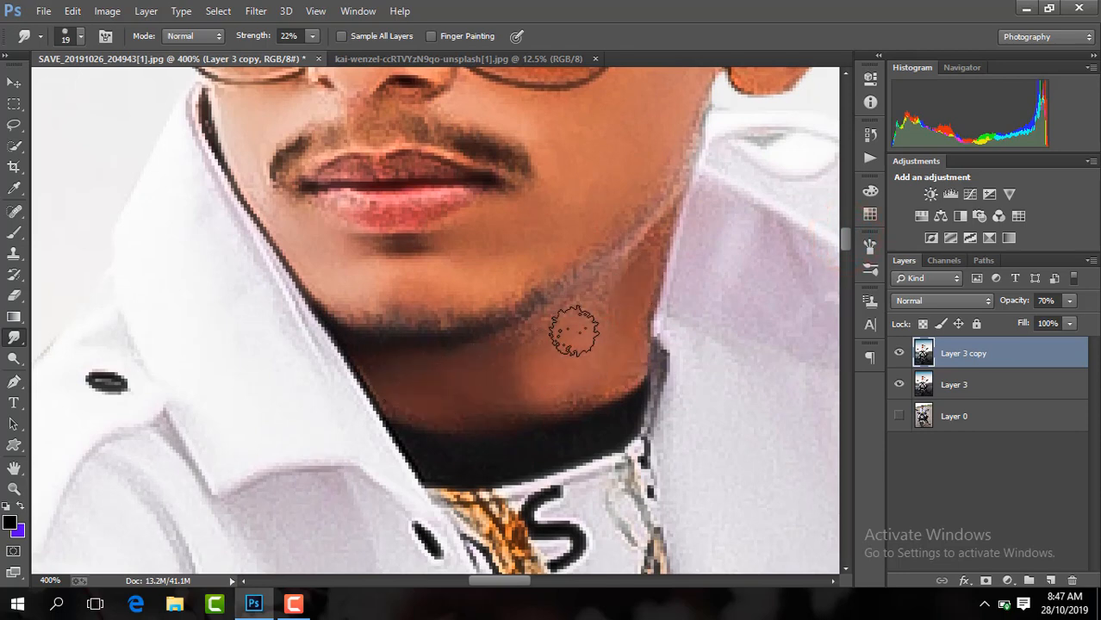
Step: Smooth the skin of the raised forearm and hand above and below the wristband with a 47 px Smudge brush
scroll(575, 332, down, 5)
drag(514, 582, 543, 583)
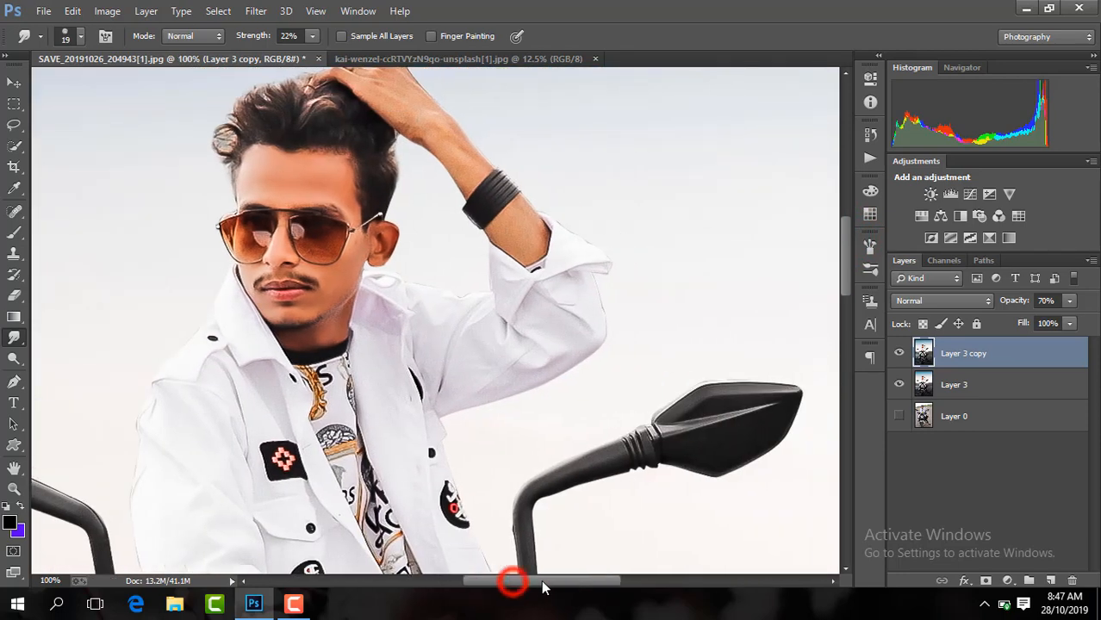
key(ctrl+plus)
drag(846, 256, 846, 233)
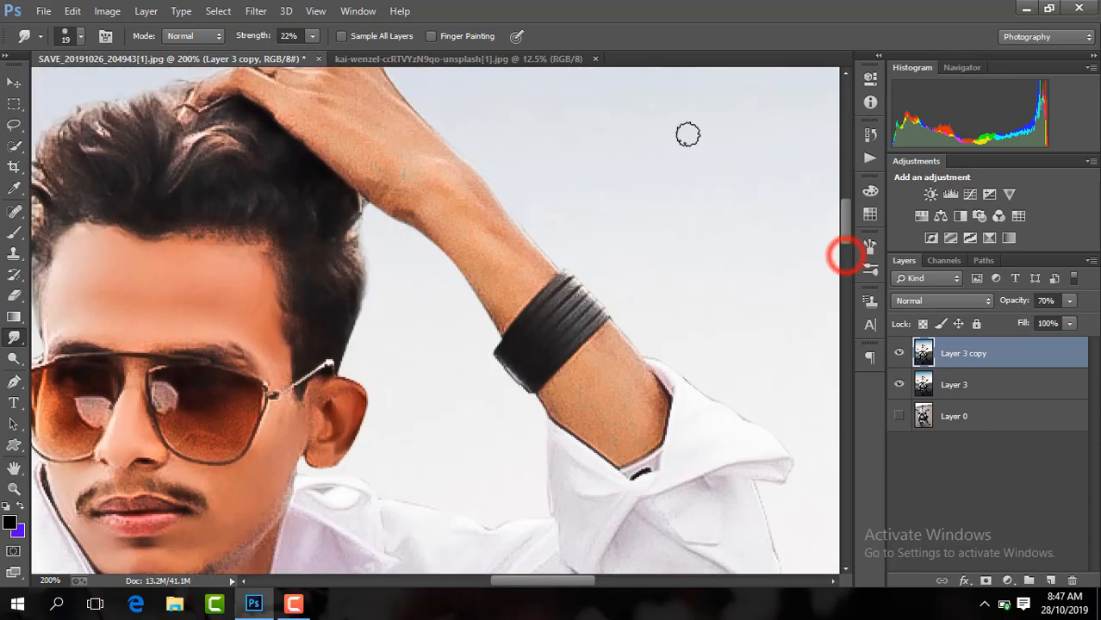
click(80, 36)
click(493, 256)
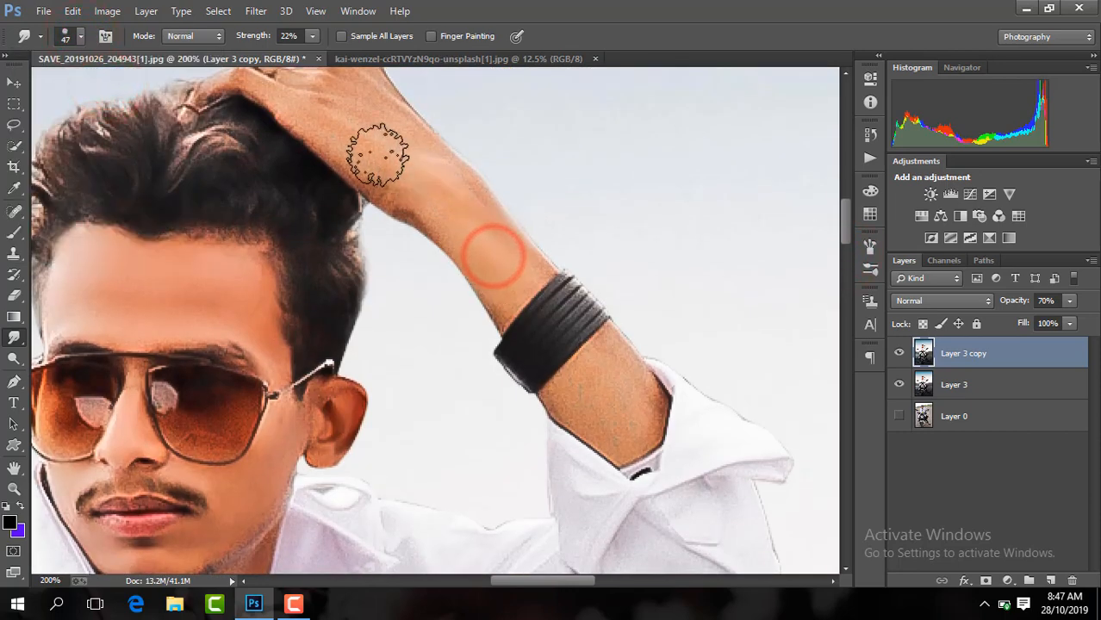
drag(634, 420, 632, 374)
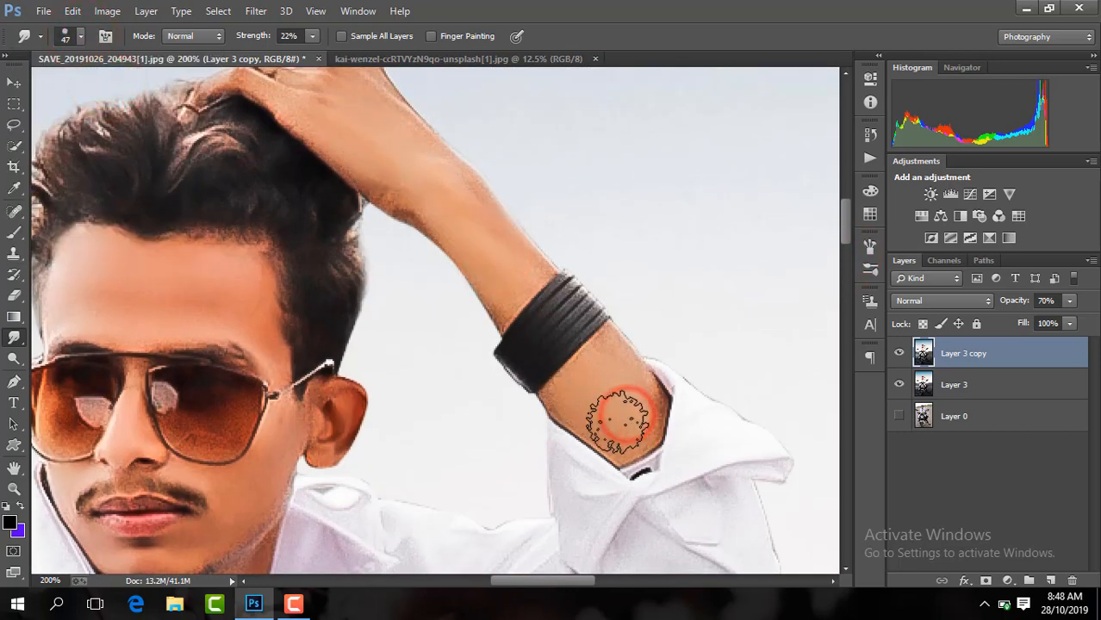
Step: Merge the smudged copy down into Layer 3 and duplicate the merged layer
key(ctrl+minus)
key(ctrl+minus)
mouse_move(847, 293)
mouse_down()
mouse_move(832, 407)
mouse_move(835, 298)
mouse_up()
right_click(1033, 357)
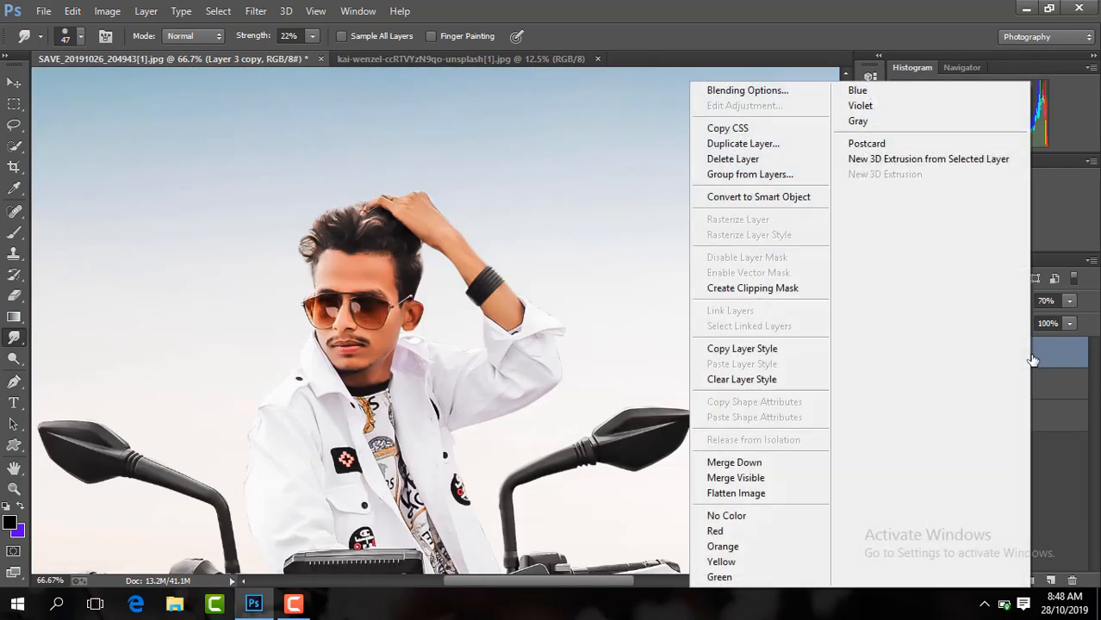
click(780, 461)
key(ctrl+plus)
key(ctrl+plus)
Step: Invert the colours of Layer 3 copy and set its blend mode to Vivid Light
key(ctrl+i)
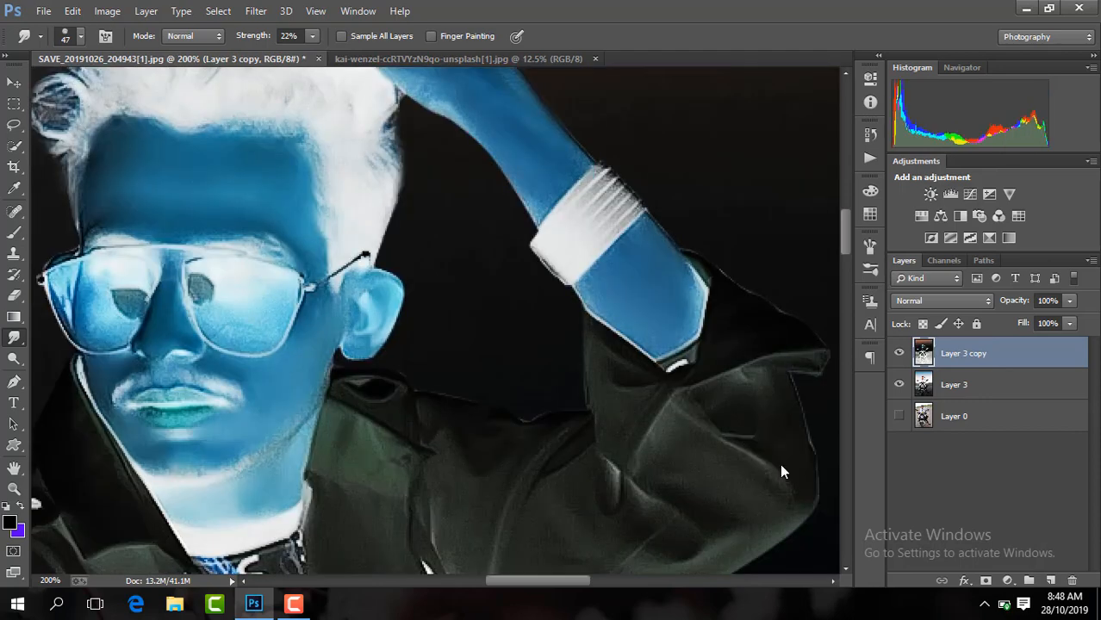
click(937, 300)
click(931, 240)
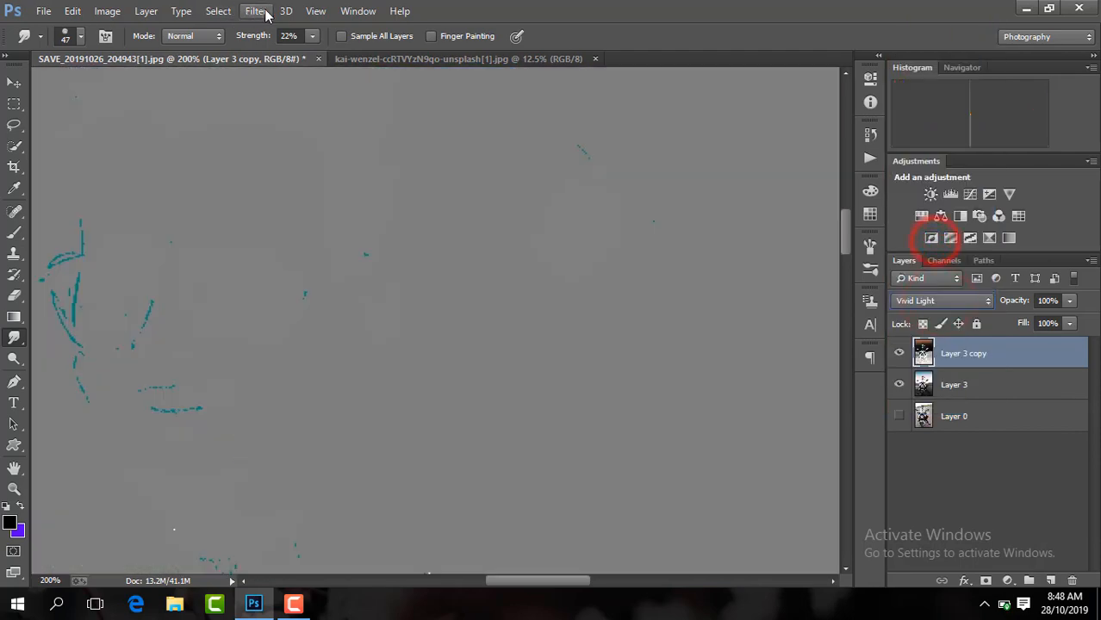
Step: Apply a High Pass filter to the inverted copy with a radius large enough to soften the skin strongly
click(256, 11)
mouse_move(354, 374)
click(504, 389)
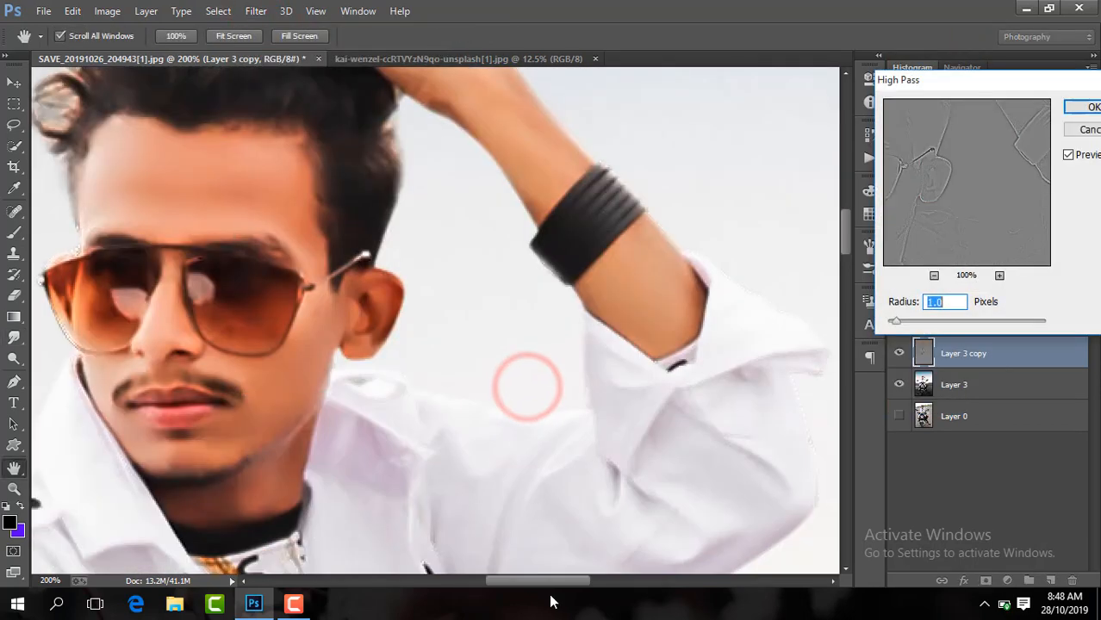
drag(897, 321, 920, 325)
key(Return)
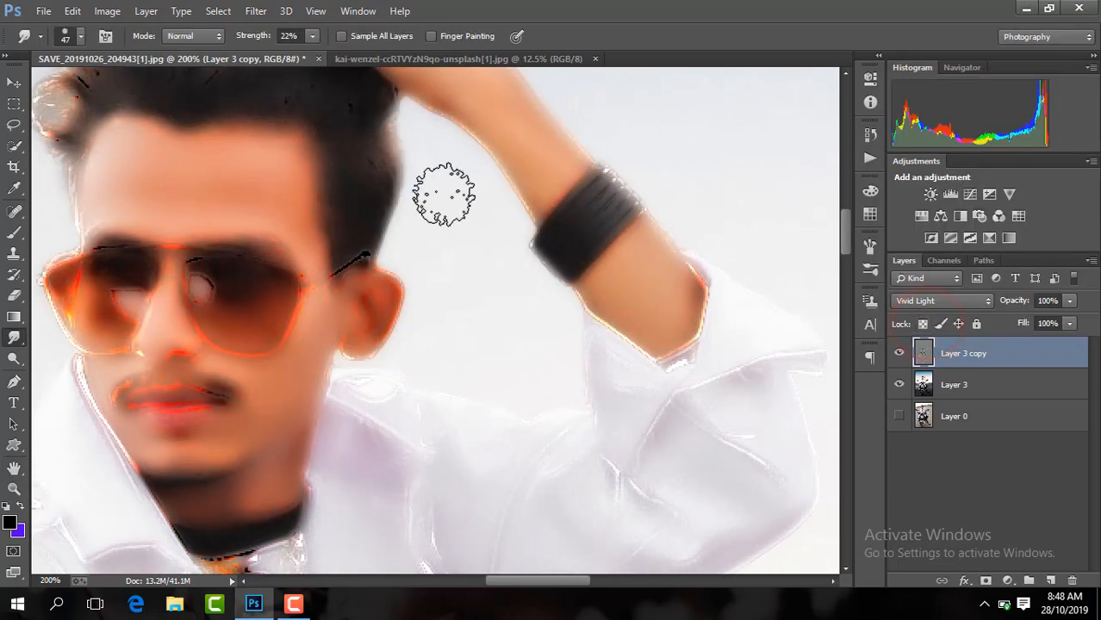
Step: Apply a Gaussian Blur with a radius of about 3.5 pixels to the High Pass layer
click(251, 10)
mouse_move(320, 207)
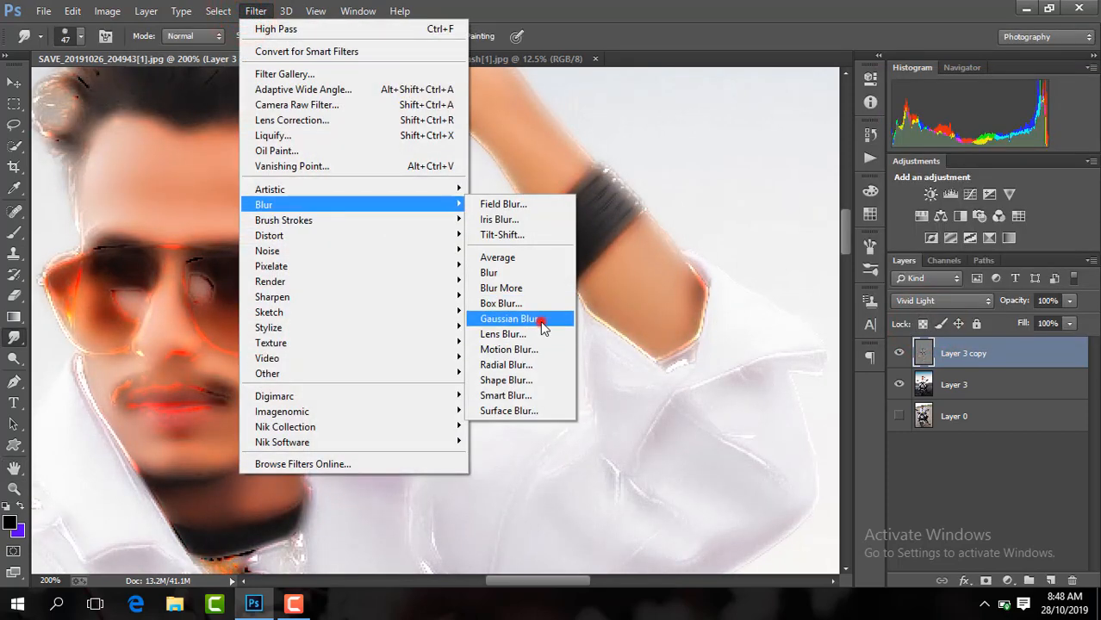
click(542, 324)
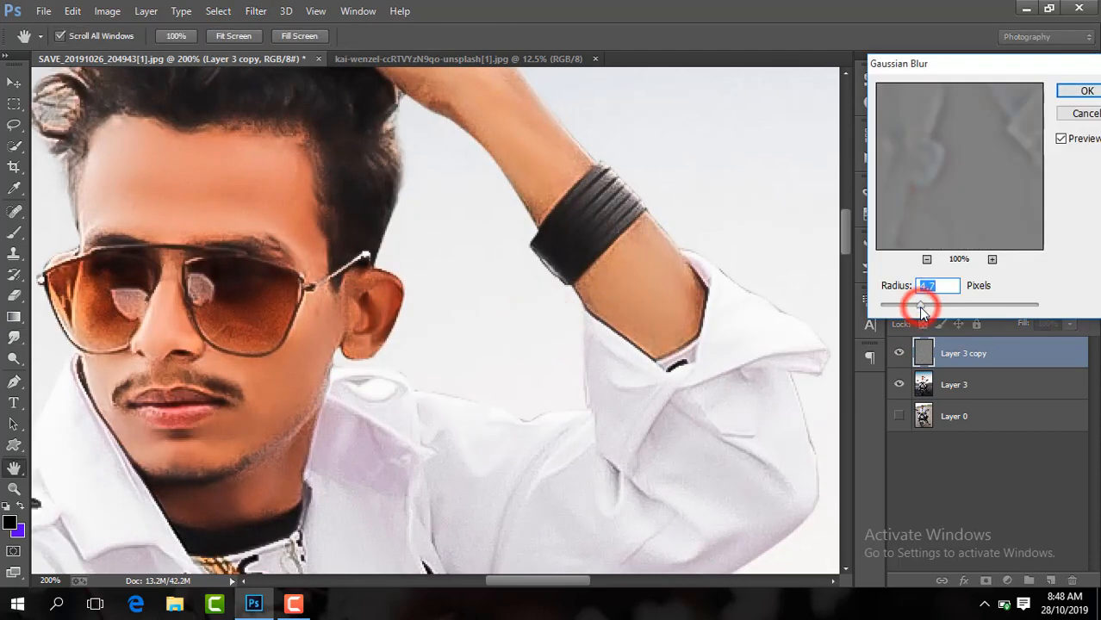
drag(916, 314, 912, 314)
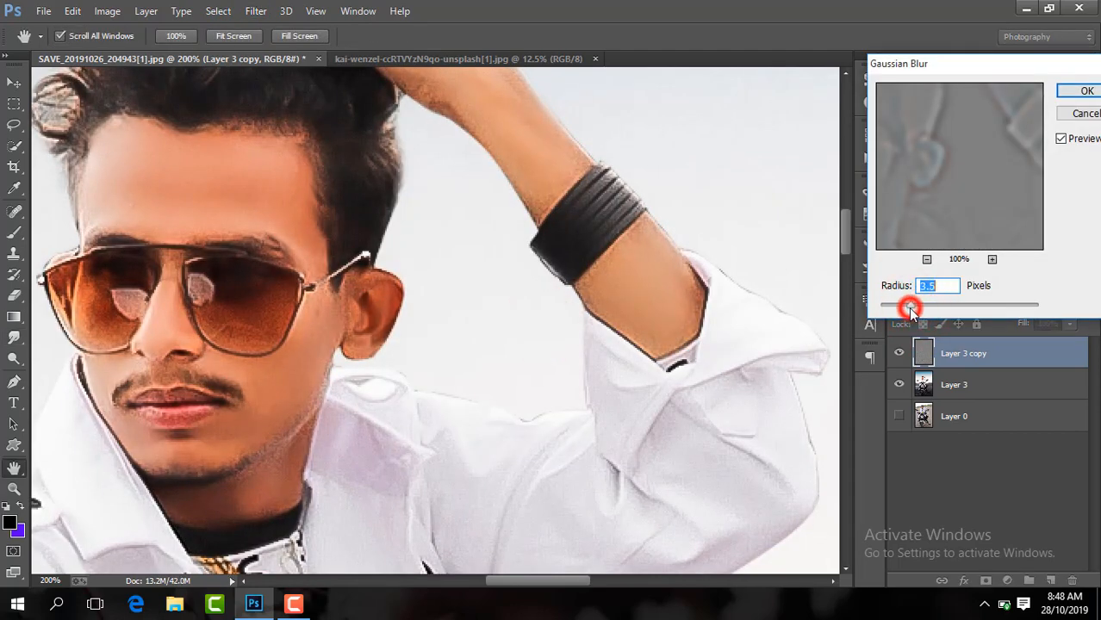
key(Return)
Step: Add a black mask to Layer 3 copy and paint white over the facial skin with a soft 85 px brush
alt+click(987, 580)
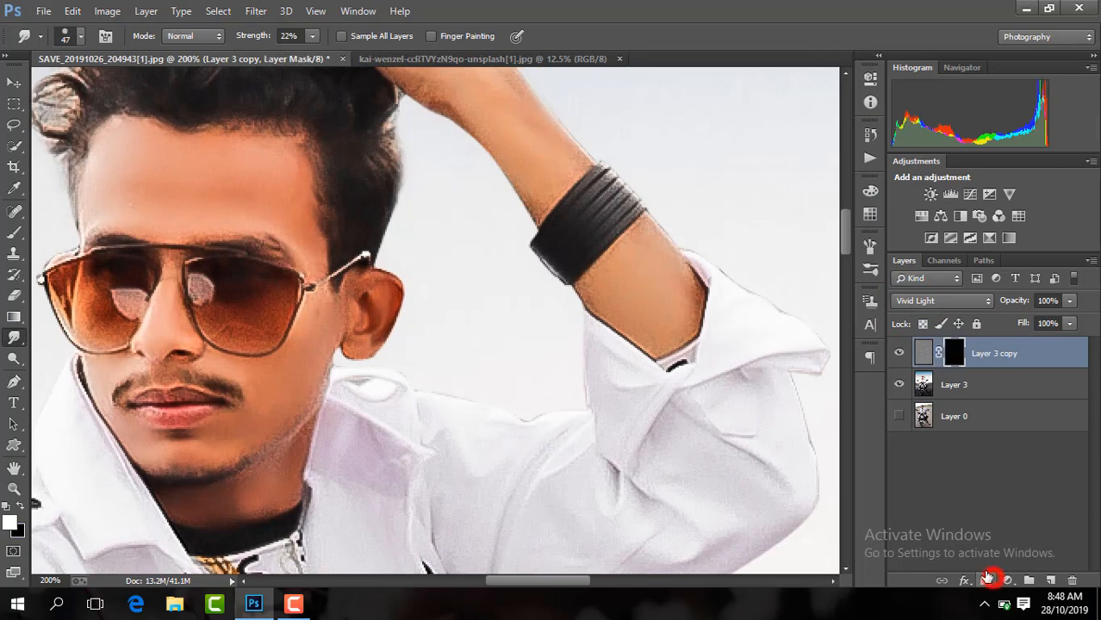
drag(579, 582, 567, 583)
click(14, 231)
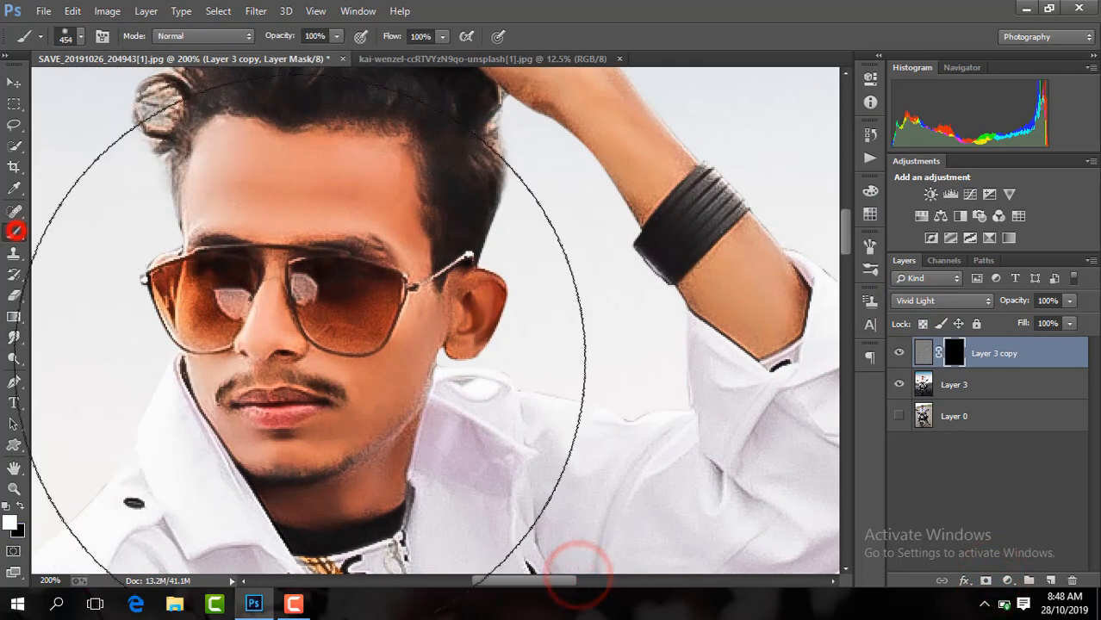
click(84, 45)
click(151, 86)
click(127, 90)
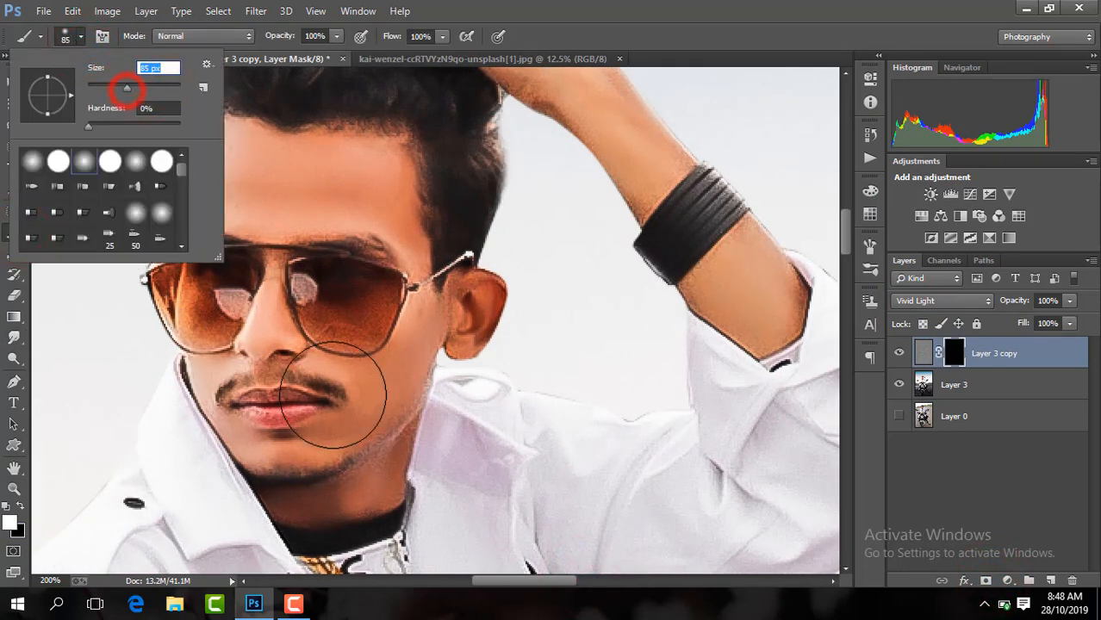
click(333, 395)
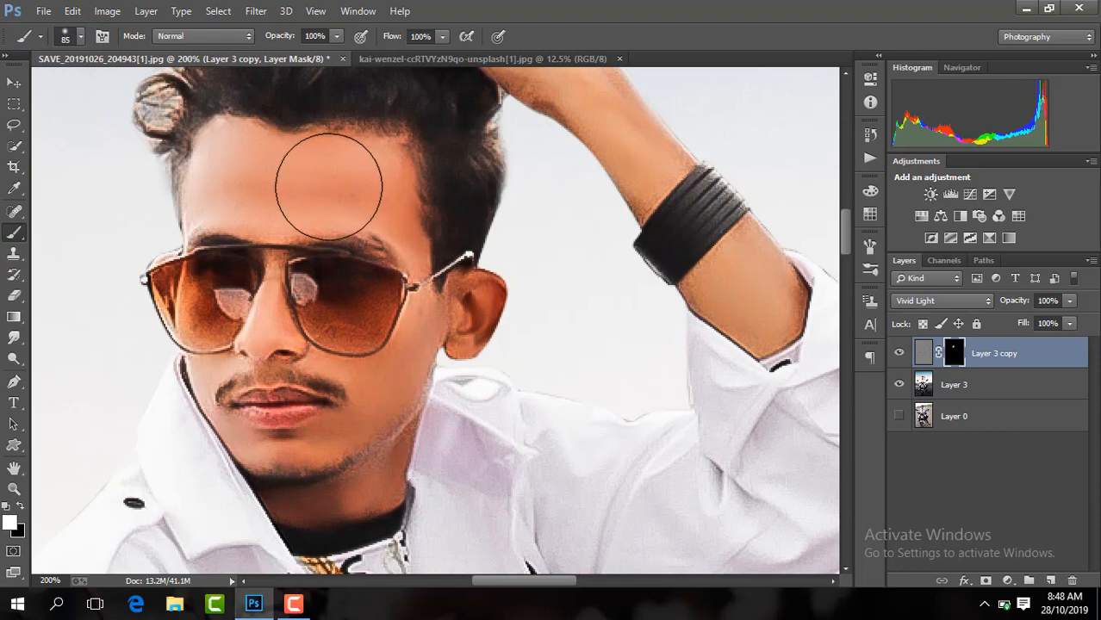
mouse_move(329, 186)
mouse_down()
mouse_move(279, 171)
mouse_move(243, 220)
mouse_move(250, 254)
mouse_move(337, 241)
mouse_move(372, 196)
mouse_move(363, 338)
mouse_move(438, 308)
mouse_move(336, 322)
mouse_move(309, 385)
mouse_move(338, 322)
mouse_up()
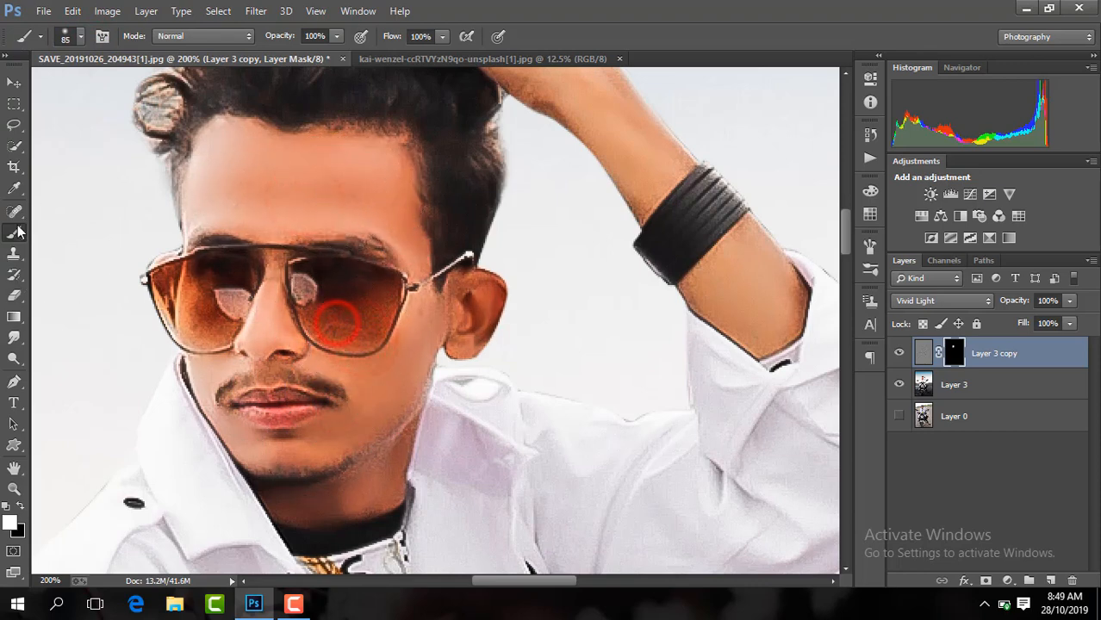
Step: Erase the mask over the sunglasses, facial hair and jaw edge with a 22 px Eraser to restore their detail
click(15, 296)
mouse_move(230, 269)
mouse_down()
mouse_move(254, 255)
mouse_move(360, 271)
mouse_up()
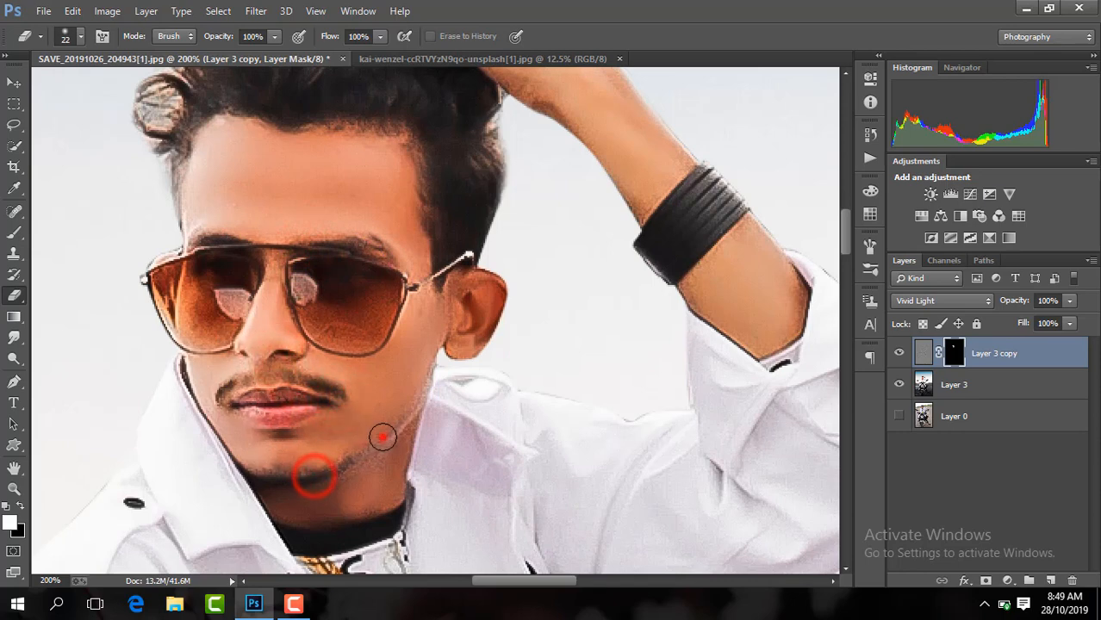
Step: Merge the masked skin-softening layer down into Layer 3 and duplicate the result
key(ctrl+minus)
key(ctrl+minus)
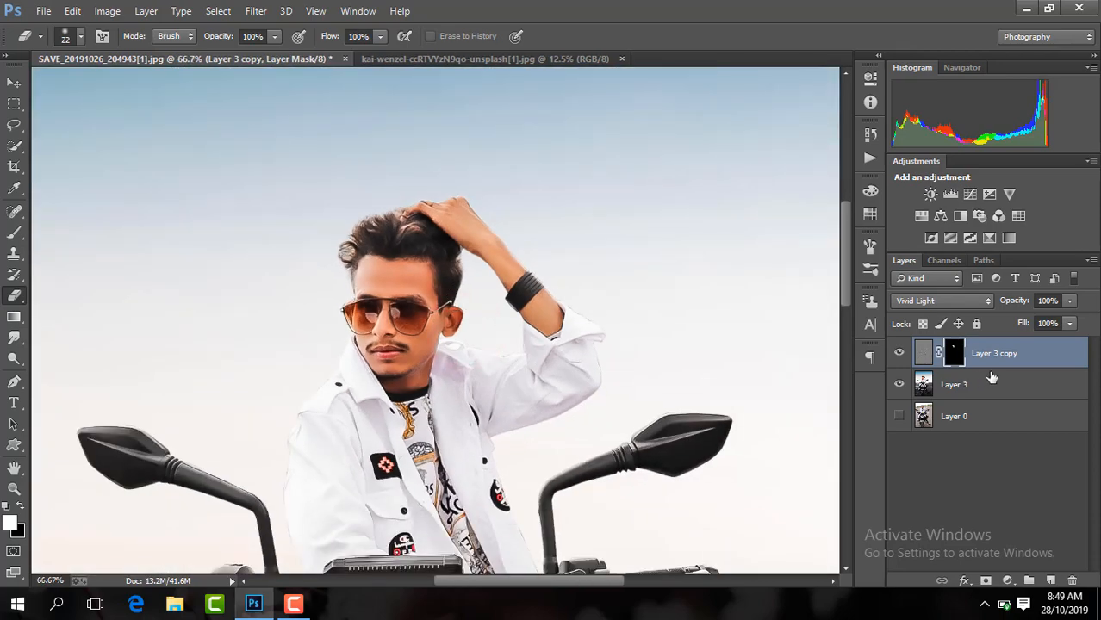
right_click(997, 367)
click(773, 466)
key(ctrl+j)
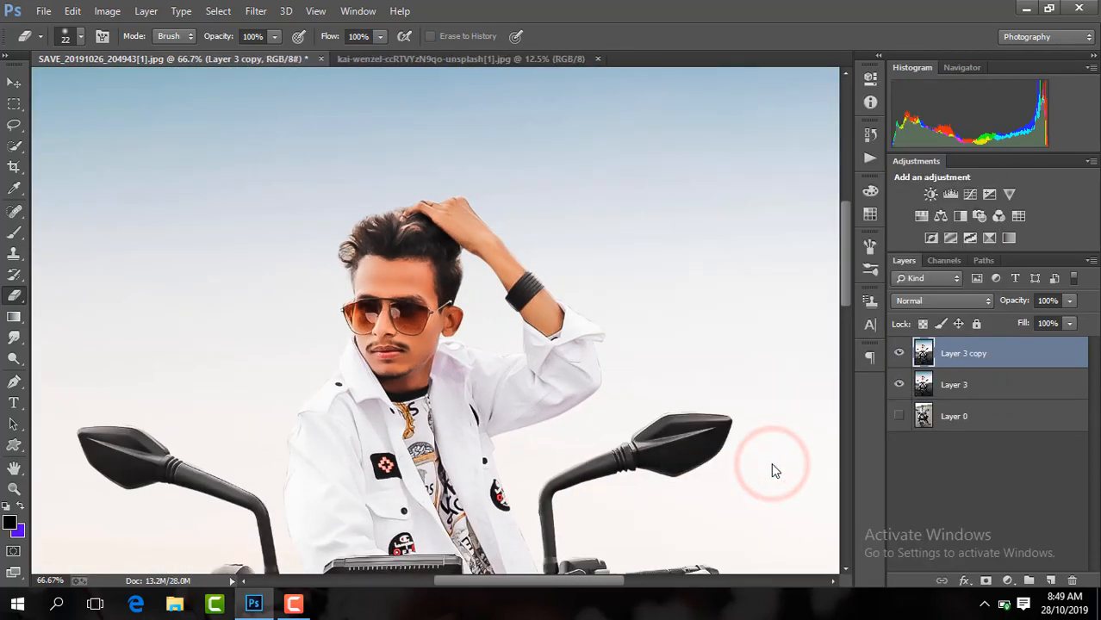
Step: Set a soft 43 px Dodge brush and brighten the skin of the rider's cheek, forehead and ear
key(ctrl+plus)
key(ctrl+plus)
key(ctrl+plus)
click(13, 358)
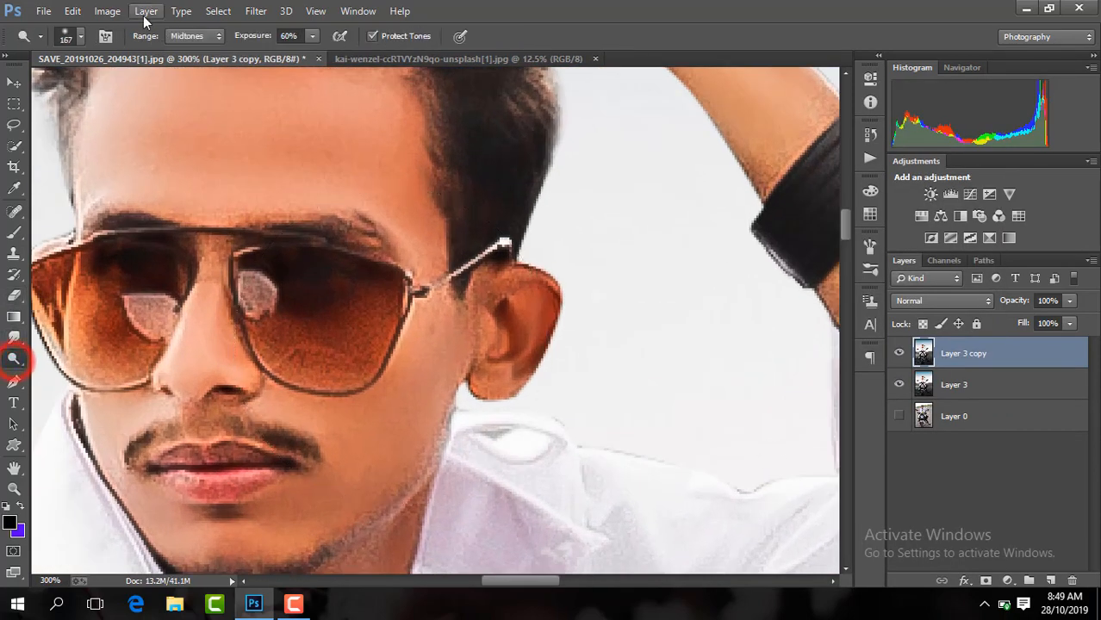
click(80, 37)
click(132, 90)
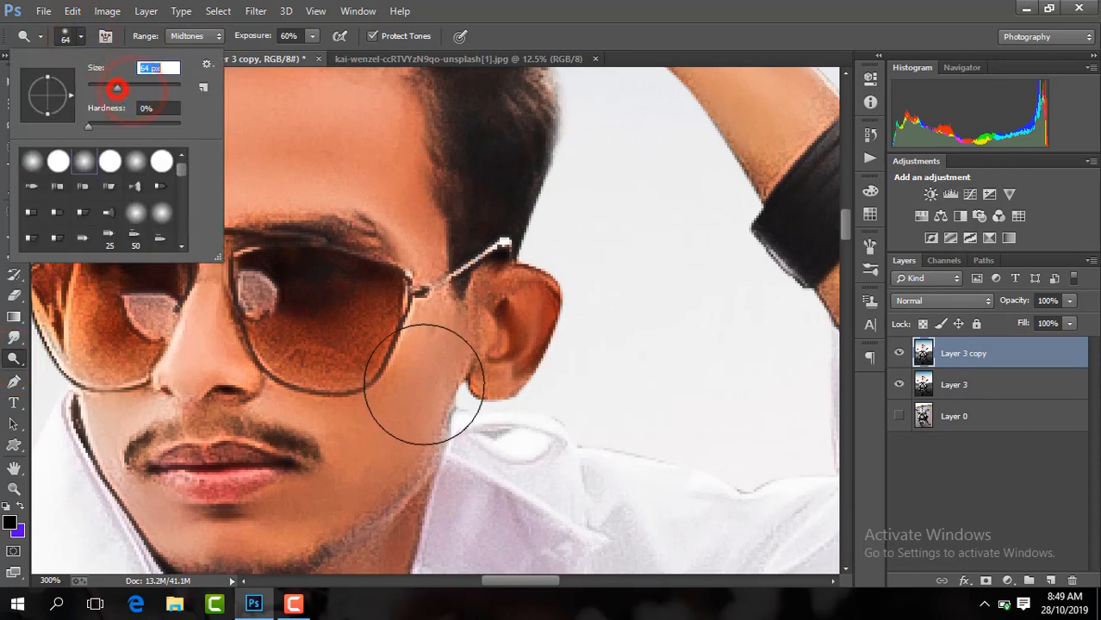
drag(117, 89, 110, 83)
click(438, 339)
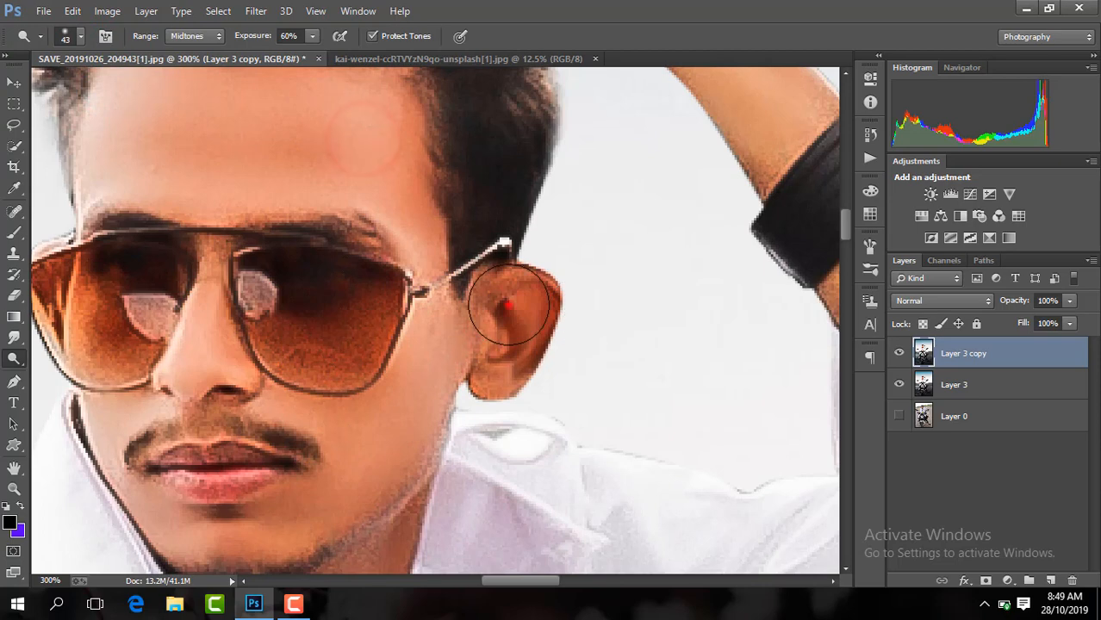
click(506, 323)
Step: Dodge the rider's lower cheek, chin and neck to lighten the skin below the mouth
drag(850, 226, 849, 232)
drag(339, 419, 219, 467)
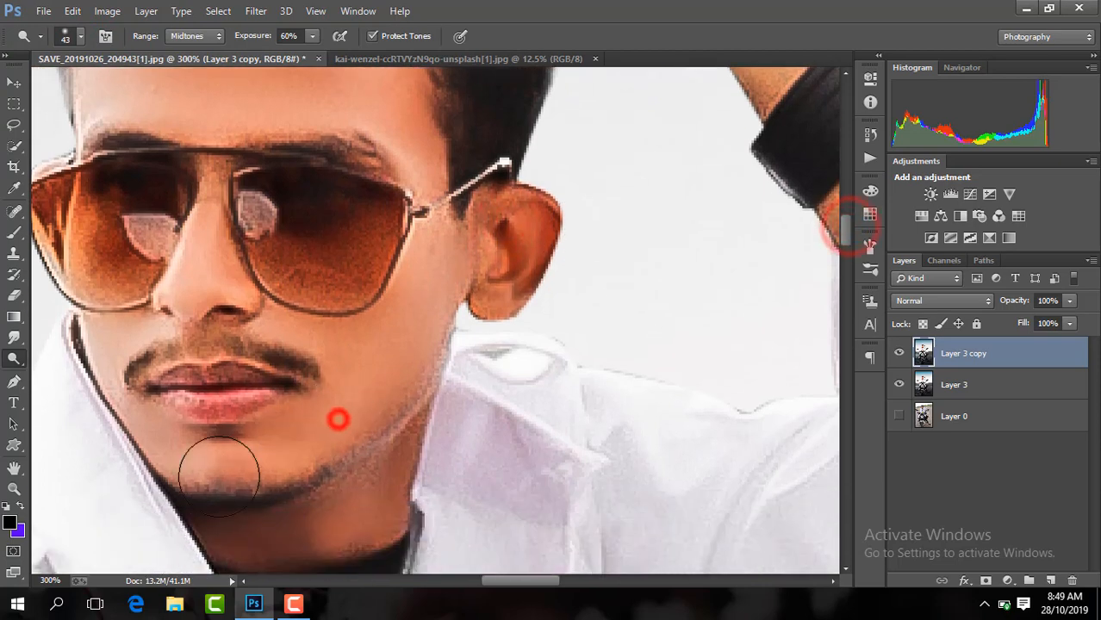
drag(390, 463, 256, 527)
Step: Dodge the rider's raised hand and forearm, along with the front and sleeve of the white jacket
key(ctrl+1)
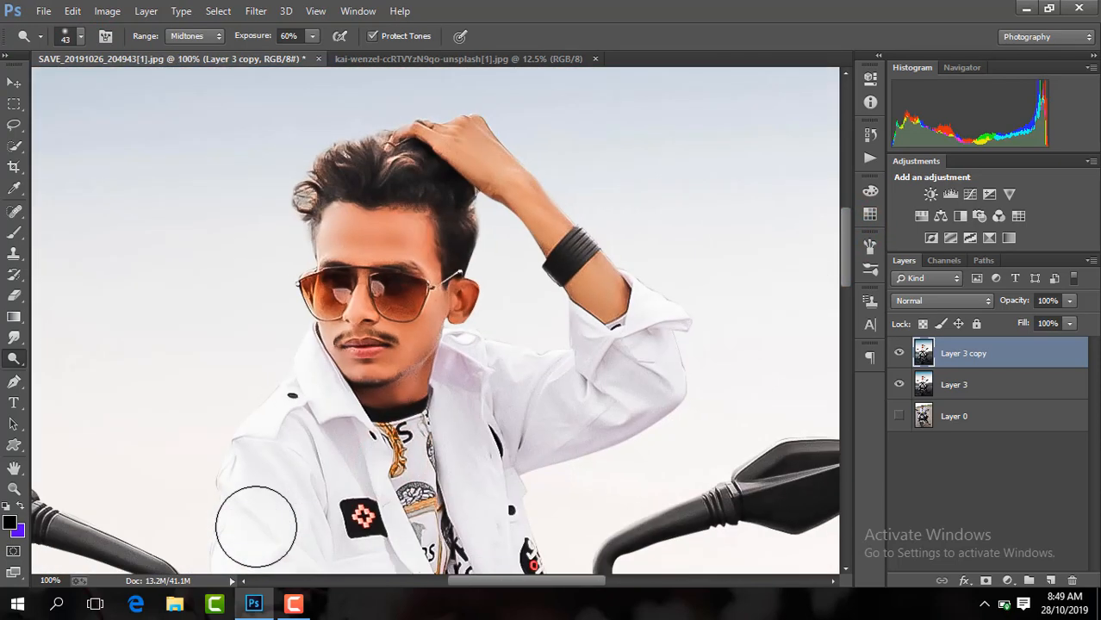
drag(468, 150, 543, 248)
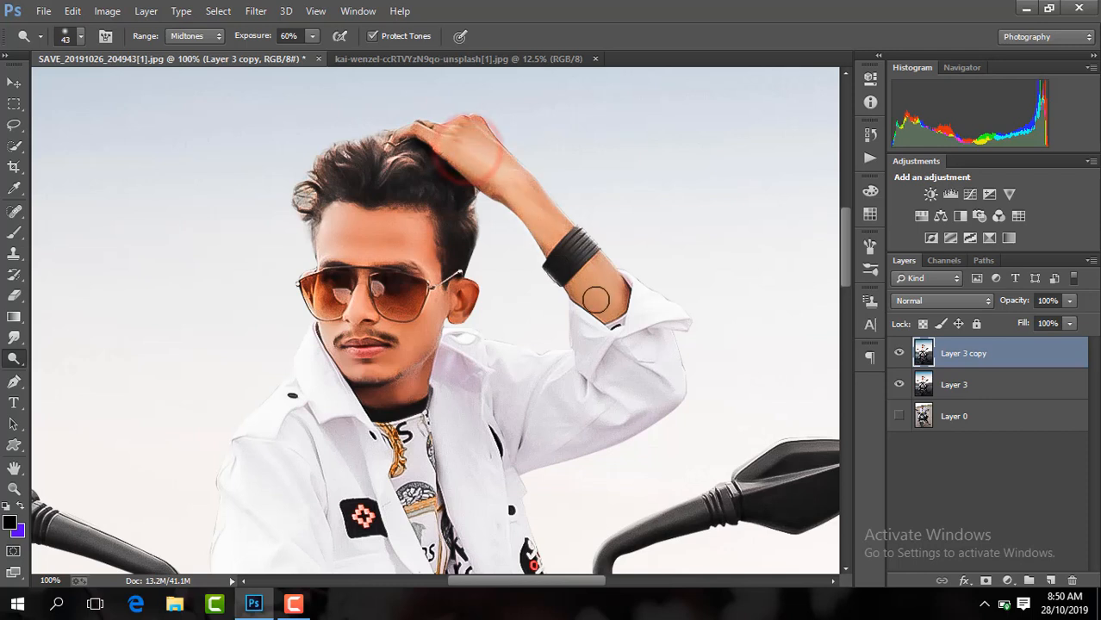
drag(844, 277, 845, 303)
drag(281, 274, 292, 493)
drag(321, 269, 504, 523)
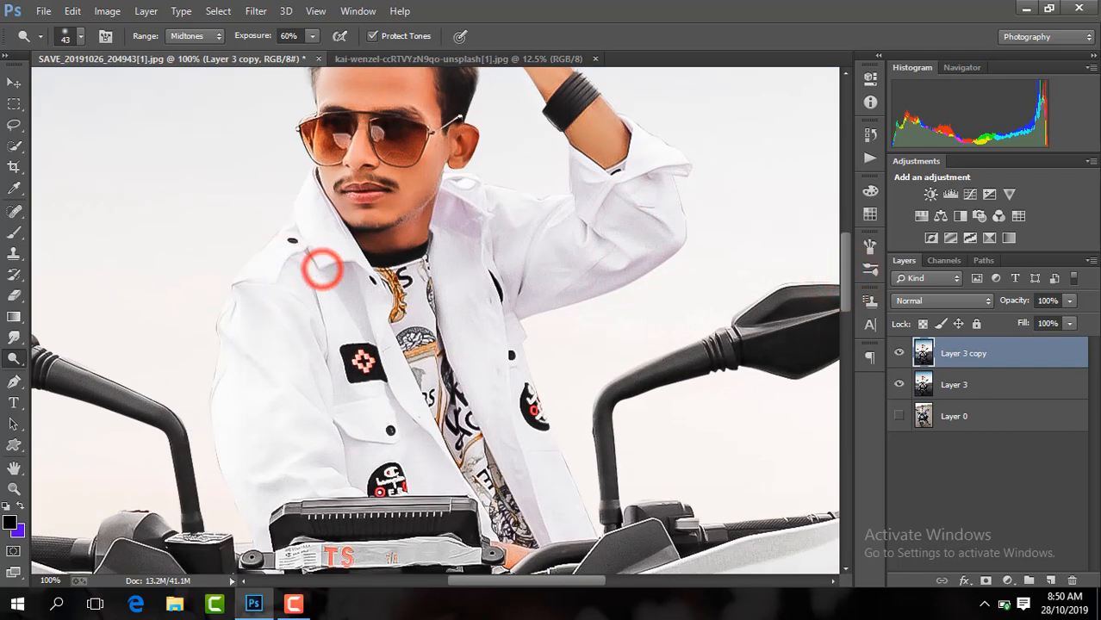
Step: Dodge the cheek and jaw edge once more and lower the opacity of Layer 3 copy to 75%
key(ctrl+plus)
drag(847, 265, 847, 248)
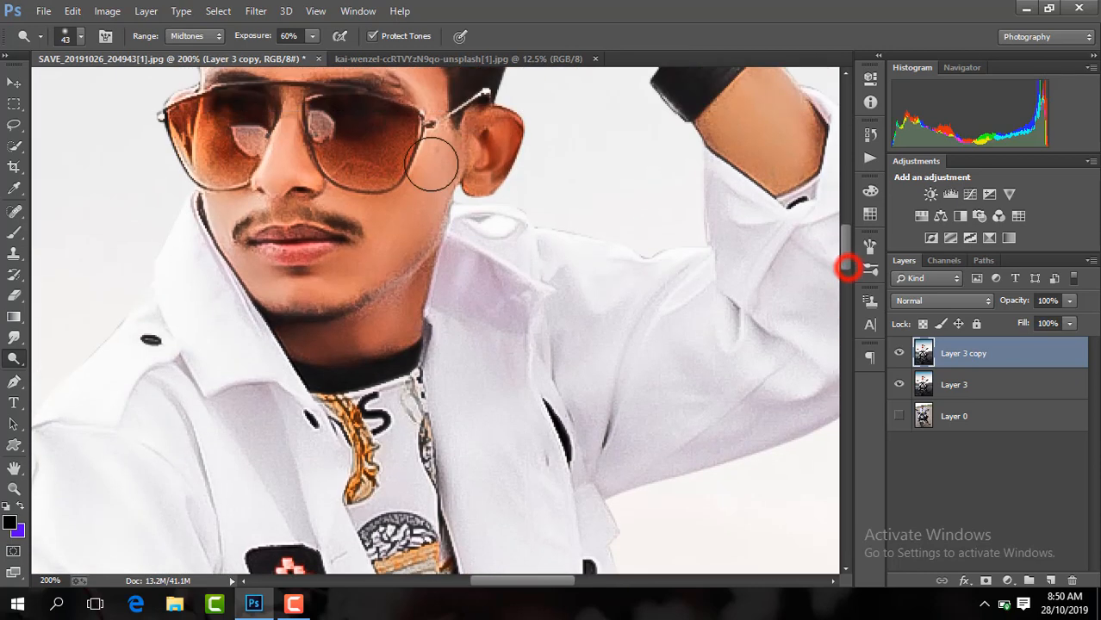
drag(441, 153, 330, 294)
key(ctrl+minus)
key(ctrl+minus)
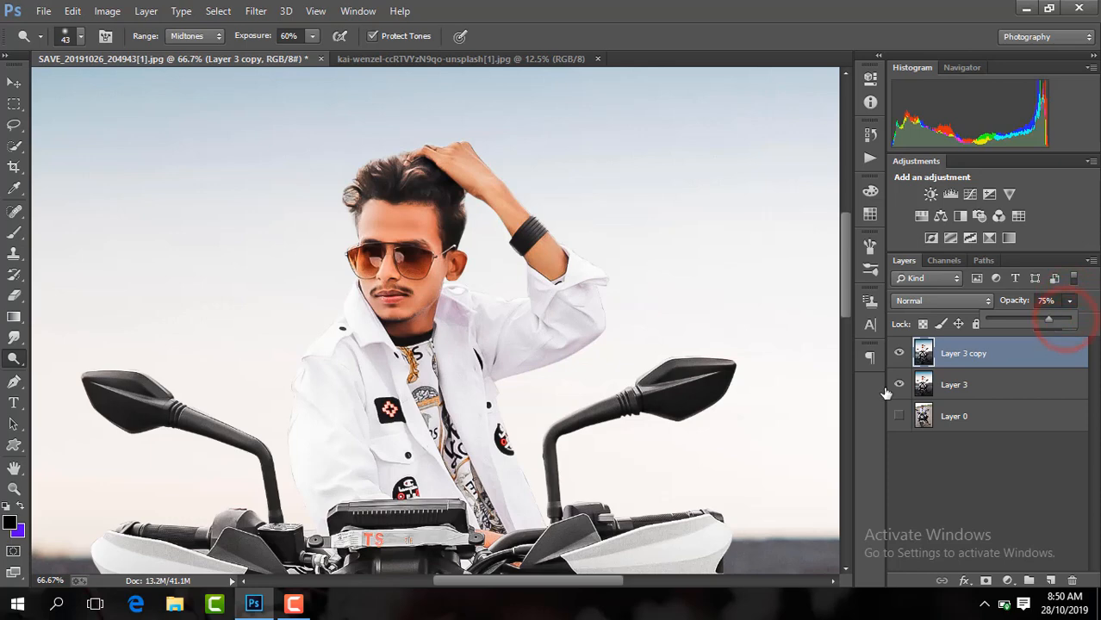
Step: Compare the image with and without the dodging by toggling the visibility of Layer 3 copy
click(899, 353)
click(899, 353)
drag(844, 284, 846, 307)
key(ctrl+minus)
key(ctrl+minus)
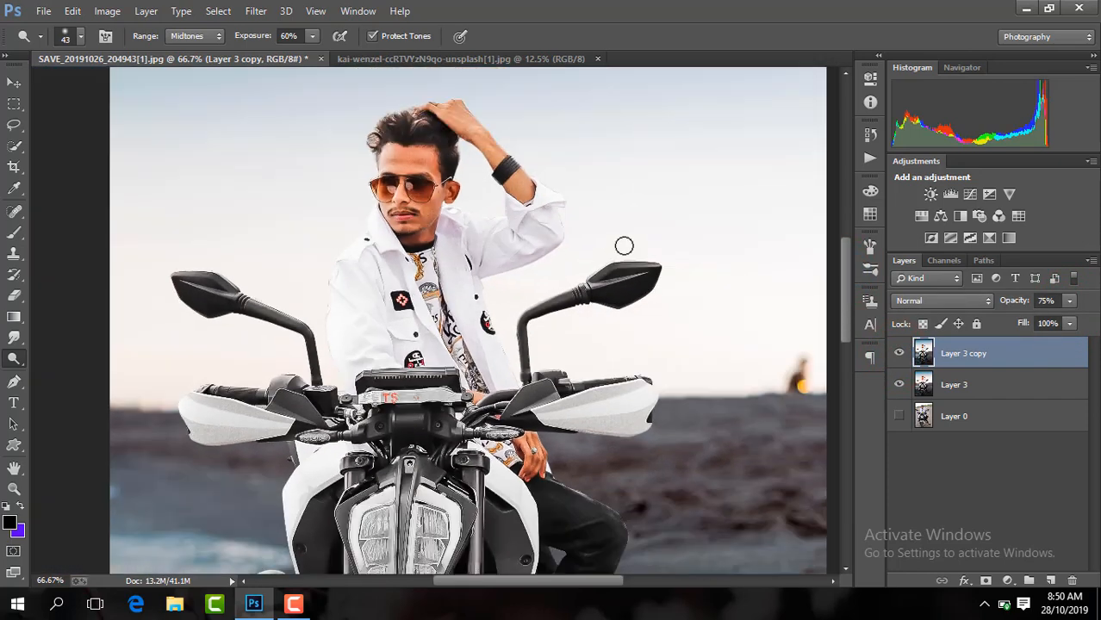
click(903, 353)
click(903, 353)
Step: Reduce the opacity of Layer 3 copy to 57% and check the dodging by hiding and showing the layer
key(ctrl+plus)
key(ctrl+plus)
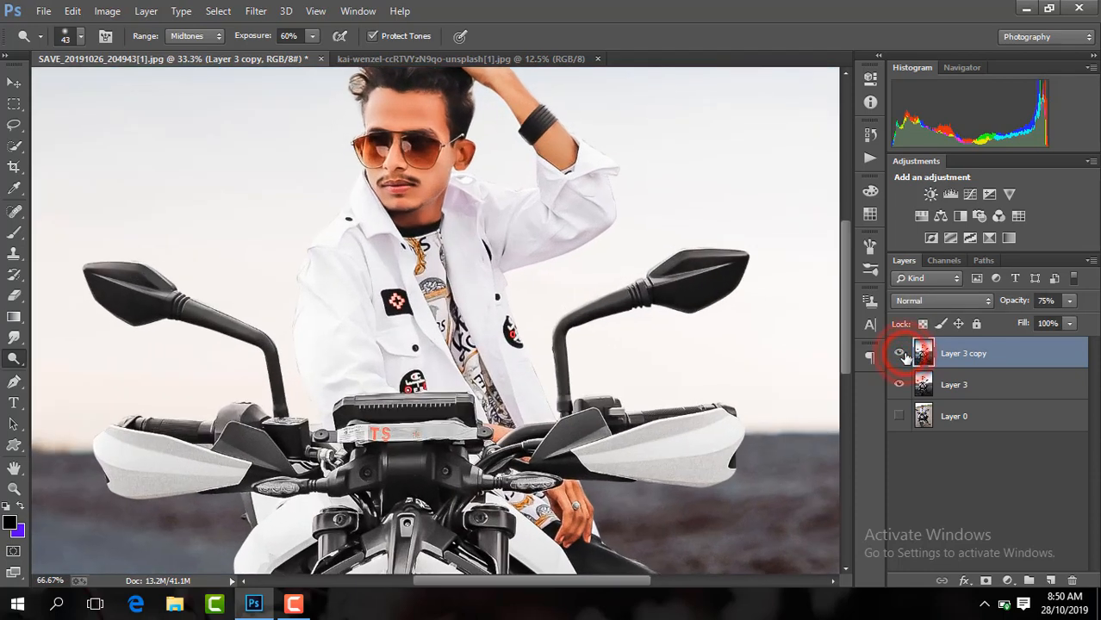
drag(845, 288, 847, 262)
click(1069, 302)
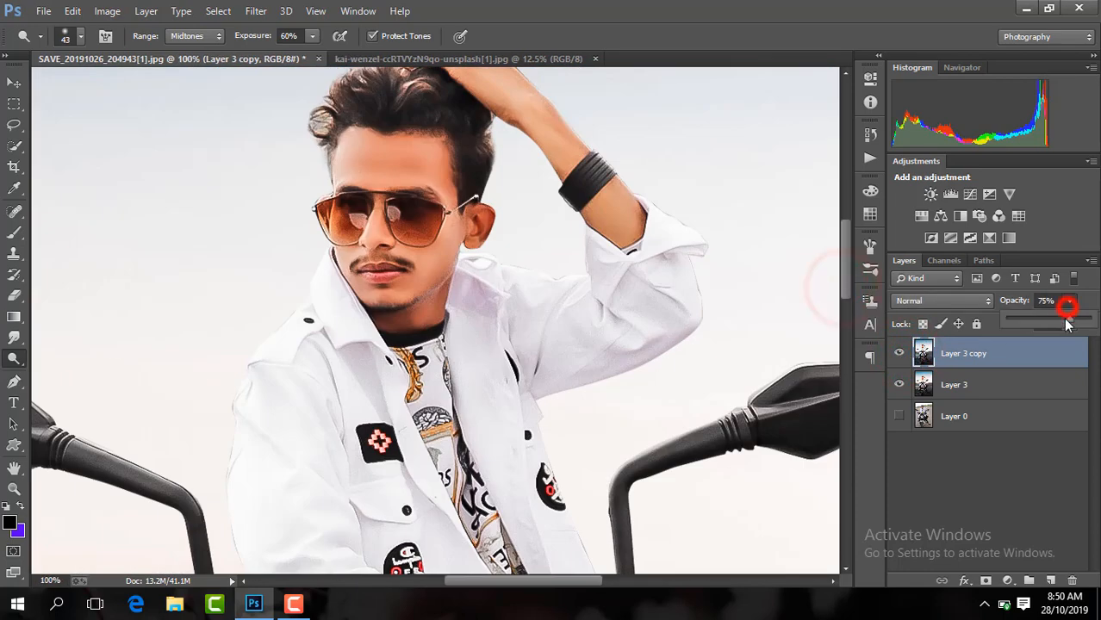
click(901, 353)
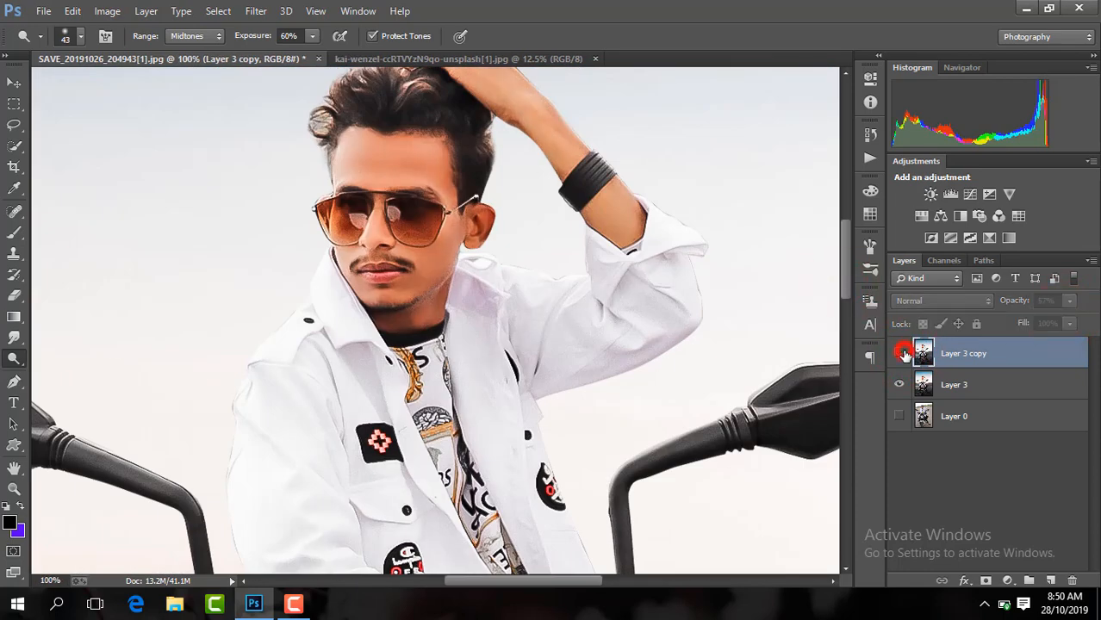
click(899, 354)
Step: Merge Layer 3 copy down into Layer 3 and duplicate the merged layer
drag(844, 275, 843, 392)
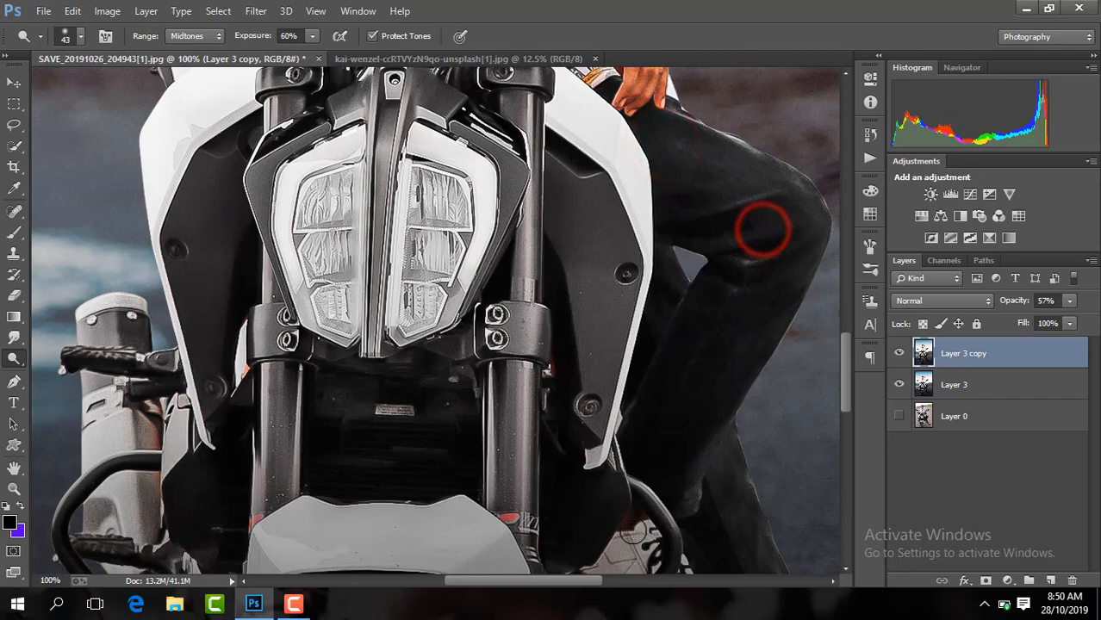
key(ctrl+minus)
key(ctrl+minus)
key(ctrl+minus)
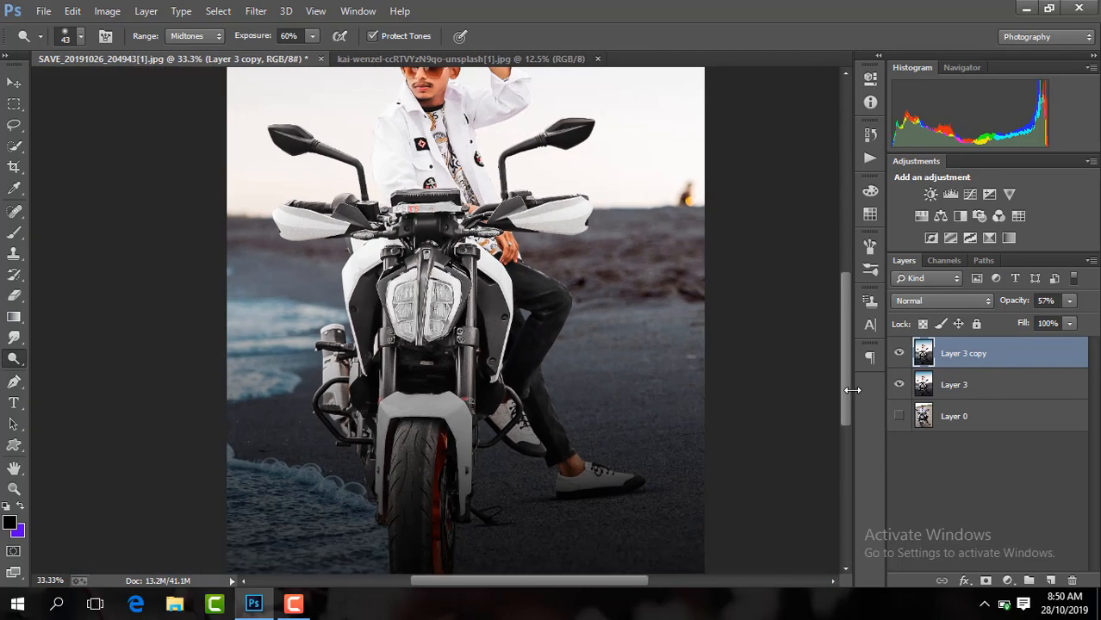
scroll(847, 371, up, 3)
right_click(991, 354)
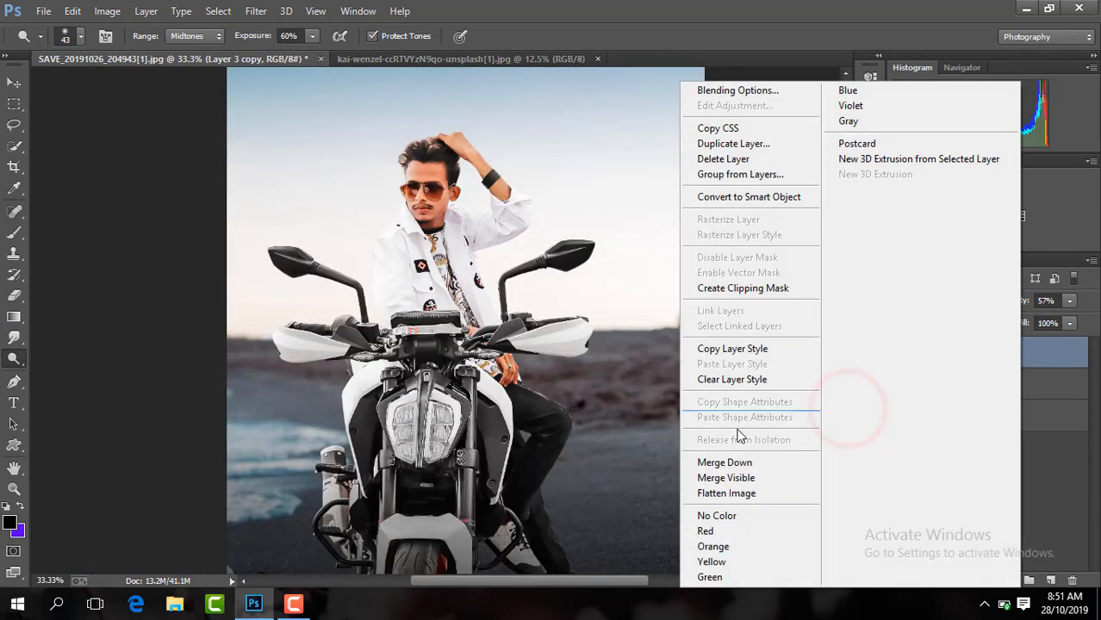
click(763, 463)
key(ctrl+z)
Step: Dodge the thigh and knee folds of the rider's black trousers on Layer 3 copy
key(ctrl+plus)
key(ctrl+plus)
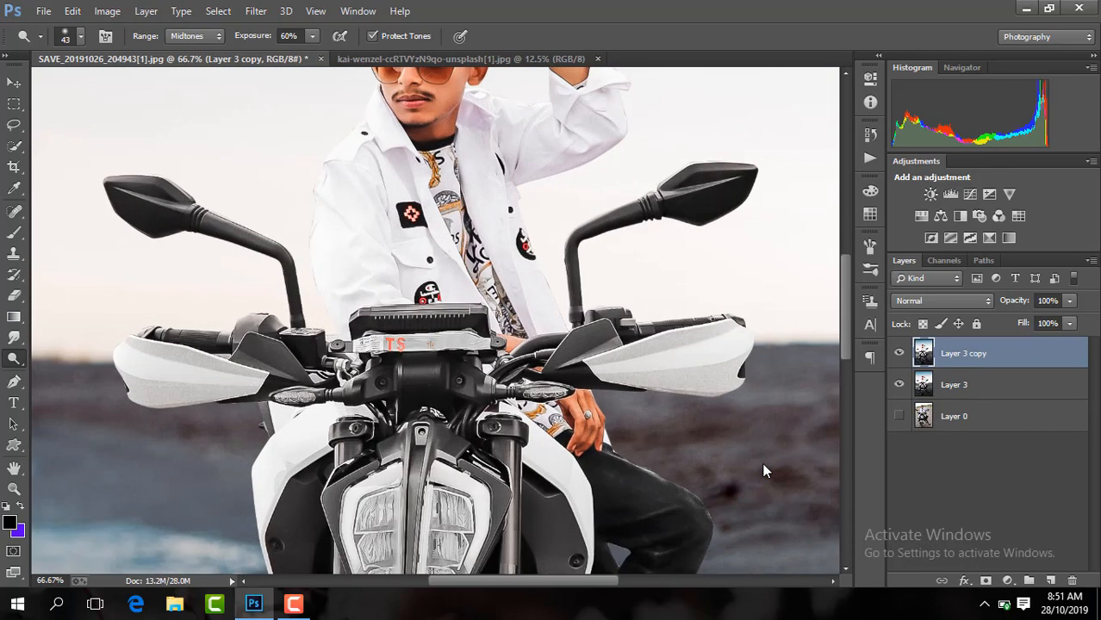
scroll(845, 321, down, 5)
drag(569, 581, 595, 581)
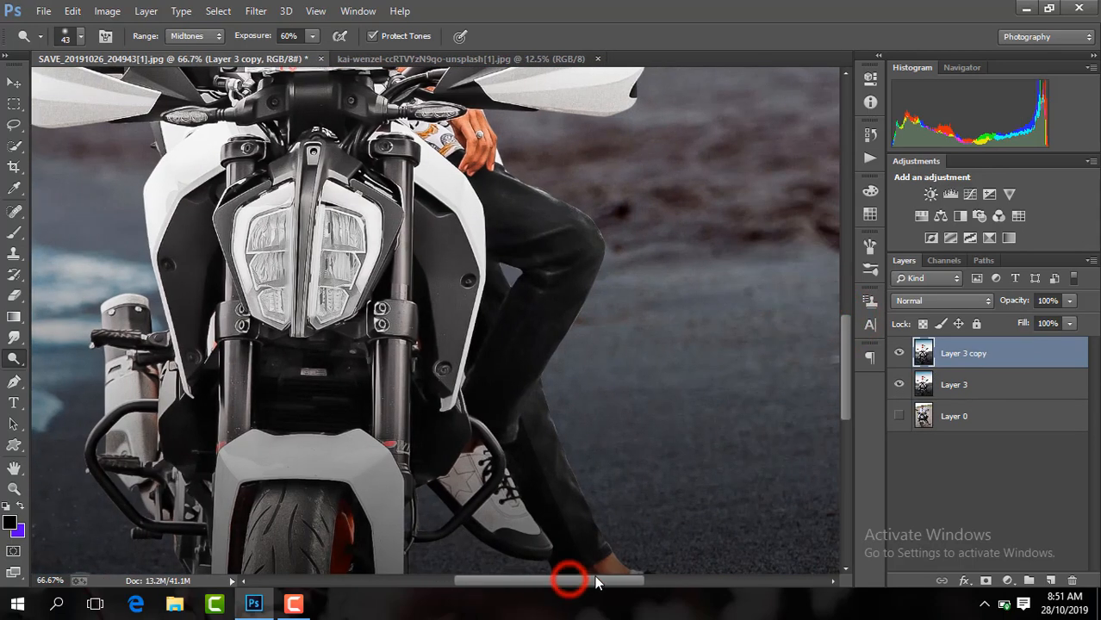
key(ctrl+plus)
click(625, 236)
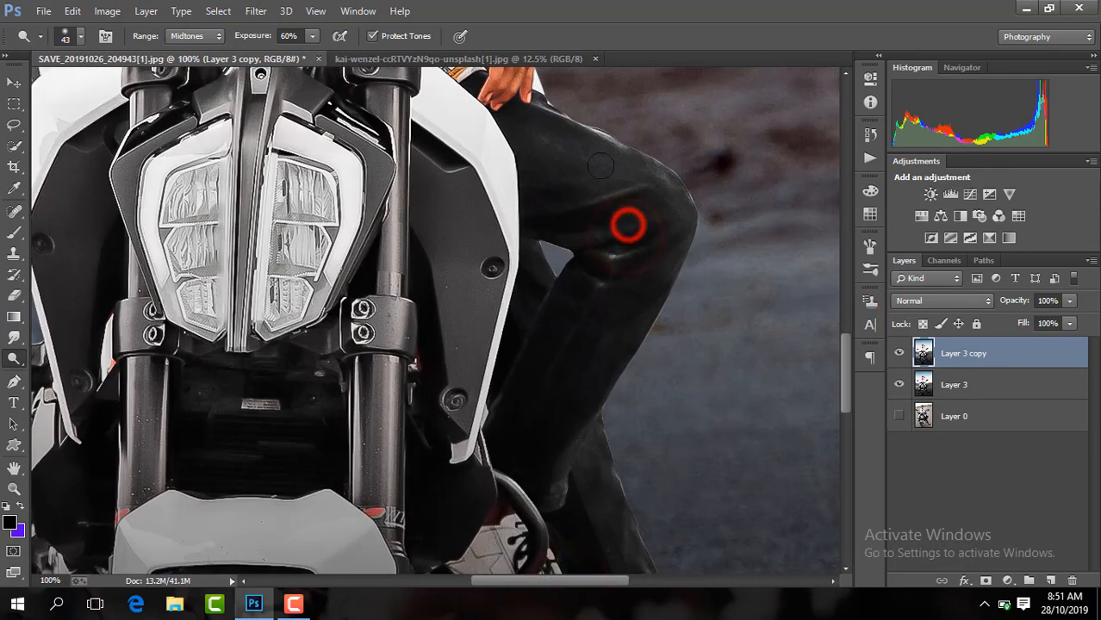
click(528, 138)
click(620, 236)
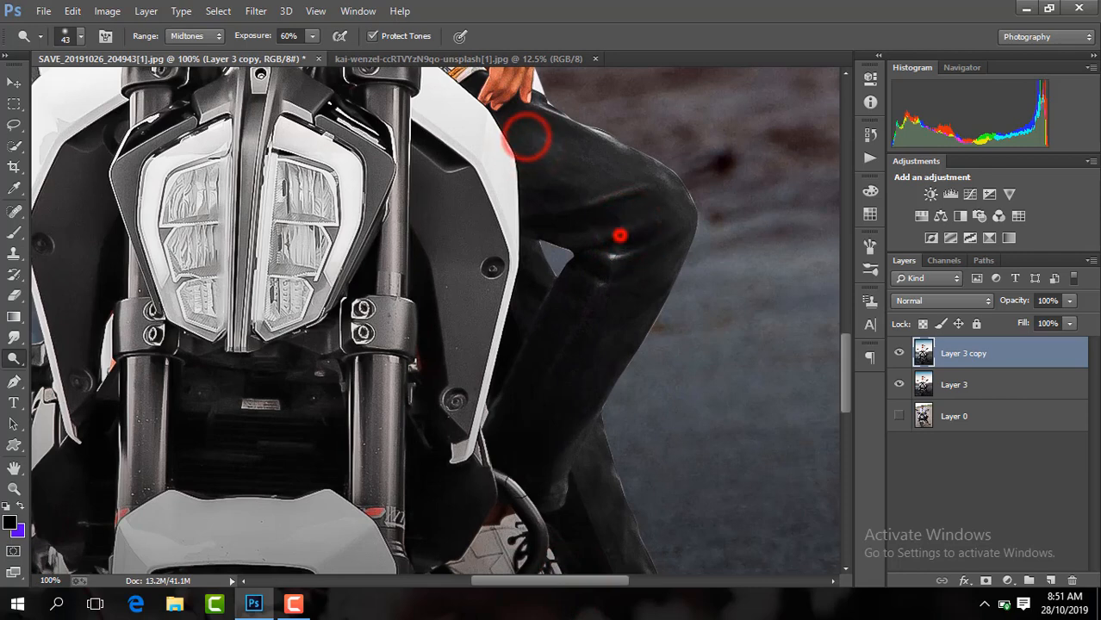
Step: Dodge the lower trouser leg, the bare ankle and the white shoe on the ground
drag(844, 362, 844, 423)
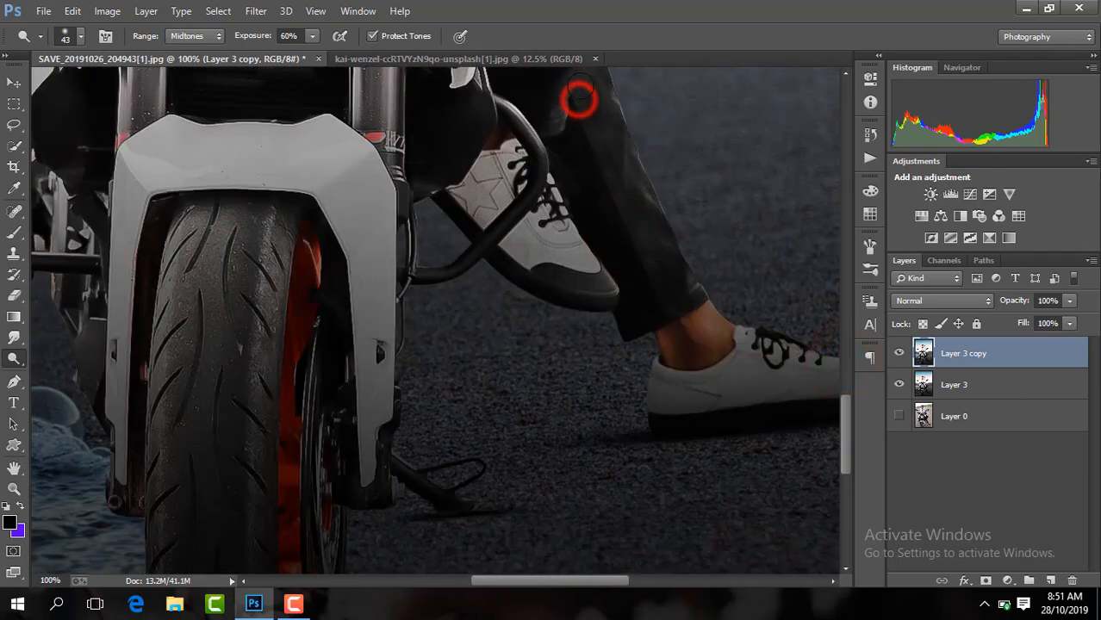
click(675, 305)
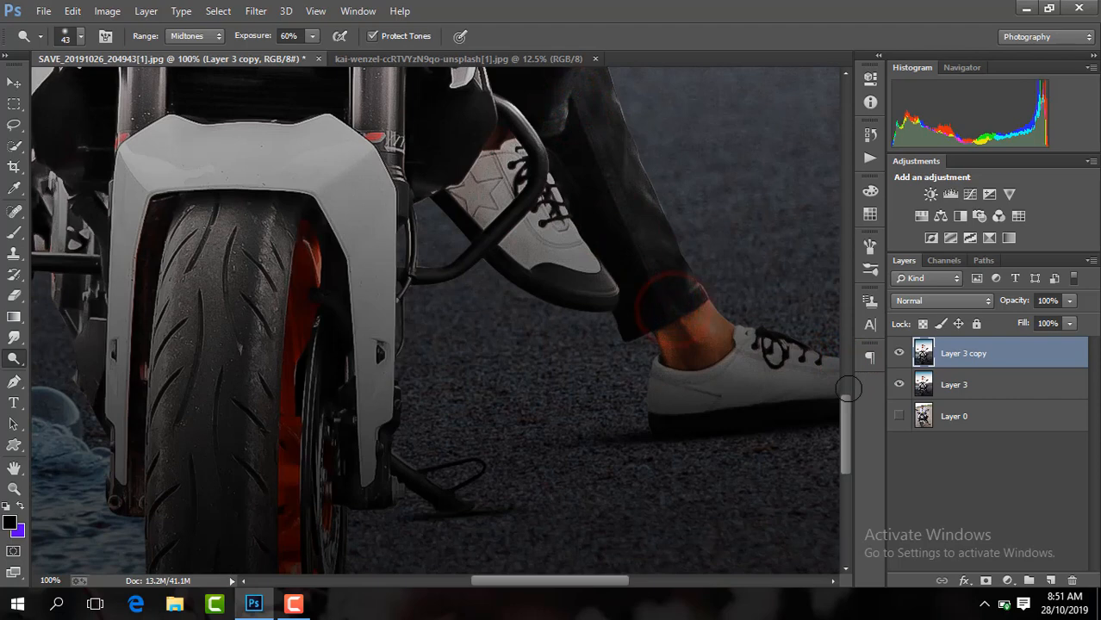
drag(557, 583, 612, 585)
click(530, 357)
Step: Dodge the raised shoe behind the motorcycle and the white front fender above the tyre
key(ctrl+minus)
click(410, 212)
click(276, 224)
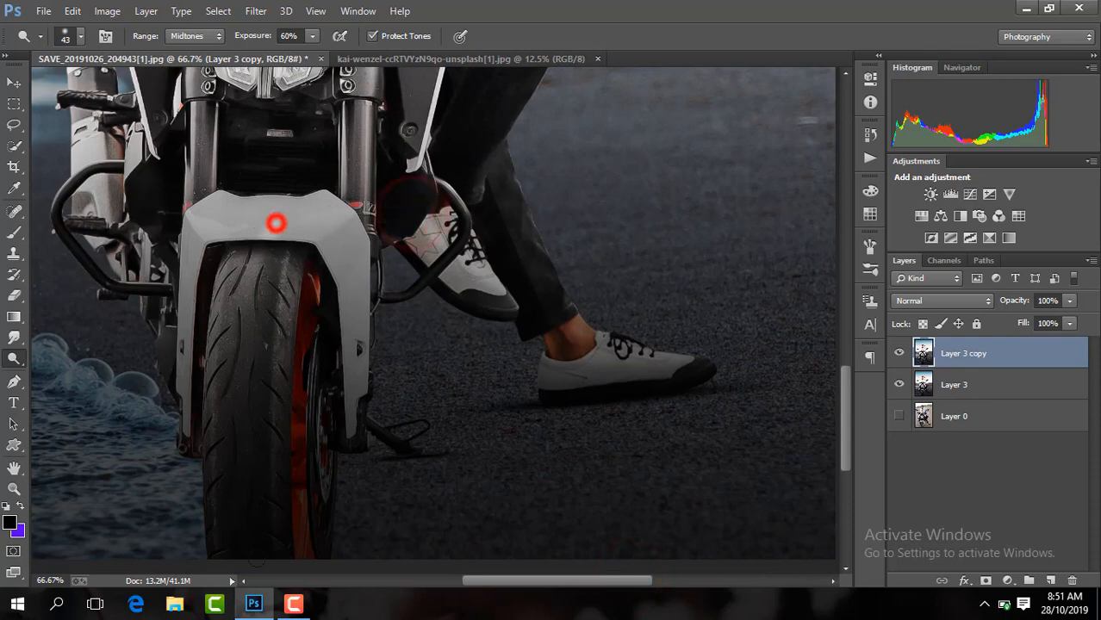
key(ctrl+minus)
click(312, 266)
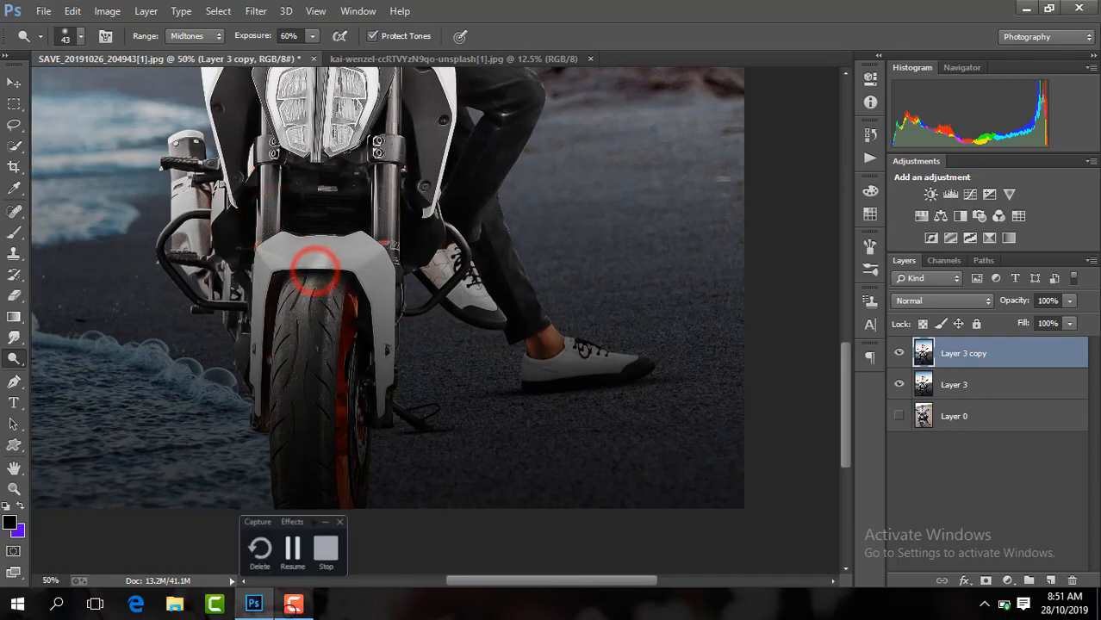
Step: Compare the image with Layer 3 copy hidden and shown, and merge the visible layers into one
key(ctrl+minus)
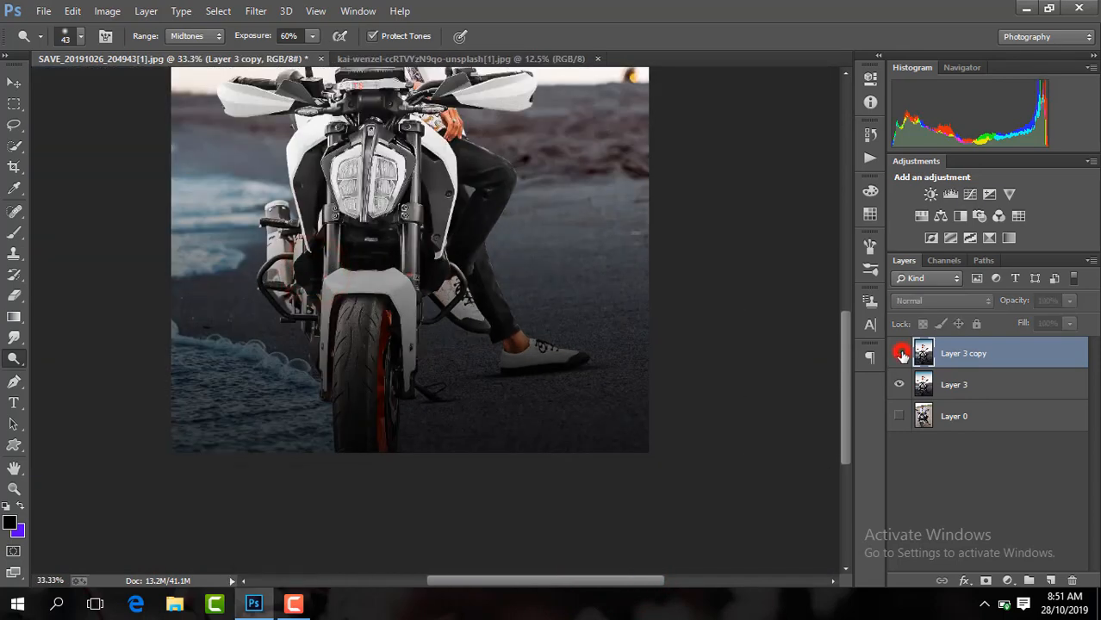
click(900, 353)
key(ctrl+minus)
key(ctrl+minus)
right_click(972, 354)
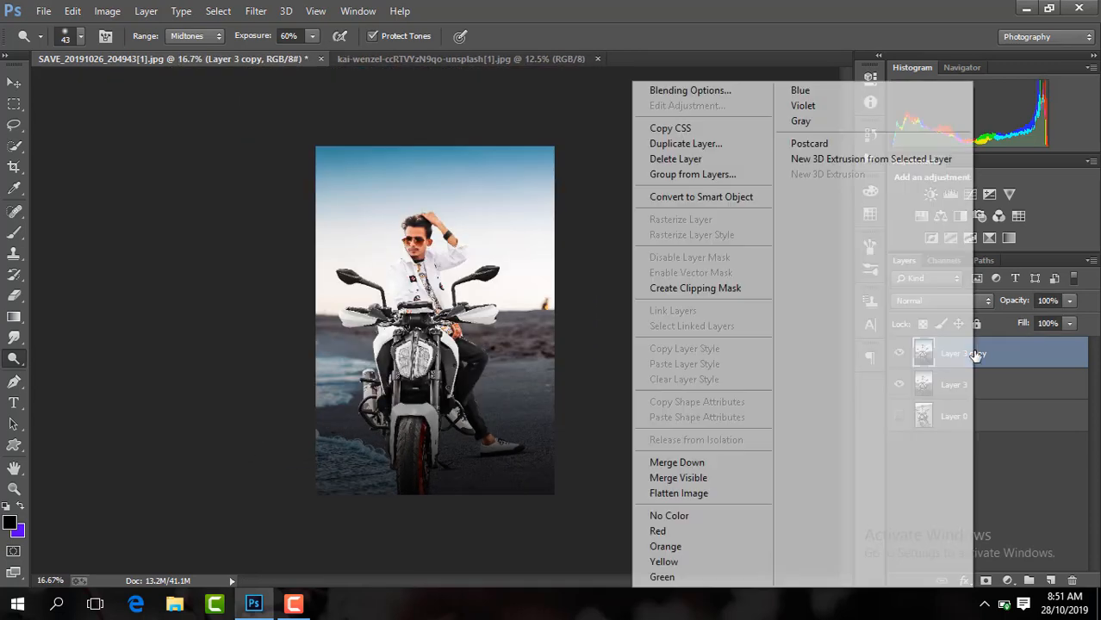
click(748, 478)
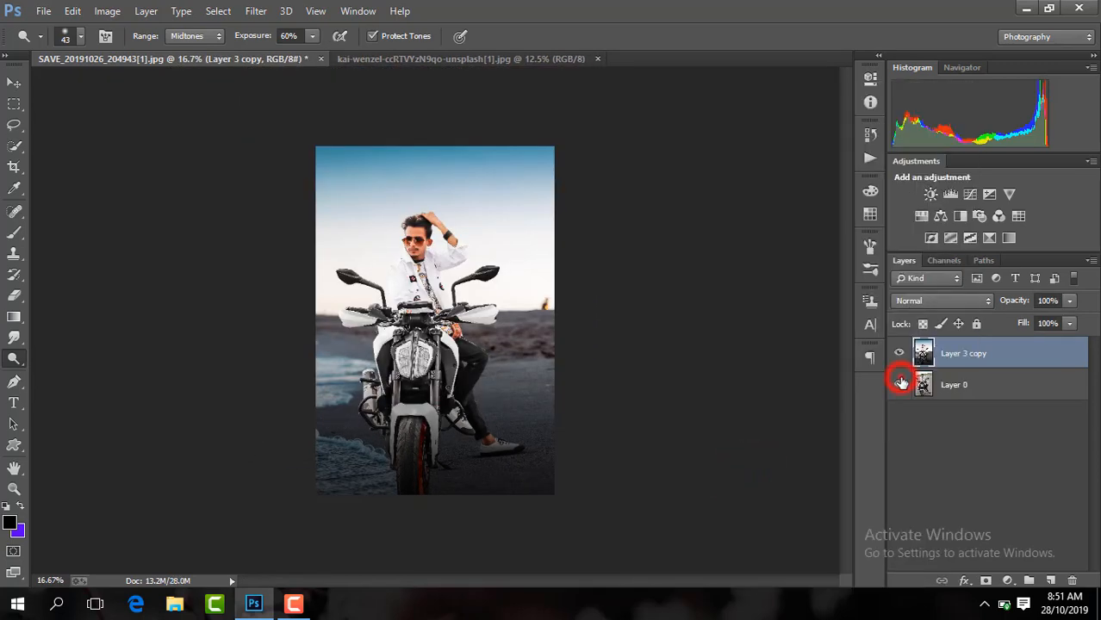
Step: Select Layer 3 copy and make the original Layer 0 beneath it visible
click(963, 386)
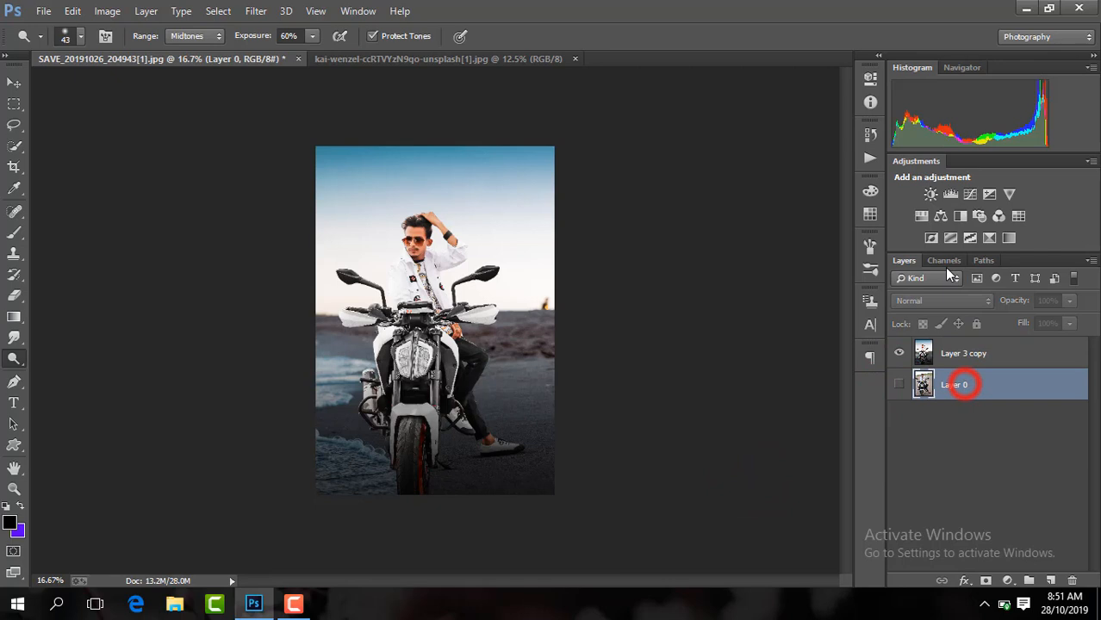
click(967, 354)
click(899, 386)
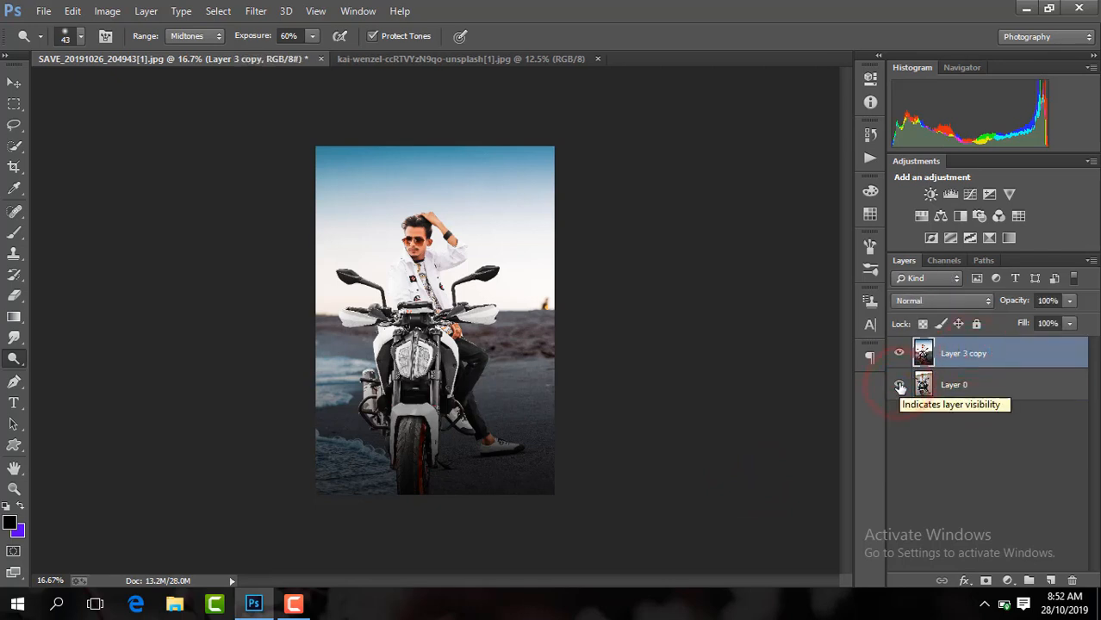